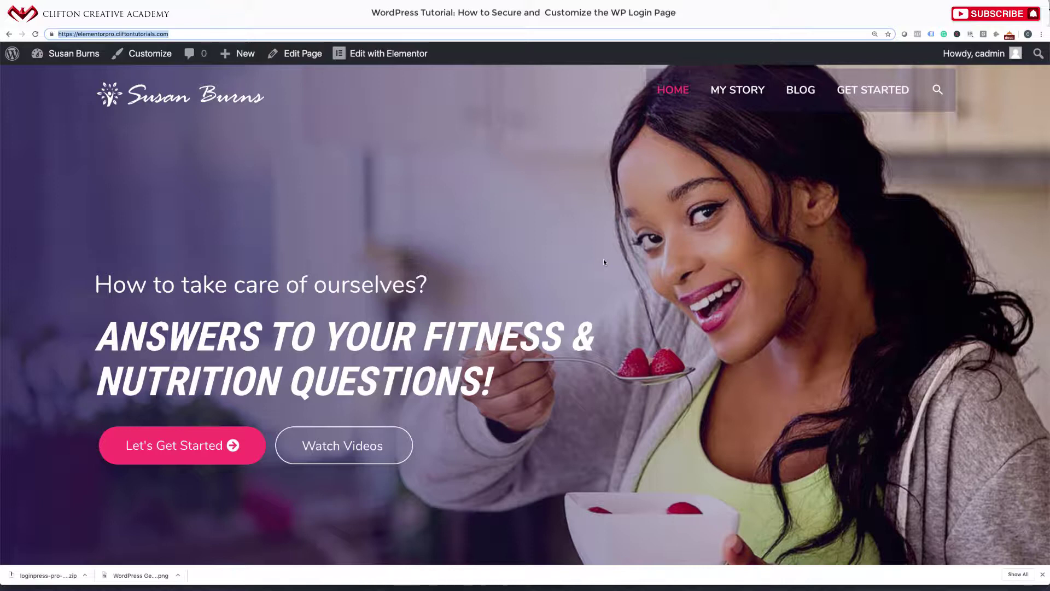
Go to the site's WordPress dashboard, dismiss the downloads bar and open the LoginPress customizer.
{"action": "mouse_move", "coordinate": [66, 53]}
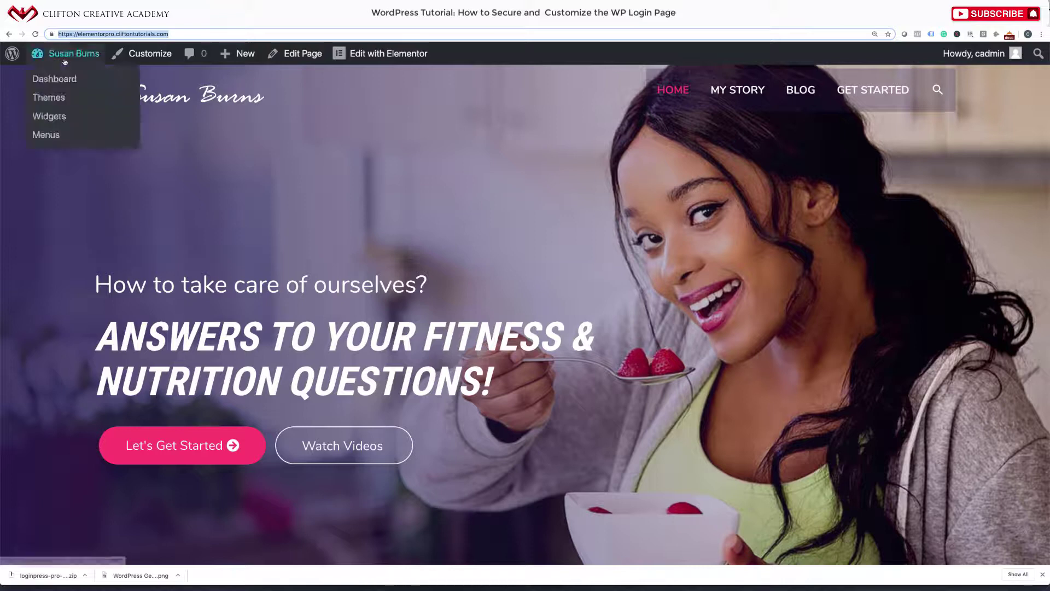
{"action": "left_click", "coordinate": [56, 79]}
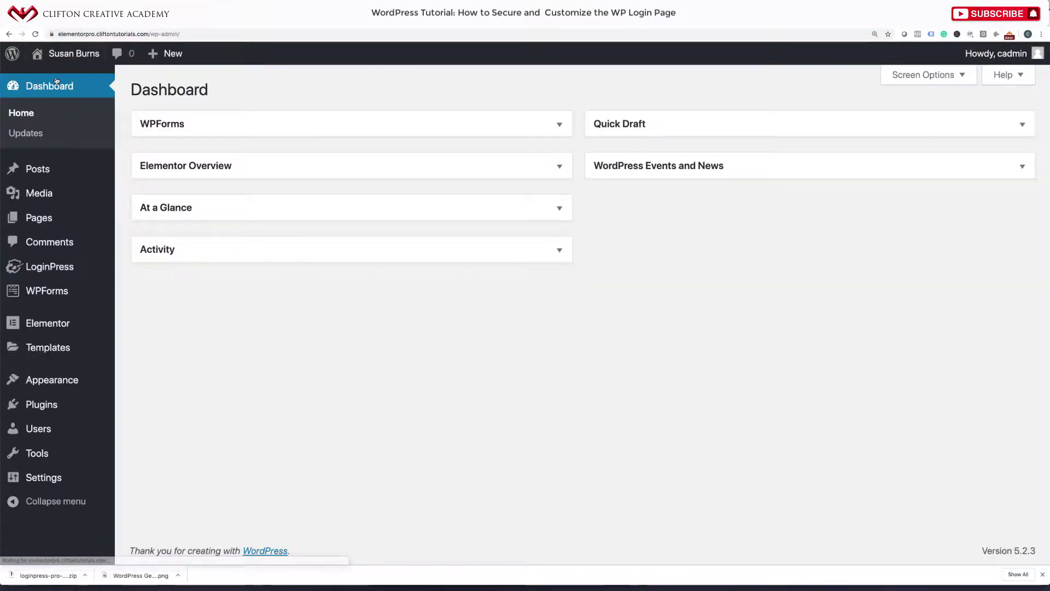
{"action": "mouse_move", "coordinate": [52, 274]}
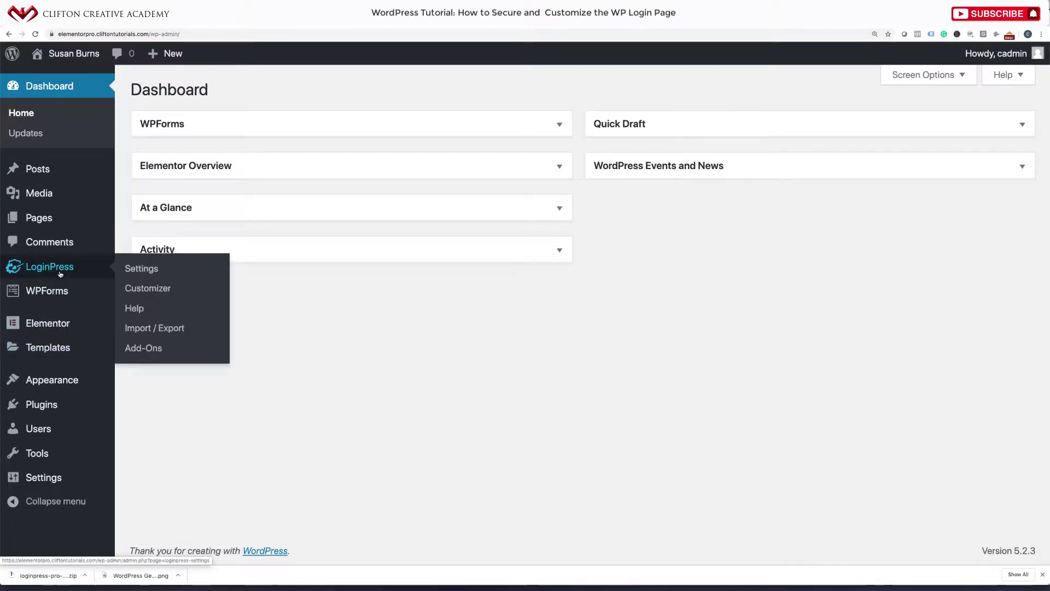
{"action": "left_click", "coordinate": [1043, 574]}
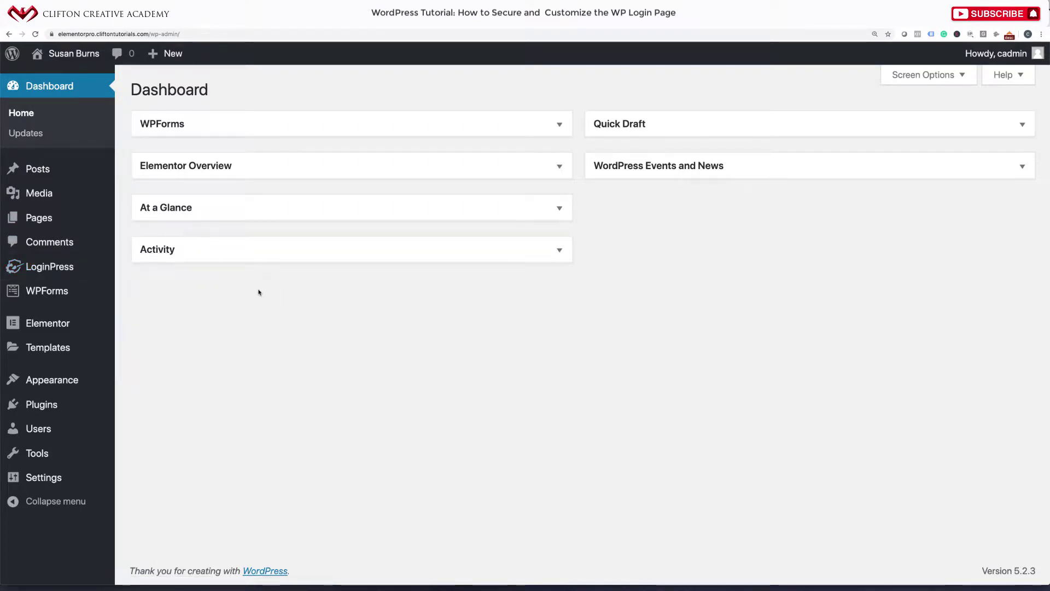
{"action": "mouse_move", "coordinate": [91, 270]}
{"action": "left_click", "coordinate": [149, 292]}
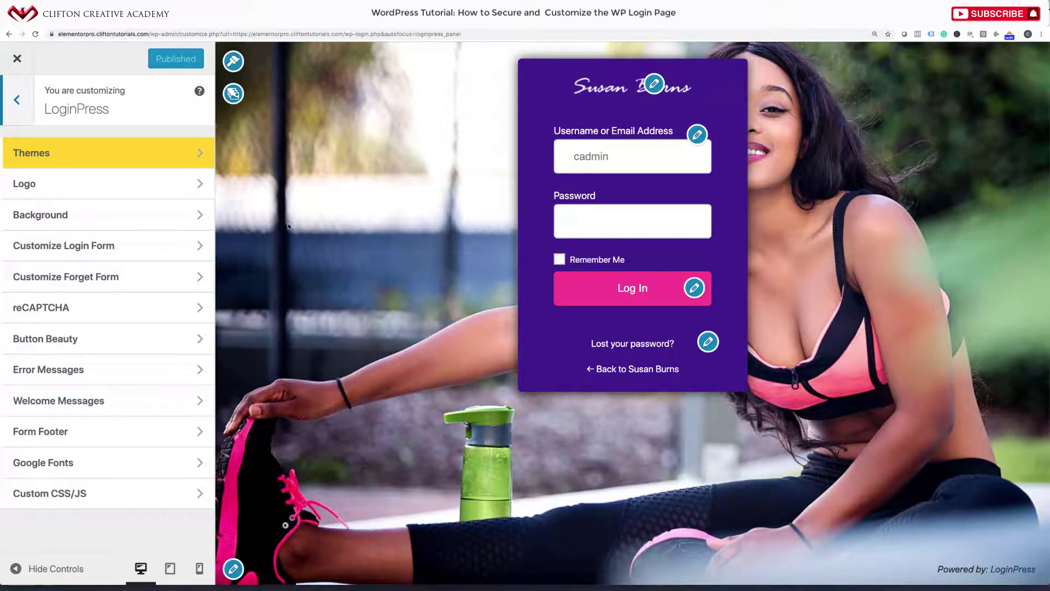
Examine the login page themes offered in the LoginPress Themes section, and close the customizer.
{"action": "left_click", "coordinate": [145, 159]}
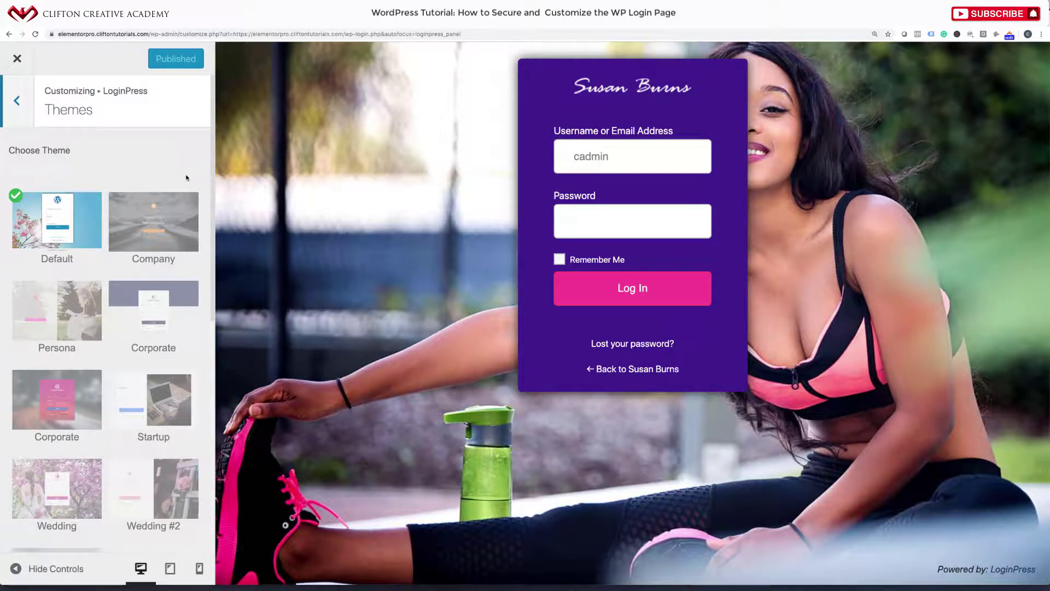
{"action": "scroll", "coordinate": [157, 252], "scroll_direction": "down", "scroll_amount": 2}
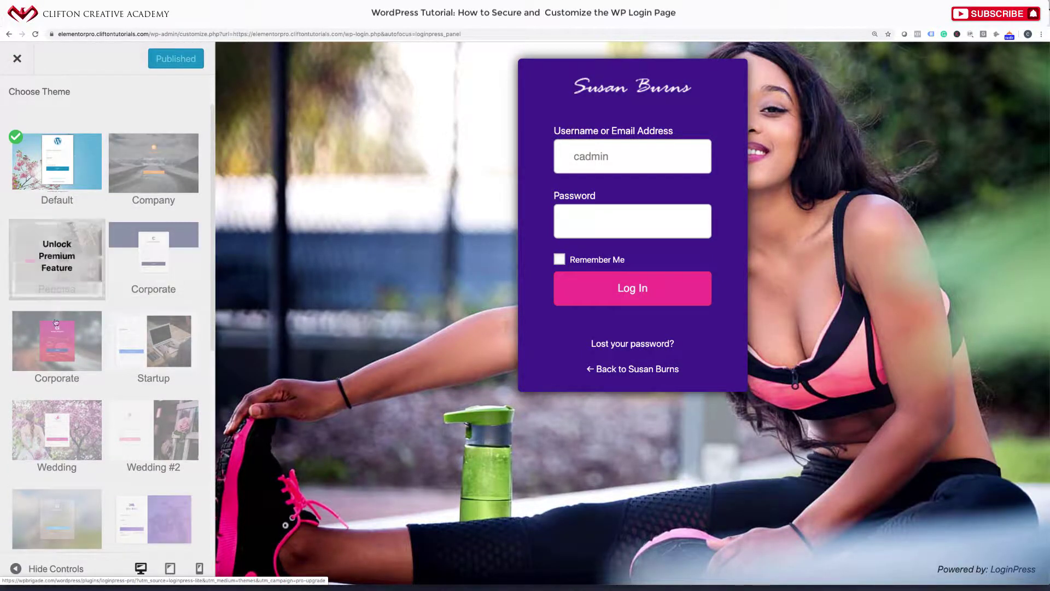
{"action": "scroll", "coordinate": [170, 353], "scroll_direction": "down", "scroll_amount": 5}
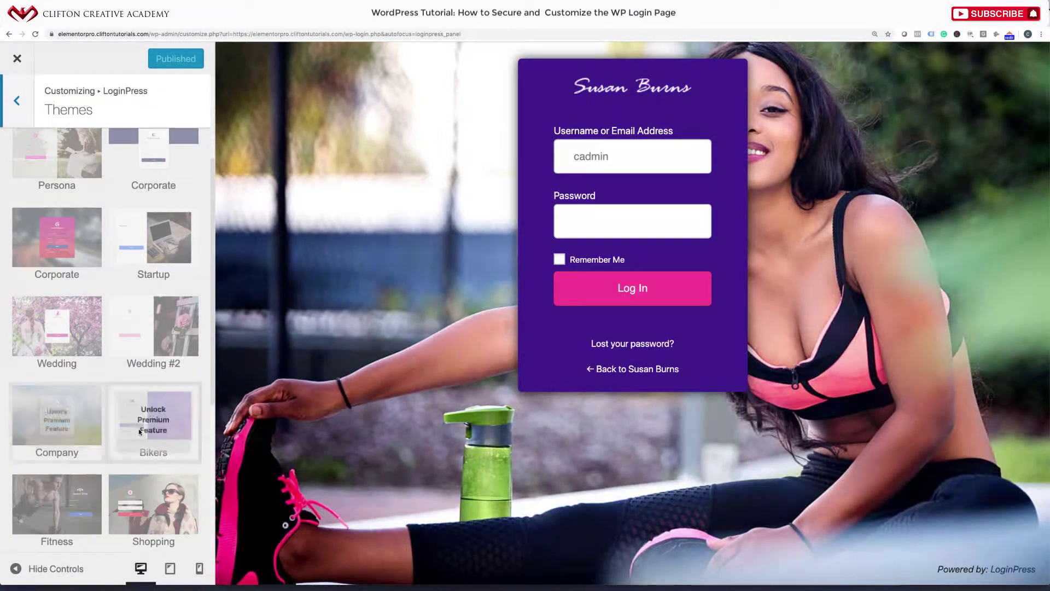
{"action": "scroll", "coordinate": [82, 454], "scroll_direction": "down", "scroll_amount": 5}
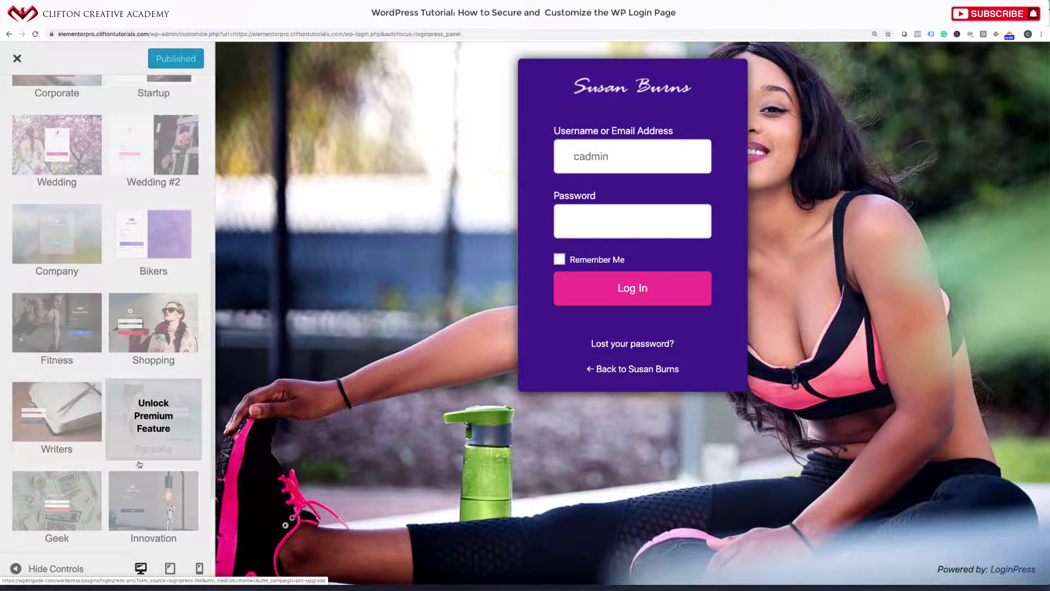
{"action": "scroll", "coordinate": [94, 487], "scroll_direction": "down", "scroll_amount": 3}
{"action": "scroll", "coordinate": [94, 486], "scroll_direction": "up", "scroll_amount": 15}
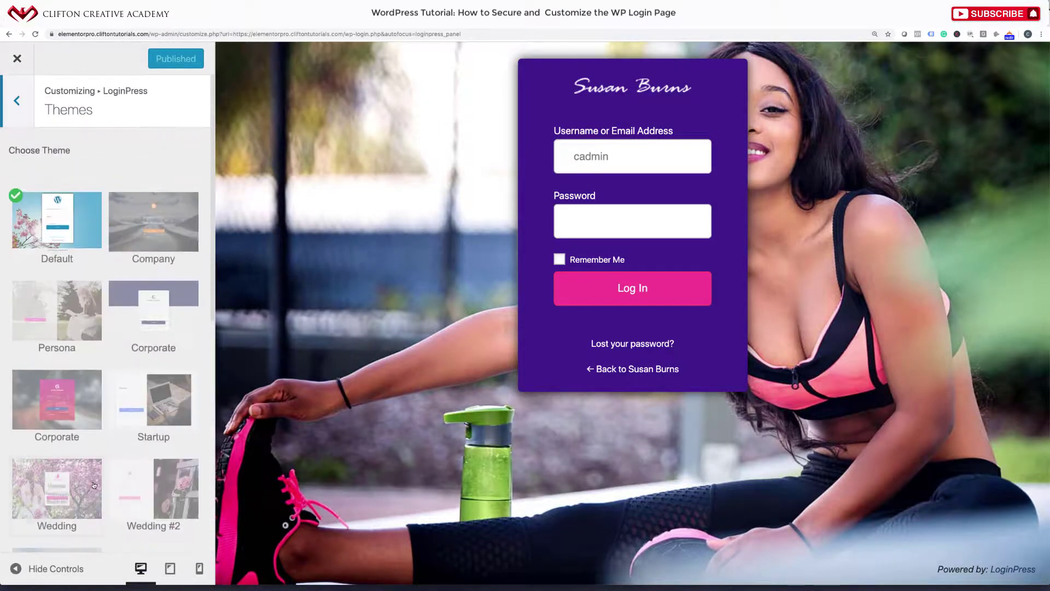
{"action": "left_click", "coordinate": [20, 66]}
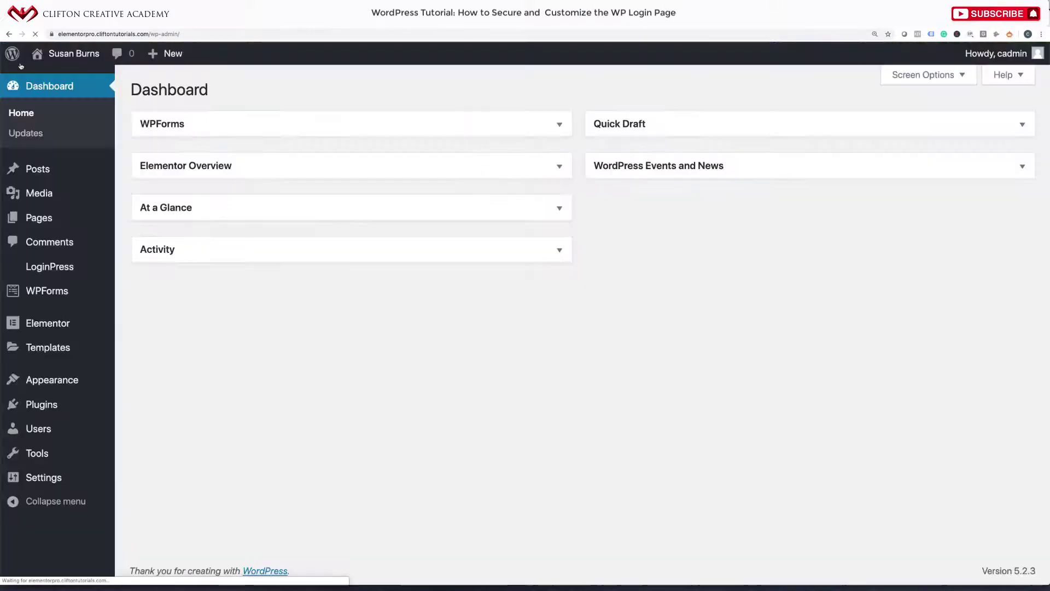
Open the list of installed plugins and find the LoginPress entry.
{"action": "mouse_move", "coordinate": [12, 53]}
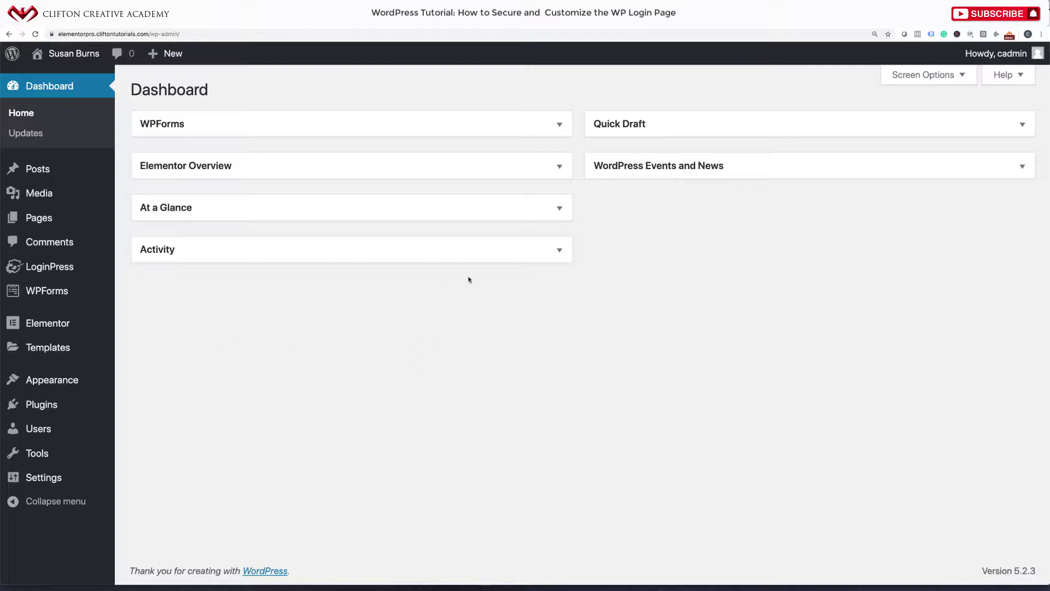
{"action": "mouse_move", "coordinate": [80, 403]}
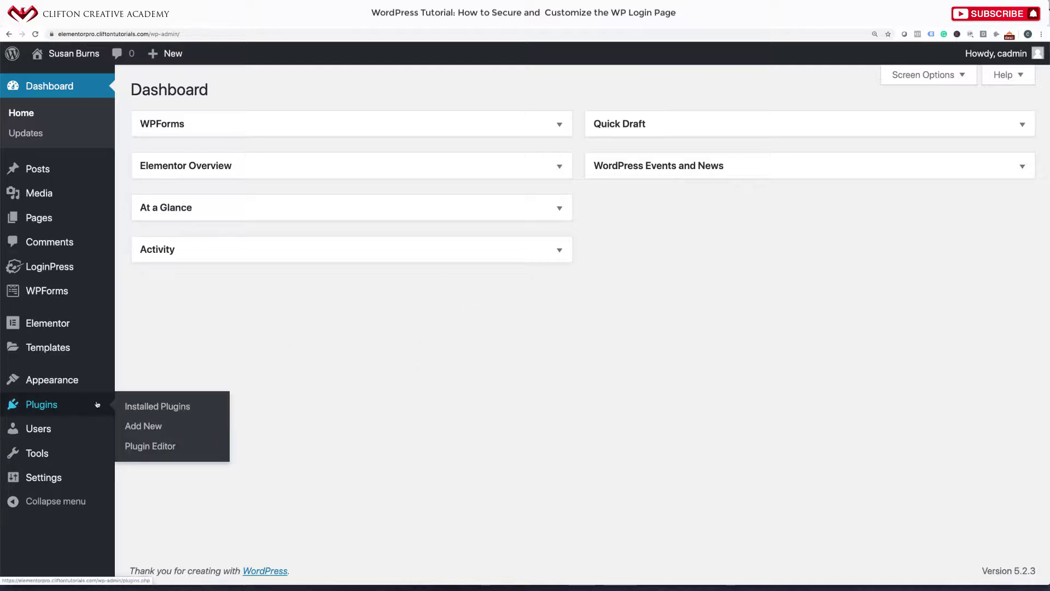
{"action": "left_click", "coordinate": [162, 406]}
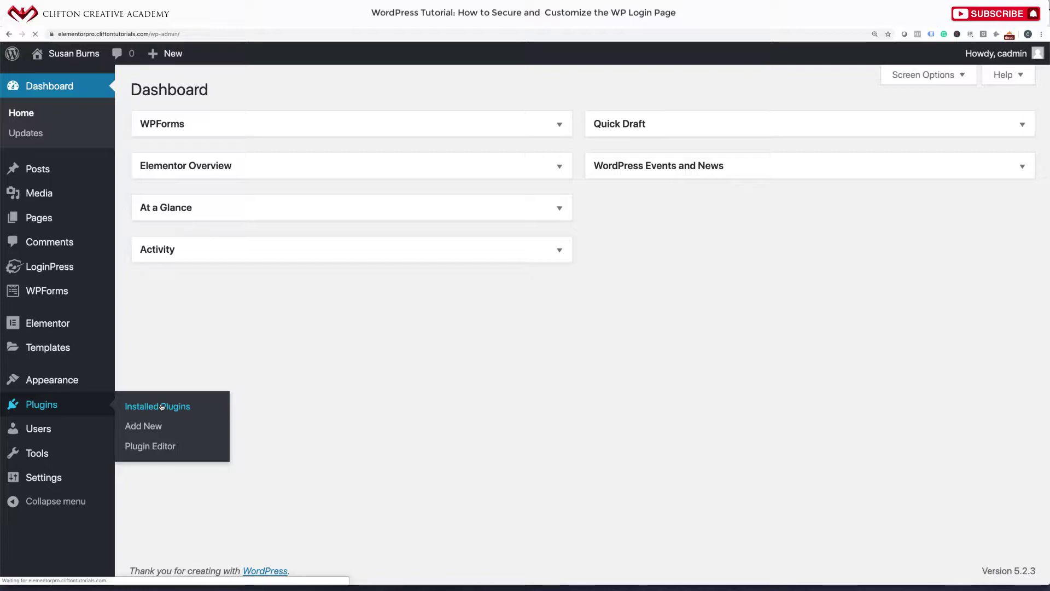
{"action": "scroll", "coordinate": [190, 261], "scroll_direction": "down", "scroll_amount": 5}
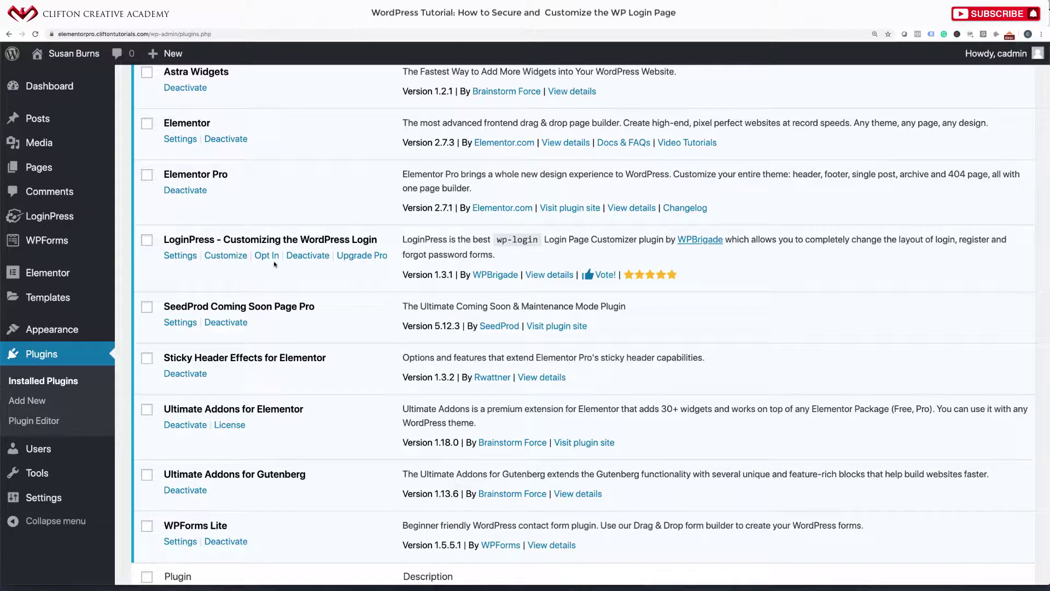
{"action": "left_click", "coordinate": [308, 255]}
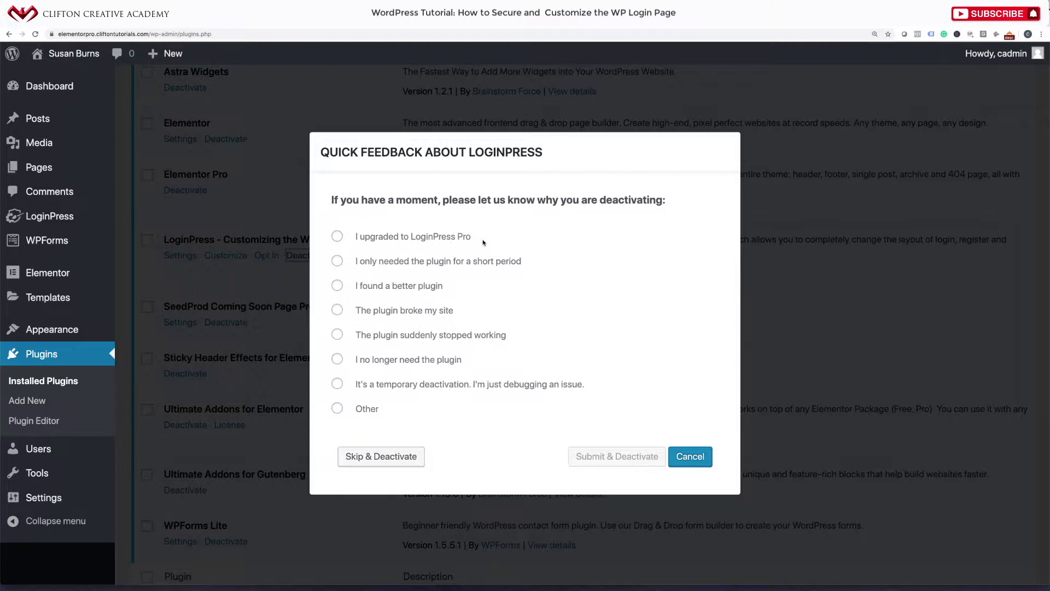
{"action": "left_click", "coordinate": [339, 239]}
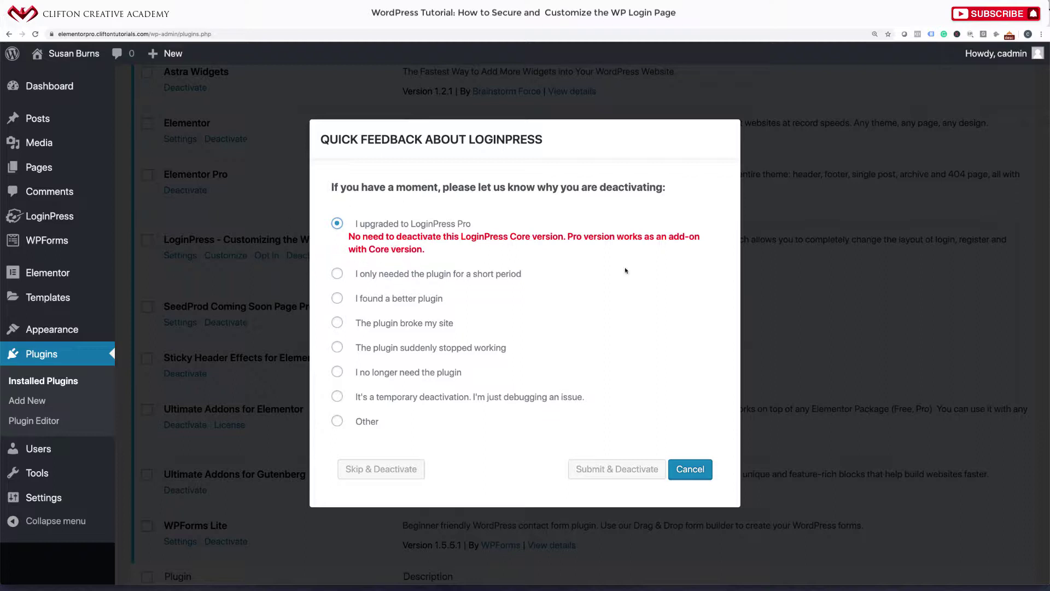
{"action": "left_click", "coordinate": [699, 477]}
Upload and install the plugin file loginpress-pro-2.2.1.zip, and activate the plugin.
{"action": "scroll", "coordinate": [698, 477], "scroll_direction": "down", "scroll_amount": 6}
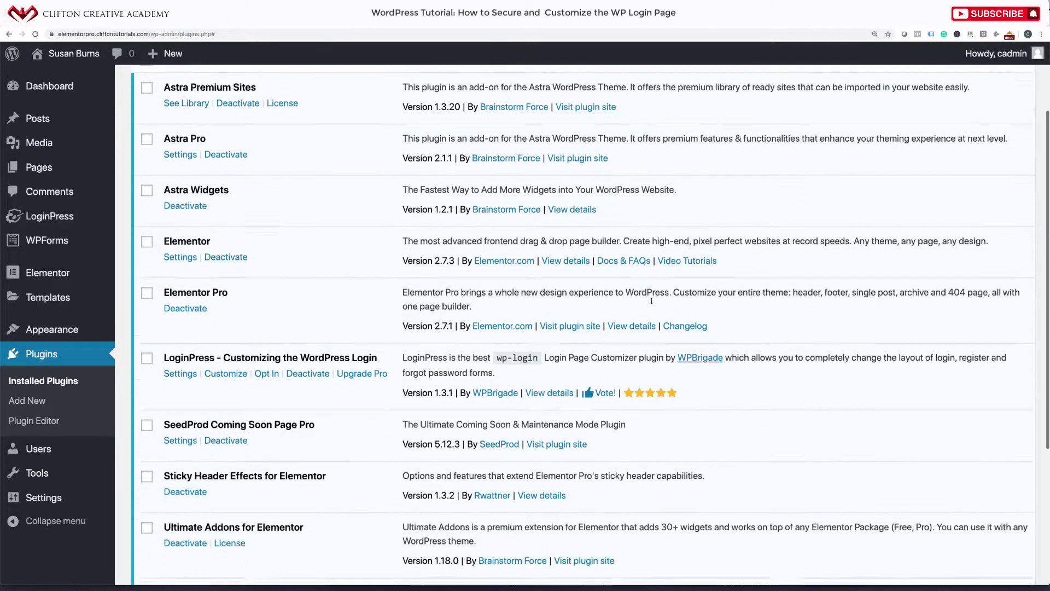
{"action": "scroll", "coordinate": [652, 303], "scroll_direction": "up", "scroll_amount": 6}
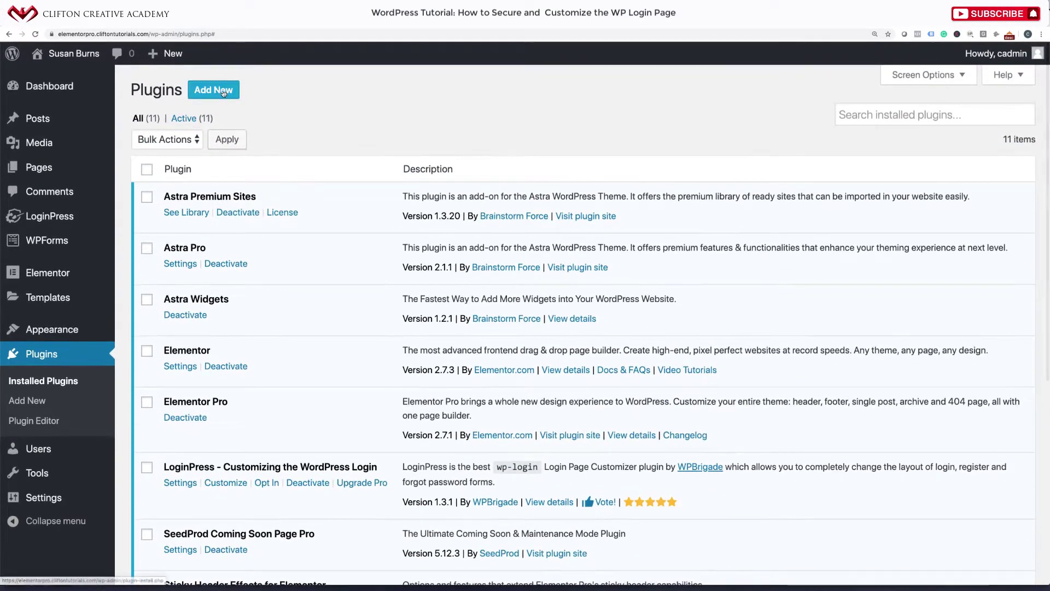
{"action": "left_click", "coordinate": [215, 90]}
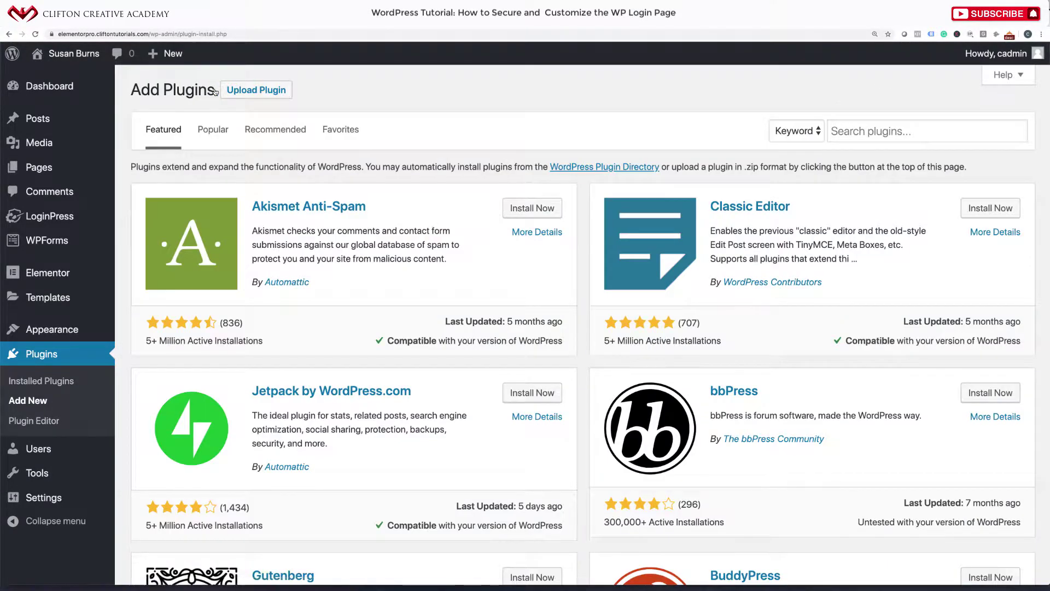
{"action": "left_click", "coordinate": [285, 94]}
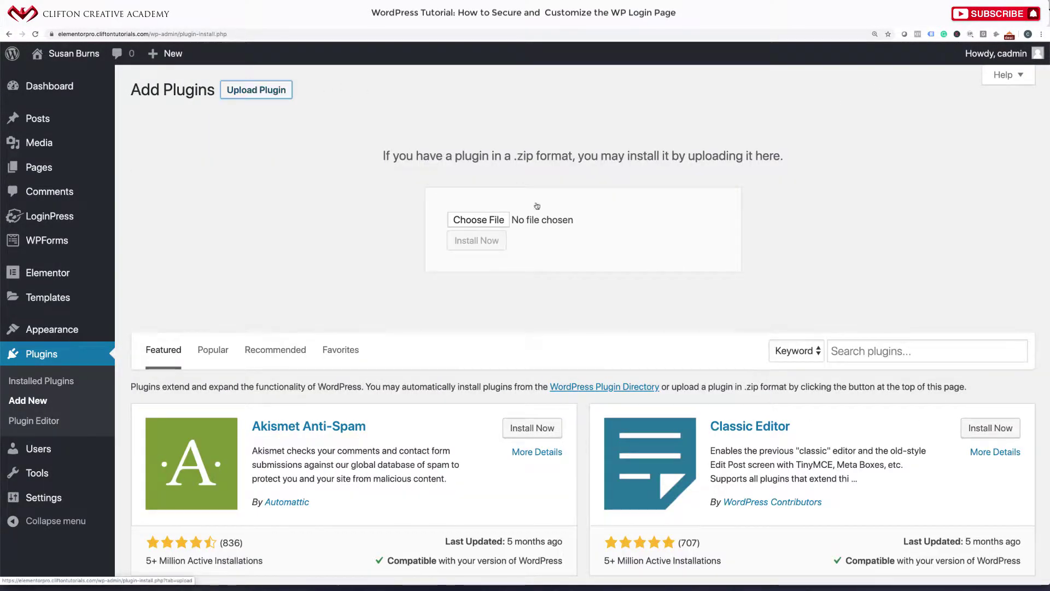
{"action": "left_click", "coordinate": [502, 220]}
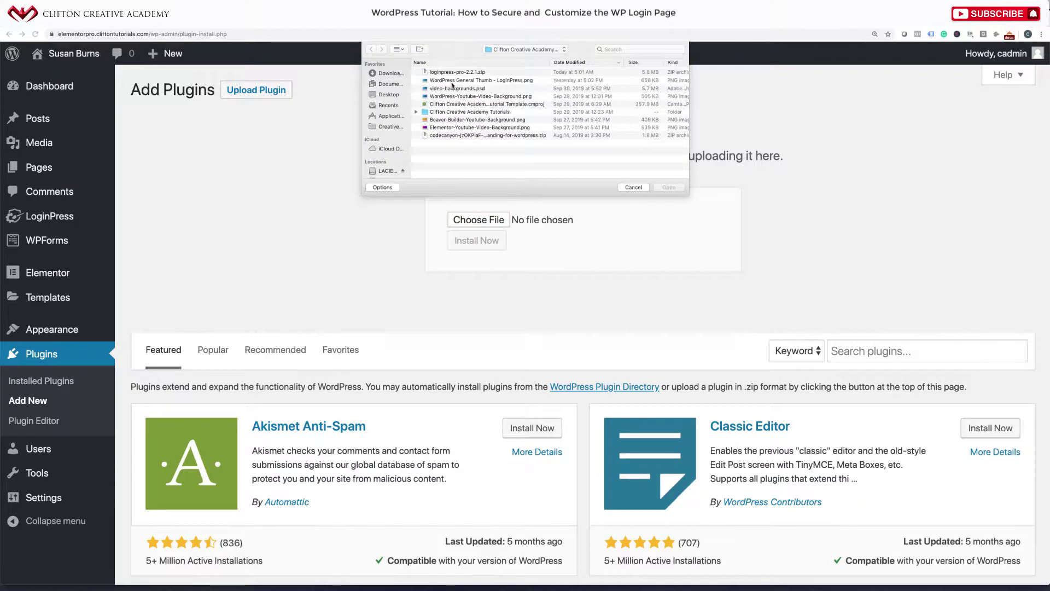
{"action": "left_click", "coordinate": [466, 73]}
{"action": "left_click", "coordinate": [669, 186]}
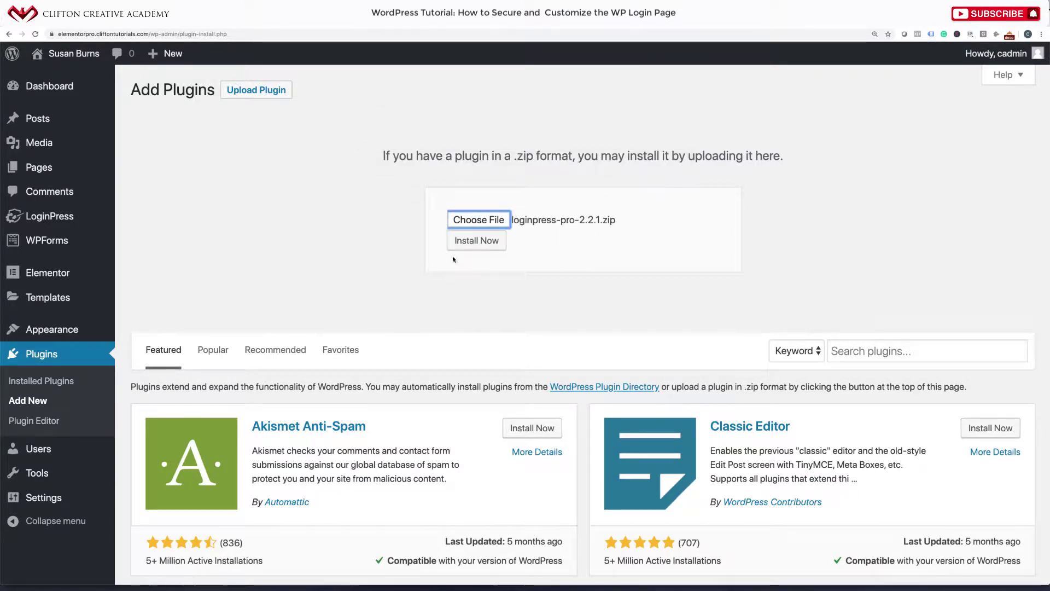
{"action": "left_click", "coordinate": [490, 247]}
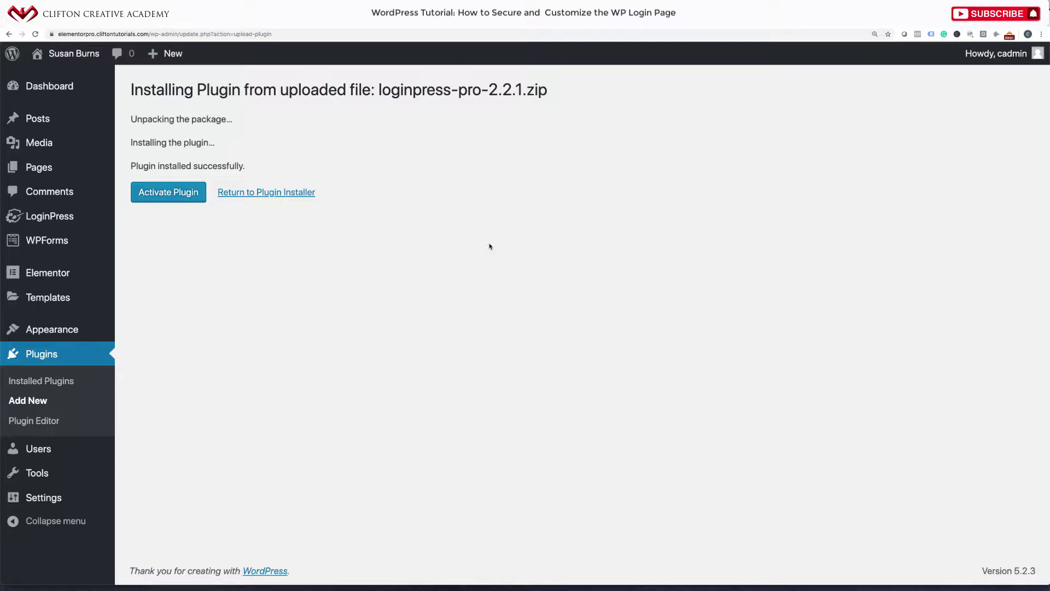
{"action": "left_click", "coordinate": [172, 202]}
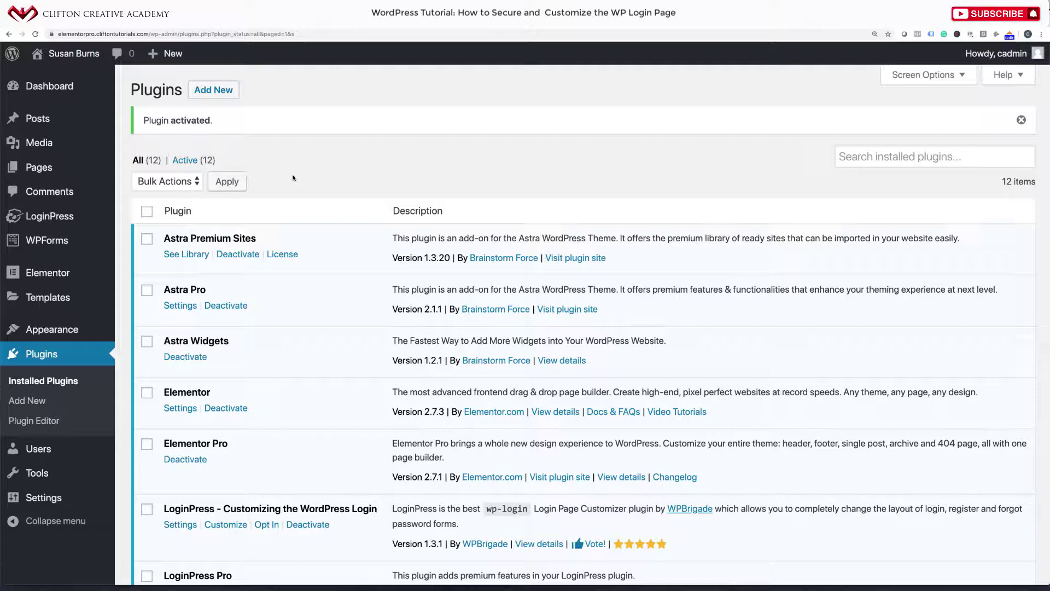
Check the LoginPress Pro entry among the installed plugins and open the Themes section of the LoginPress customizer.
{"action": "scroll", "coordinate": [293, 178], "scroll_direction": "down", "scroll_amount": 5}
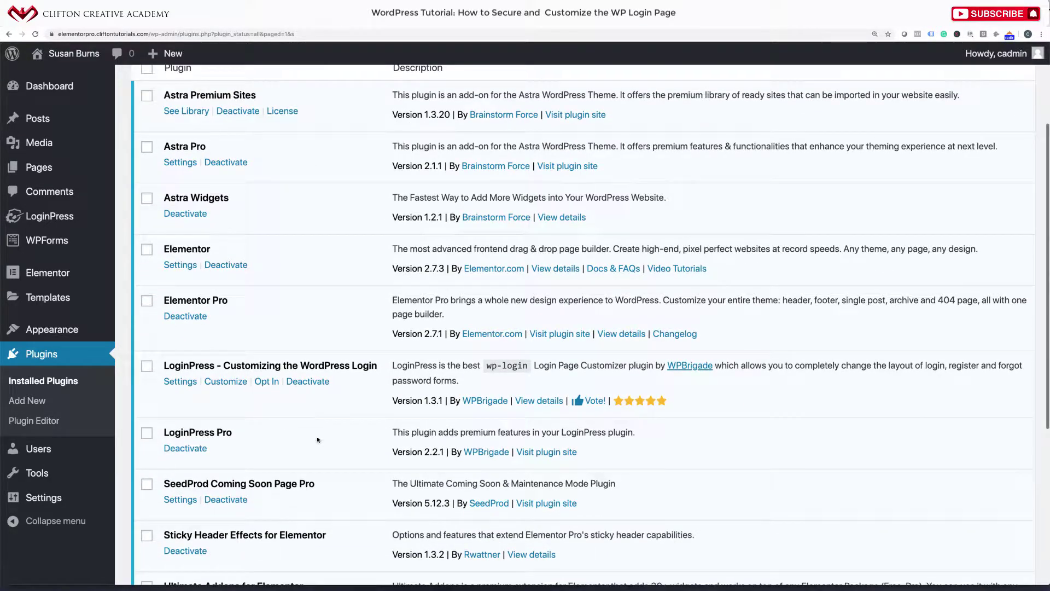
{"action": "scroll", "coordinate": [278, 419], "scroll_direction": "up", "scroll_amount": 5}
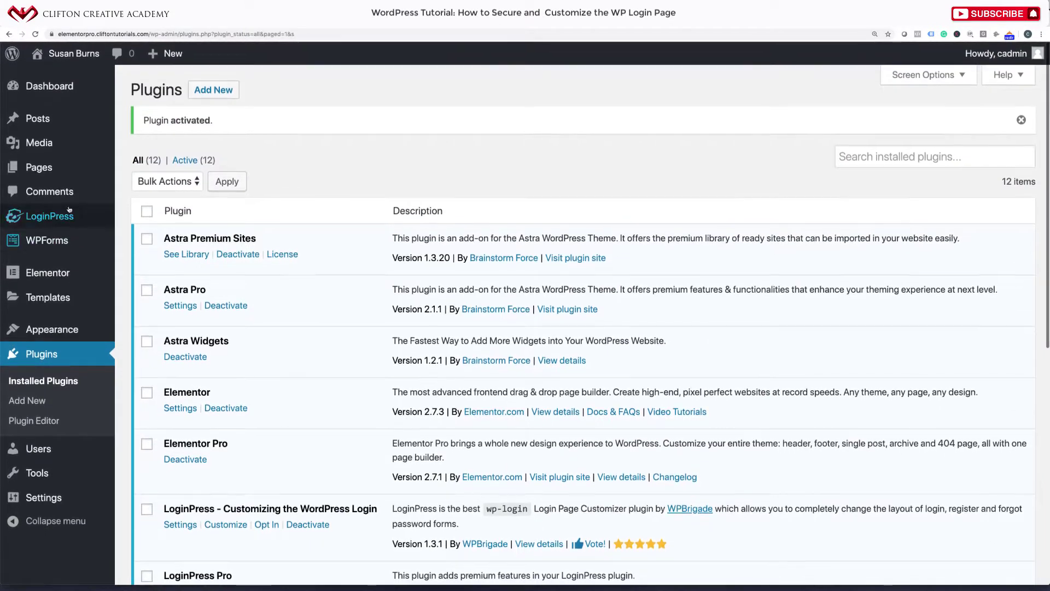
{"action": "mouse_move", "coordinate": [66, 218]}
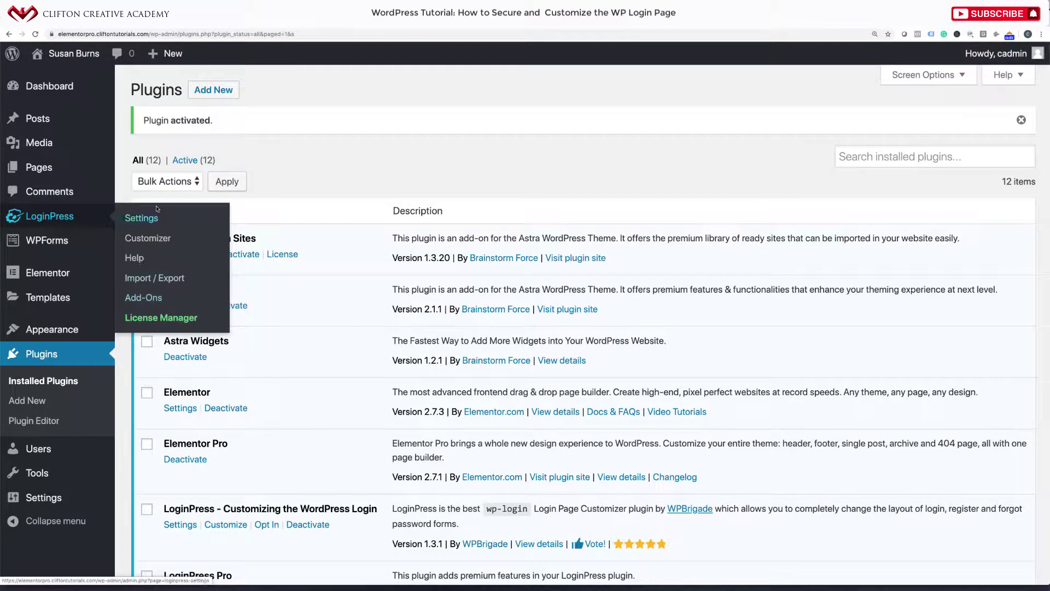
{"action": "left_click", "coordinate": [148, 239]}
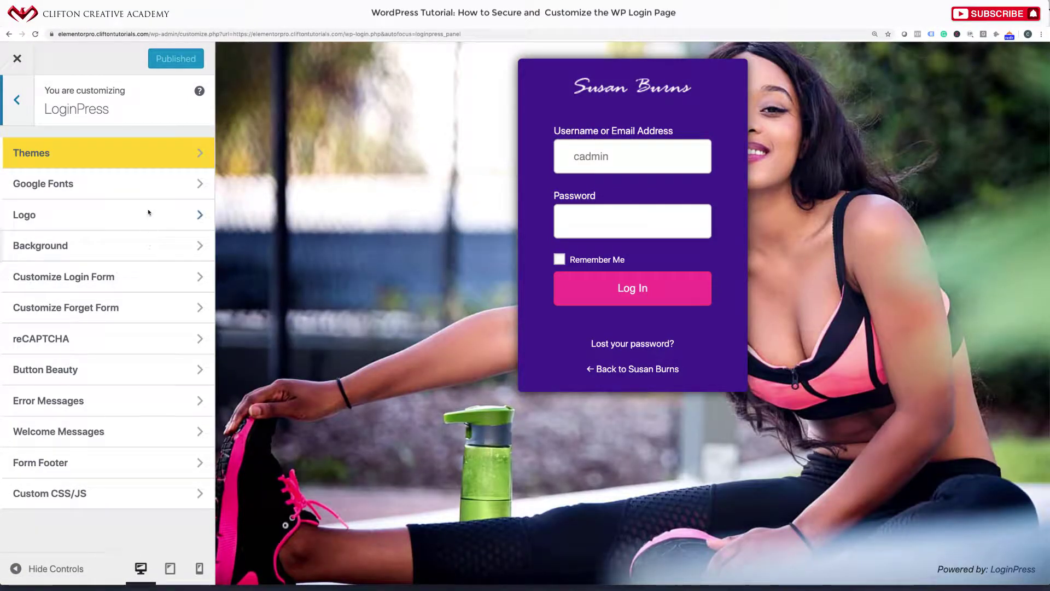
{"action": "left_click", "coordinate": [162, 160]}
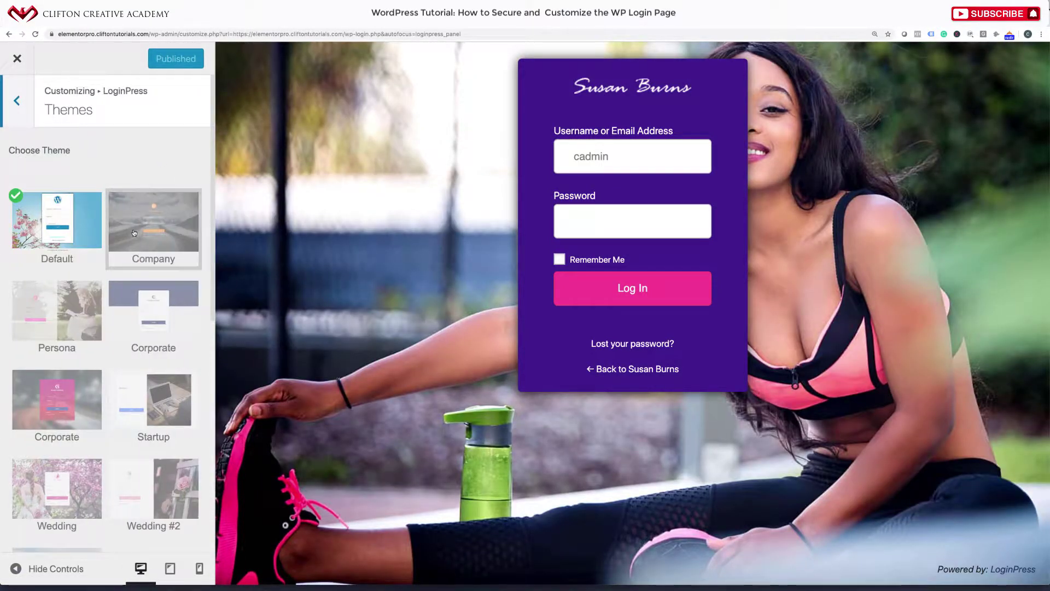
Try the Company theme and the blue Corporate theme on the login page, and reselect the Default theme.
{"action": "left_click", "coordinate": [153, 227]}
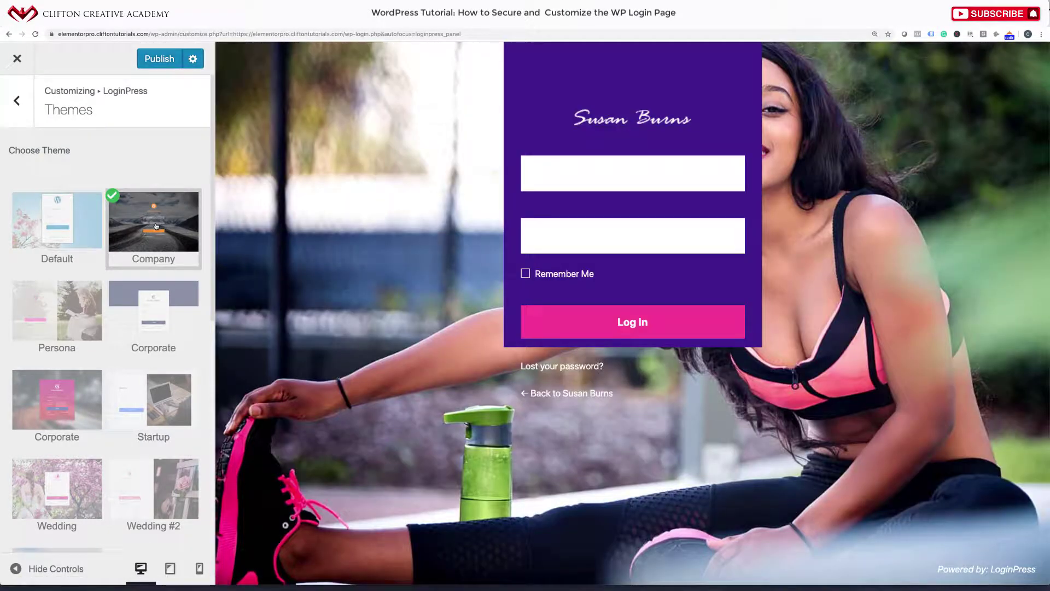
{"action": "left_click", "coordinate": [145, 305]}
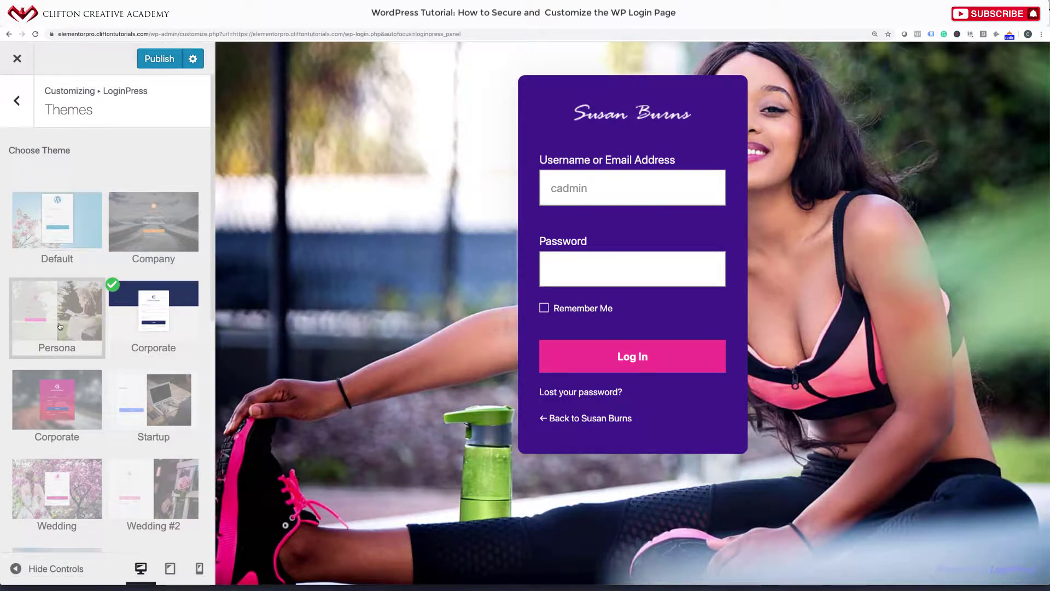
{"action": "scroll", "coordinate": [96, 328], "scroll_direction": "down", "scroll_amount": 1}
{"action": "scroll", "coordinate": [96, 328], "scroll_direction": "down", "scroll_amount": 3}
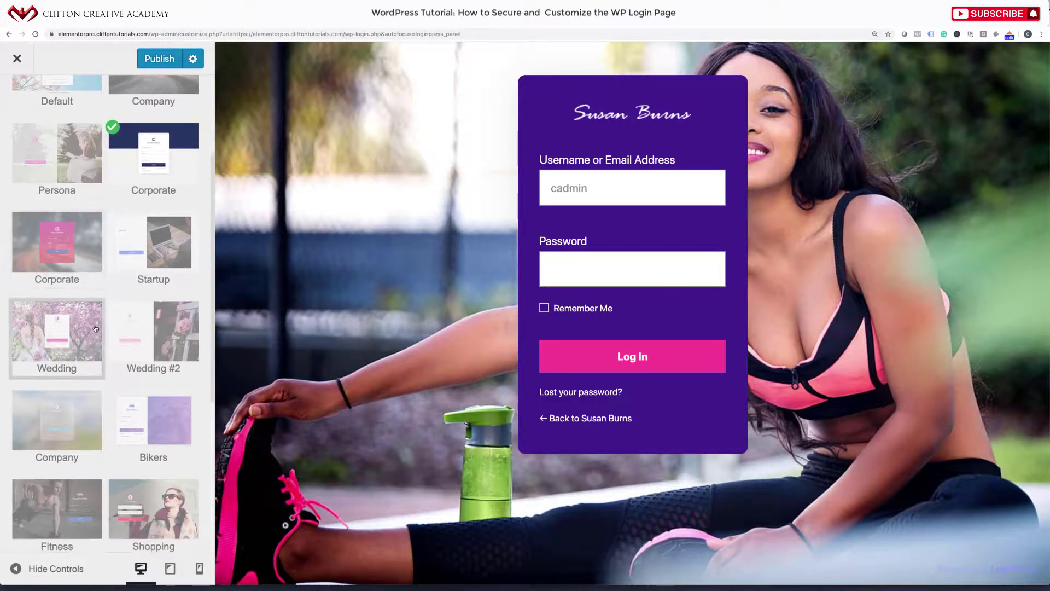
{"action": "scroll", "coordinate": [96, 328], "scroll_direction": "up", "scroll_amount": 3}
{"action": "scroll", "coordinate": [87, 284], "scroll_direction": "down", "scroll_amount": 1}
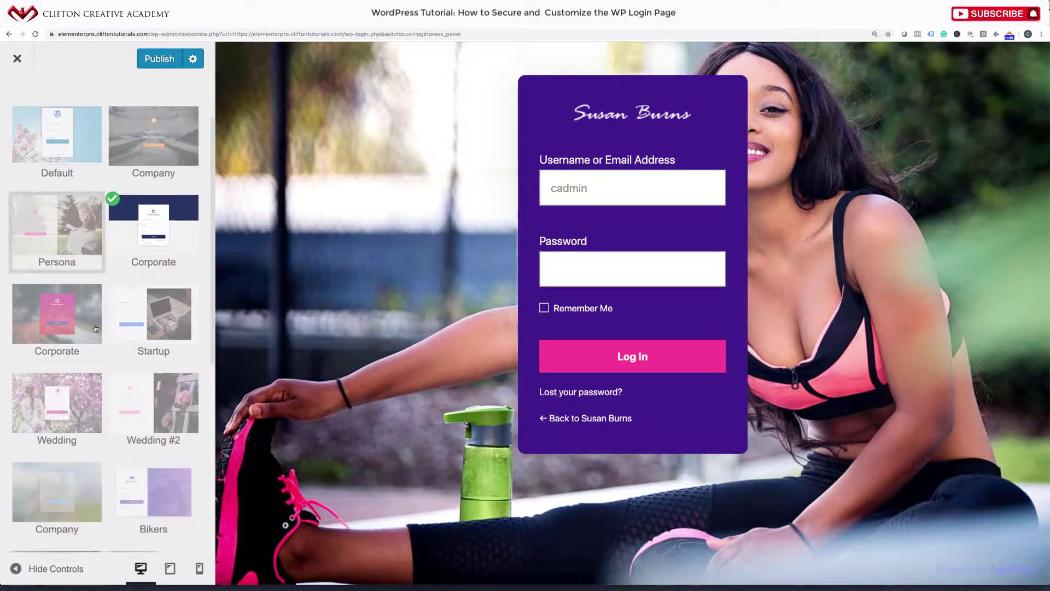
{"action": "scroll", "coordinate": [75, 243], "scroll_direction": "up", "scroll_amount": 2}
{"action": "left_click", "coordinate": [74, 243]}
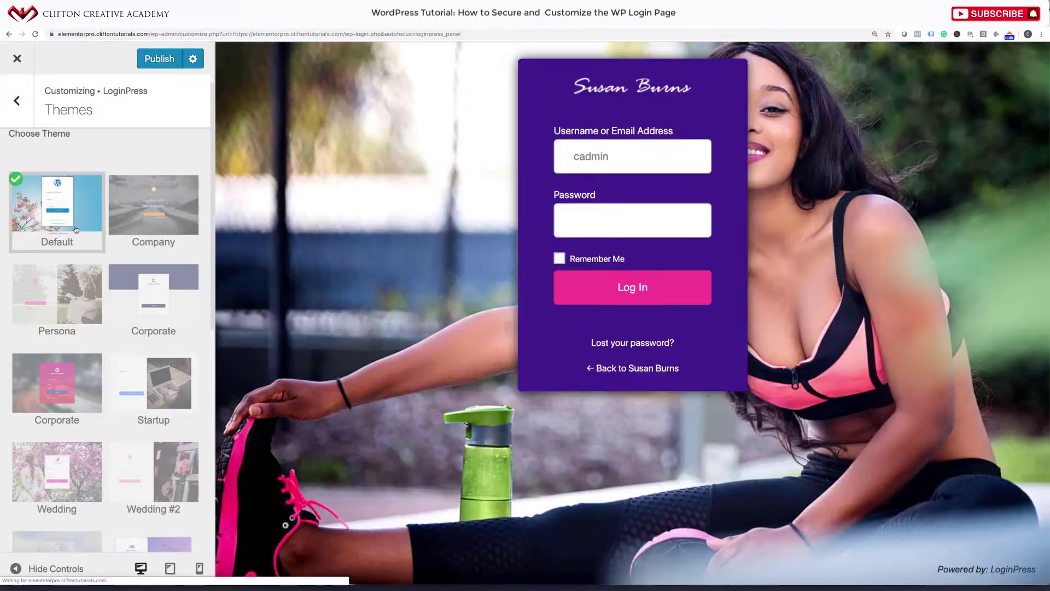
Apply the Persona theme with the woman reading outdoors to the login page.
{"action": "scroll", "coordinate": [123, 298], "scroll_direction": "down", "scroll_amount": 1}
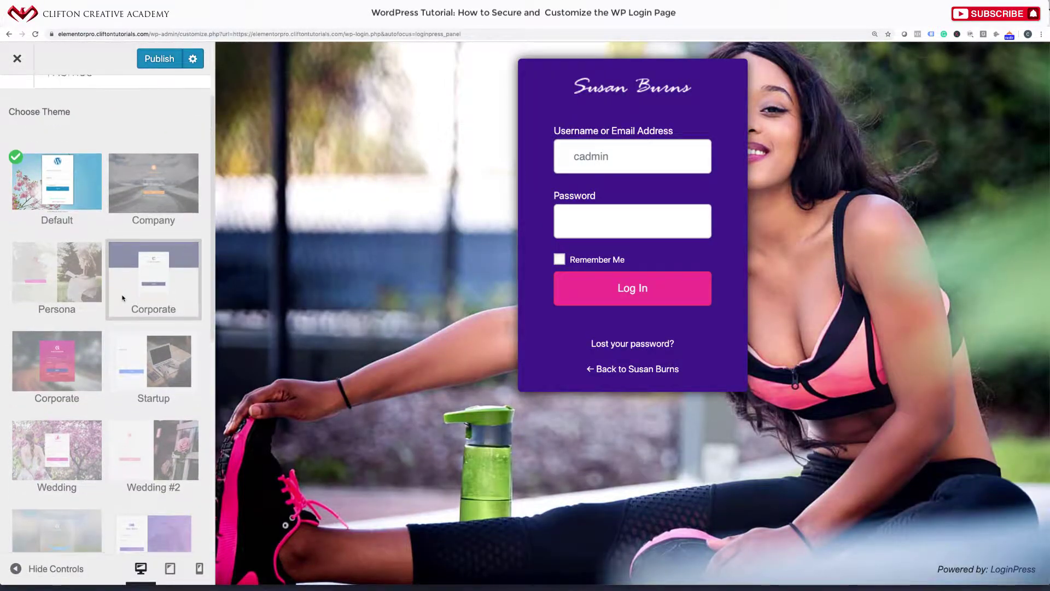
{"action": "left_click", "coordinate": [82, 288]}
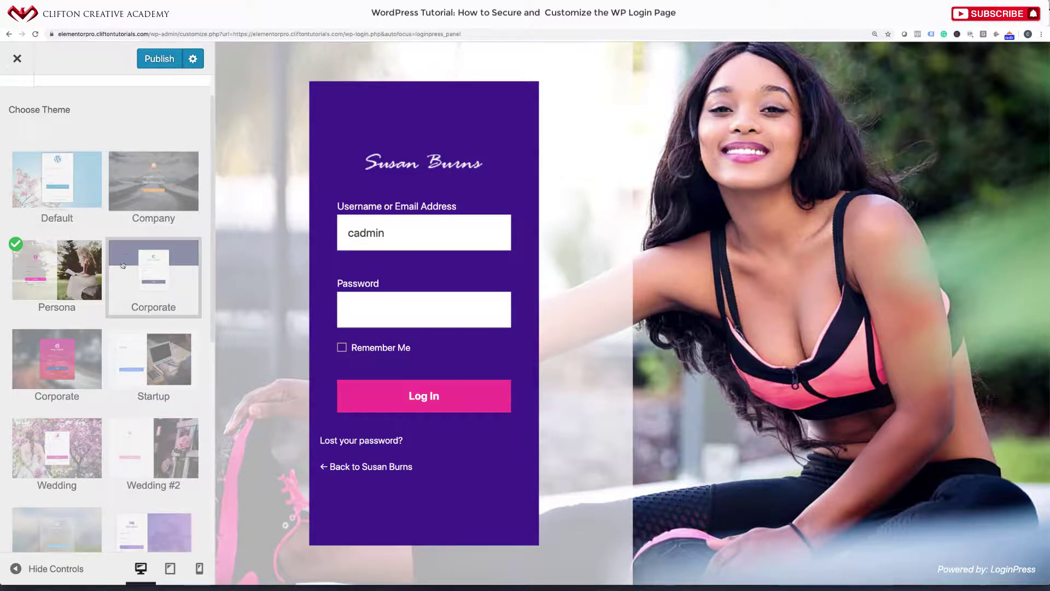
{"action": "scroll", "coordinate": [108, 276], "scroll_direction": "down", "scroll_amount": 2}
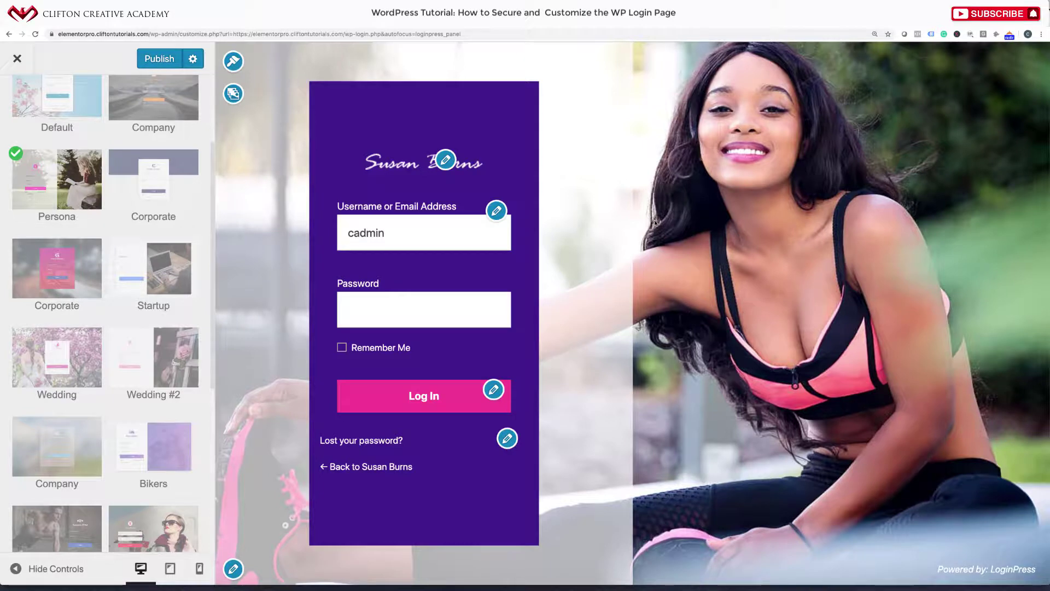
{"action": "scroll", "coordinate": [109, 246], "scroll_direction": "up", "scroll_amount": 3}
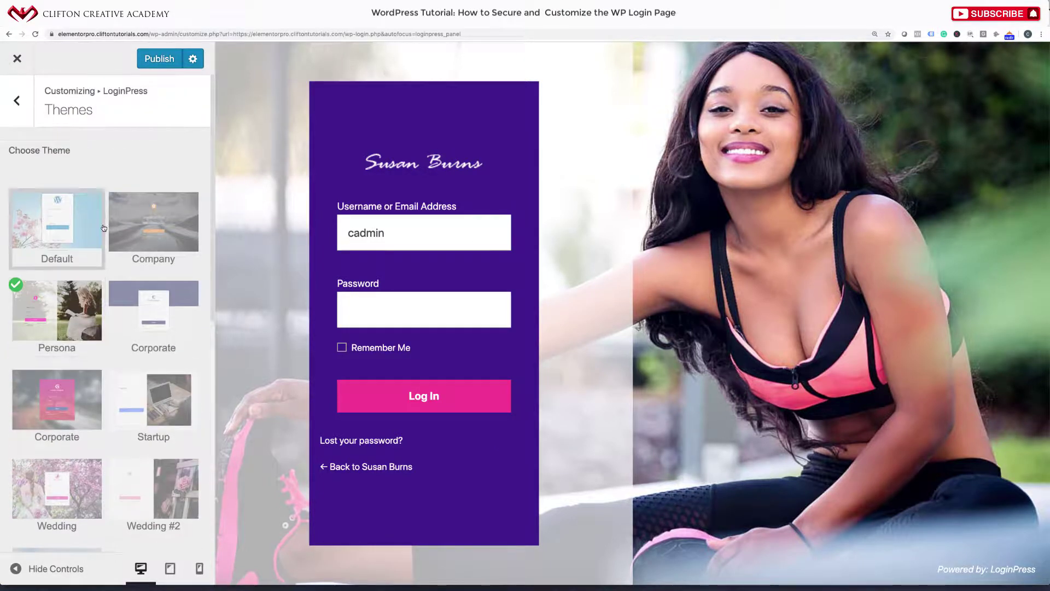
In the Background settings, remove the custom background image and choose the gallery picture of the woman reading.
{"action": "left_click", "coordinate": [15, 100]}
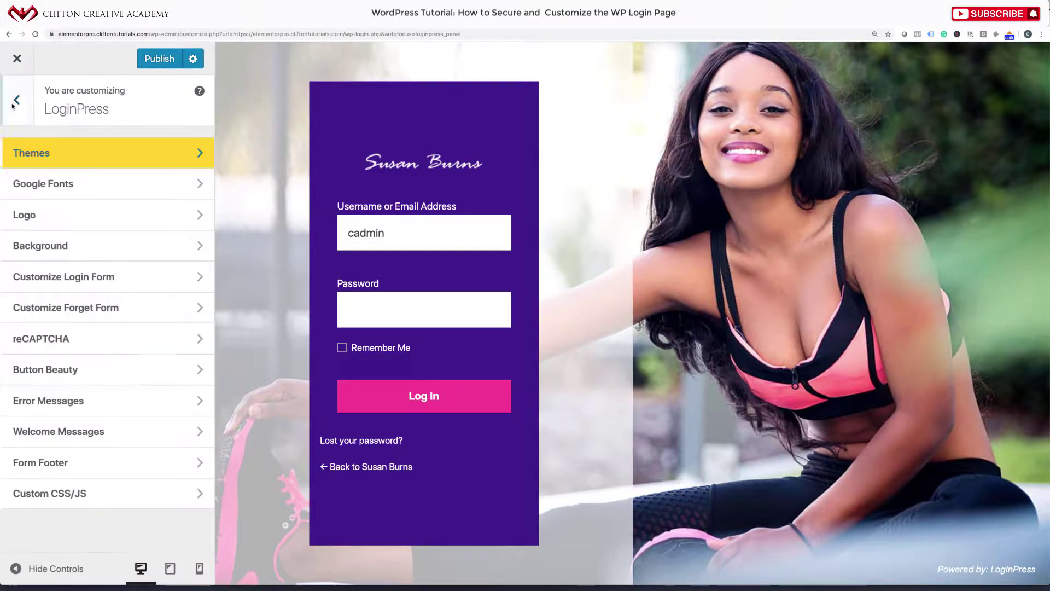
{"action": "left_click", "coordinate": [178, 253]}
{"action": "scroll", "coordinate": [129, 282], "scroll_direction": "down", "scroll_amount": 2}
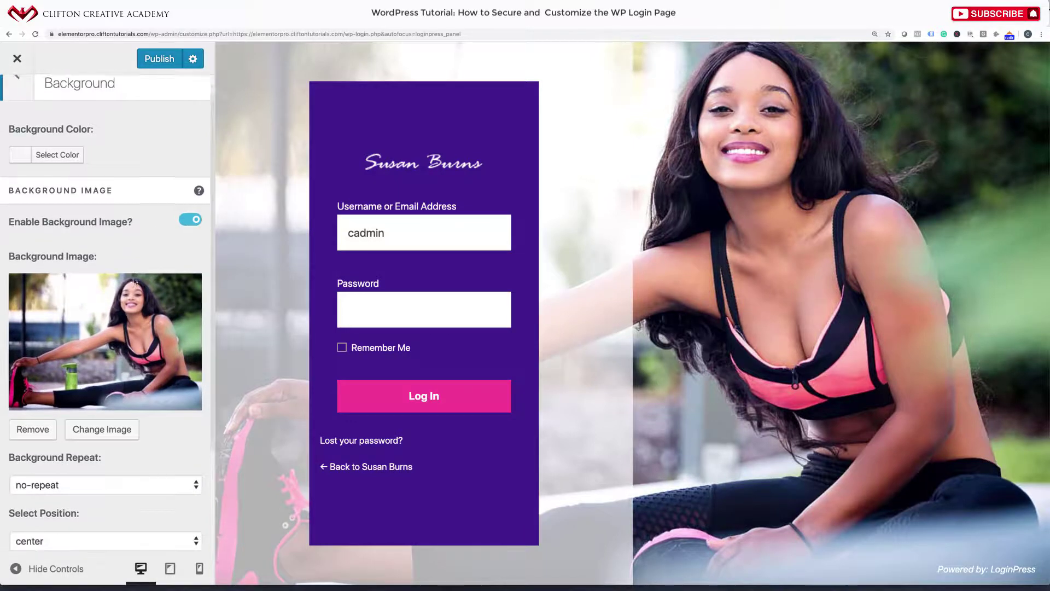
{"action": "left_click", "coordinate": [33, 419]}
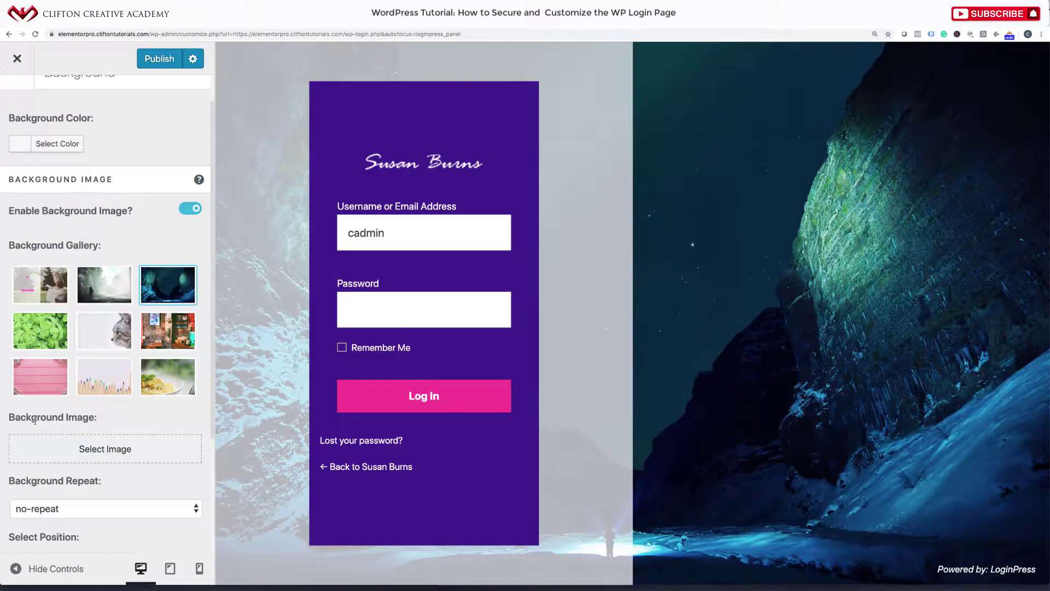
{"action": "left_click", "coordinate": [50, 290]}
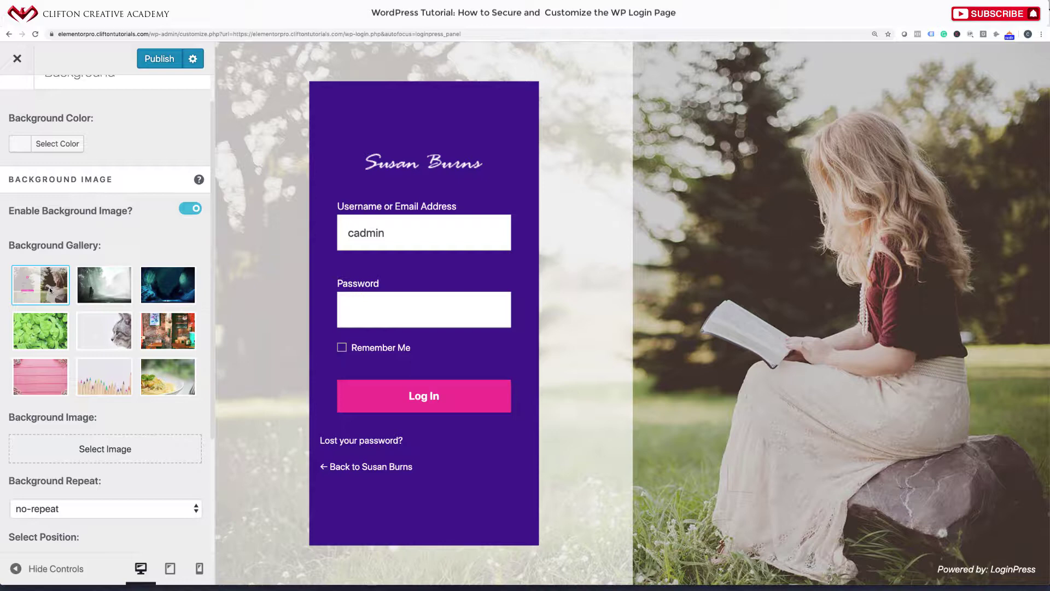
Set hero02-free-img.jpg from the media library as the login page's background image.
{"action": "left_click", "coordinate": [97, 456]}
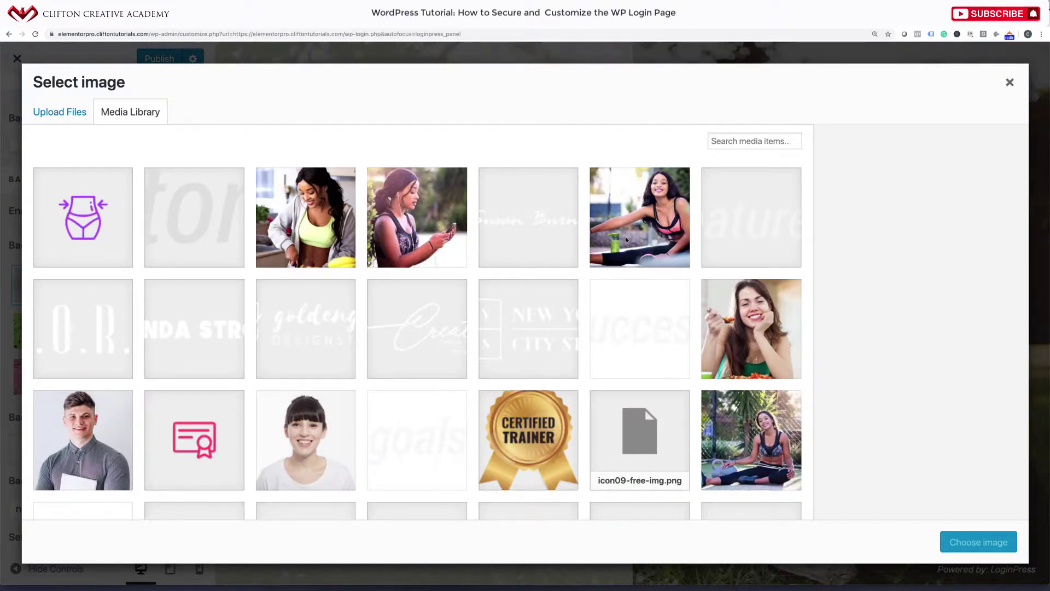
{"action": "scroll", "coordinate": [627, 239], "scroll_direction": "down", "scroll_amount": 2}
{"action": "left_click", "coordinate": [764, 385]}
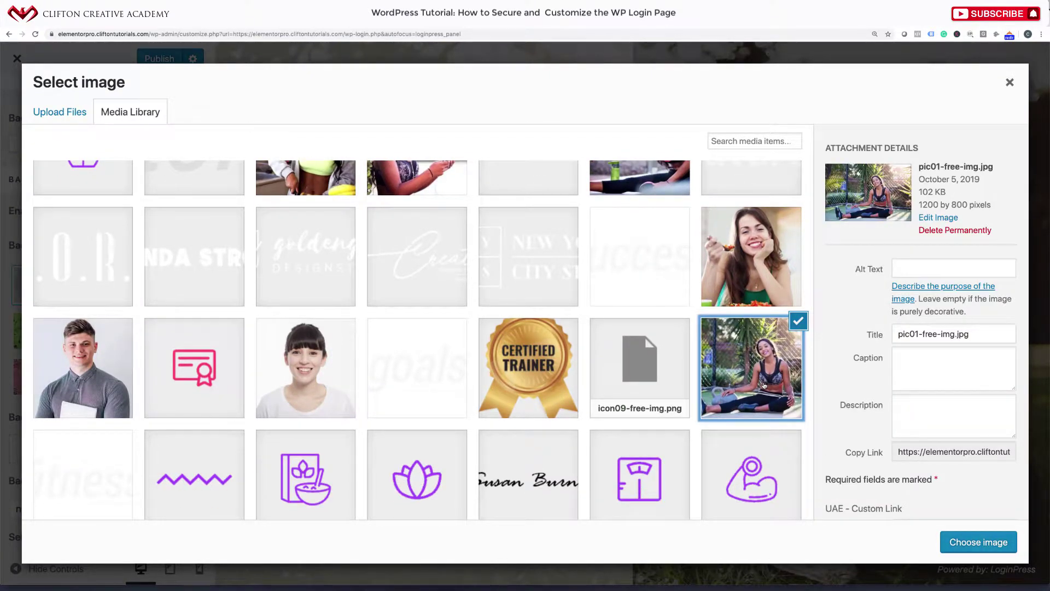
{"action": "scroll", "coordinate": [764, 386], "scroll_direction": "down", "scroll_amount": 3}
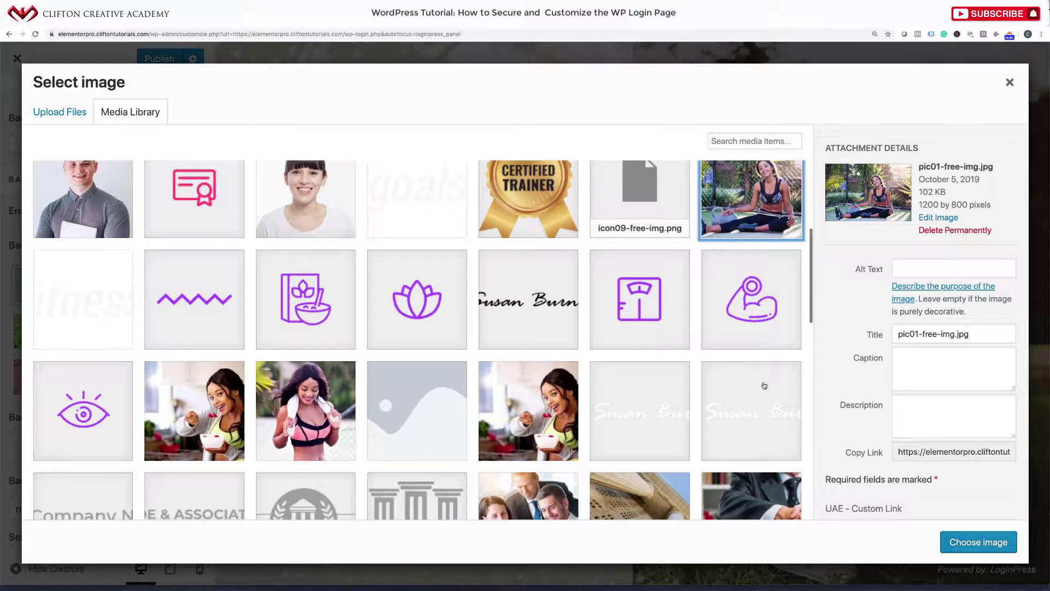
{"action": "left_click", "coordinate": [227, 429]}
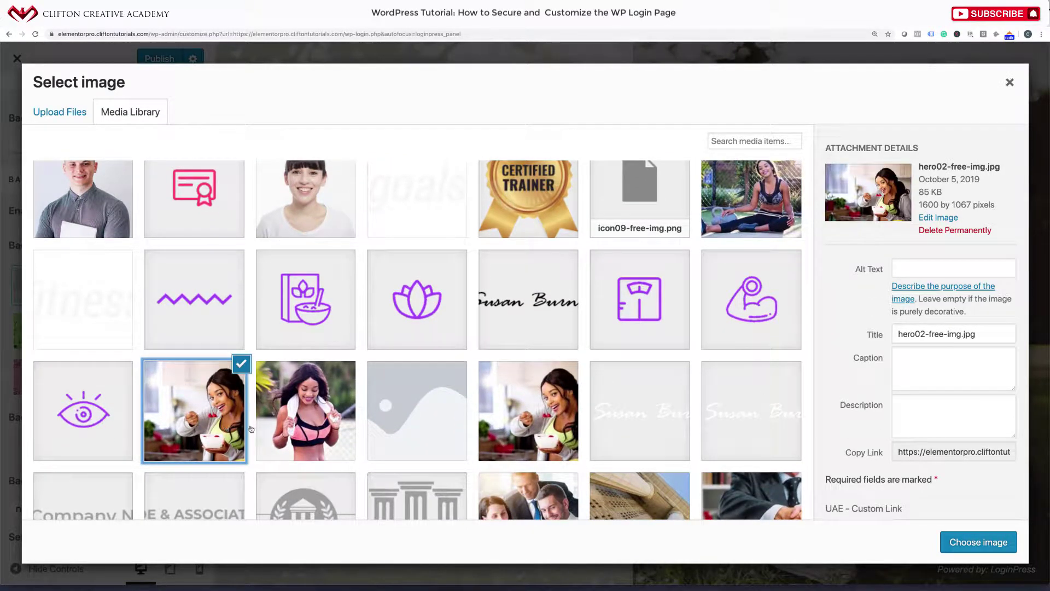
{"action": "left_click", "coordinate": [968, 543]}
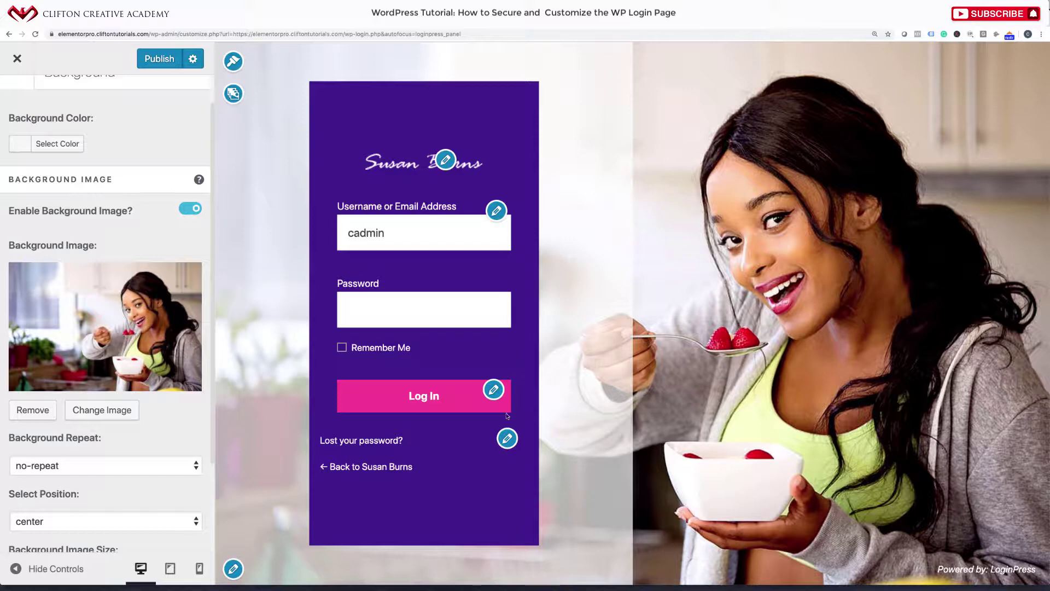
Return to the Themes section and try the Bikers, Fitness and Shopping themes with the new background.
{"action": "scroll", "coordinate": [82, 306], "scroll_direction": "up", "scroll_amount": 1}
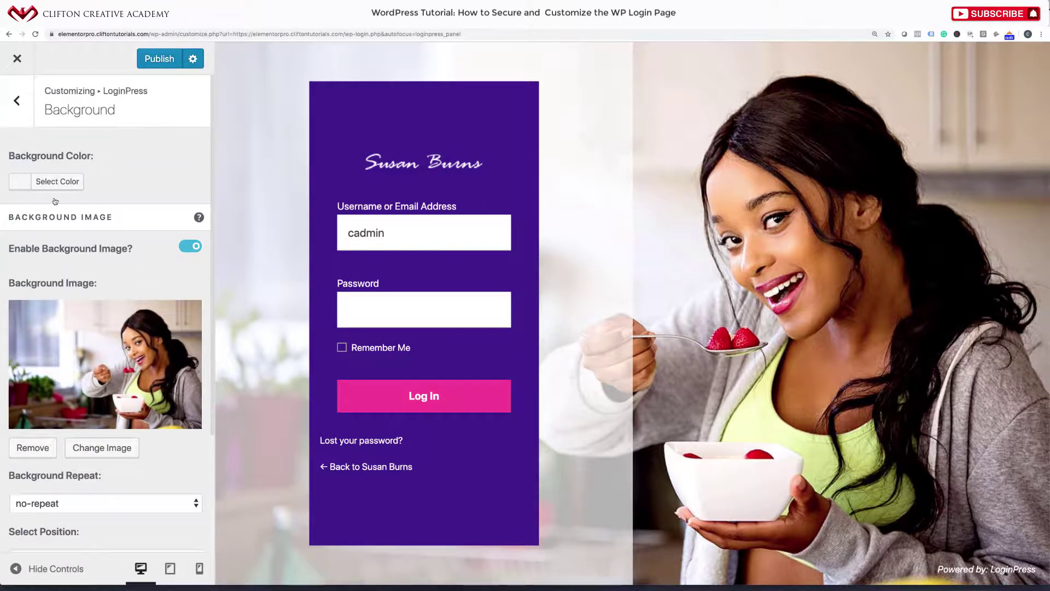
{"action": "left_click", "coordinate": [16, 100]}
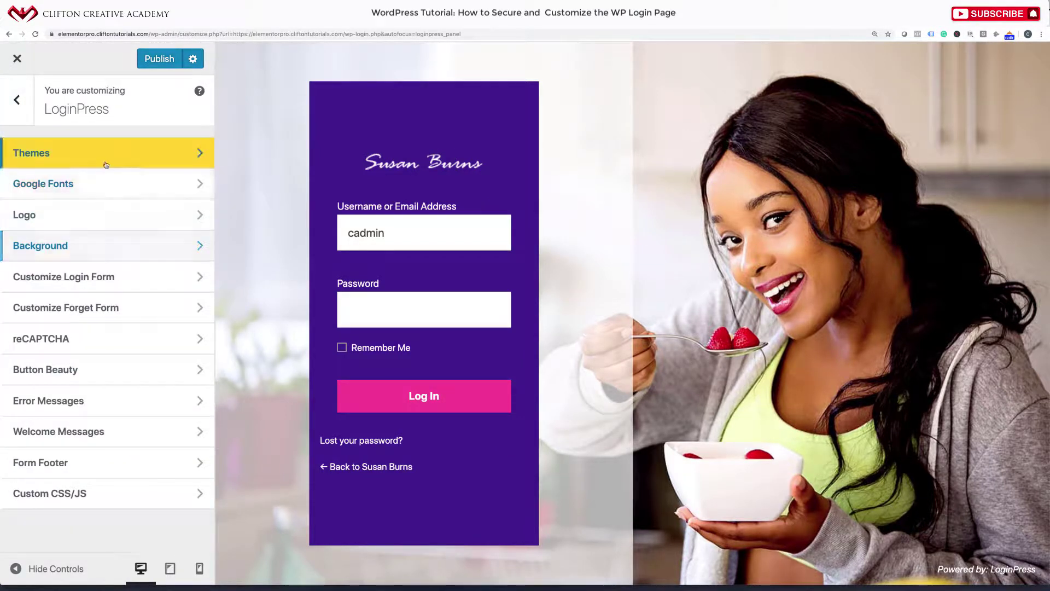
{"action": "left_click", "coordinate": [106, 165]}
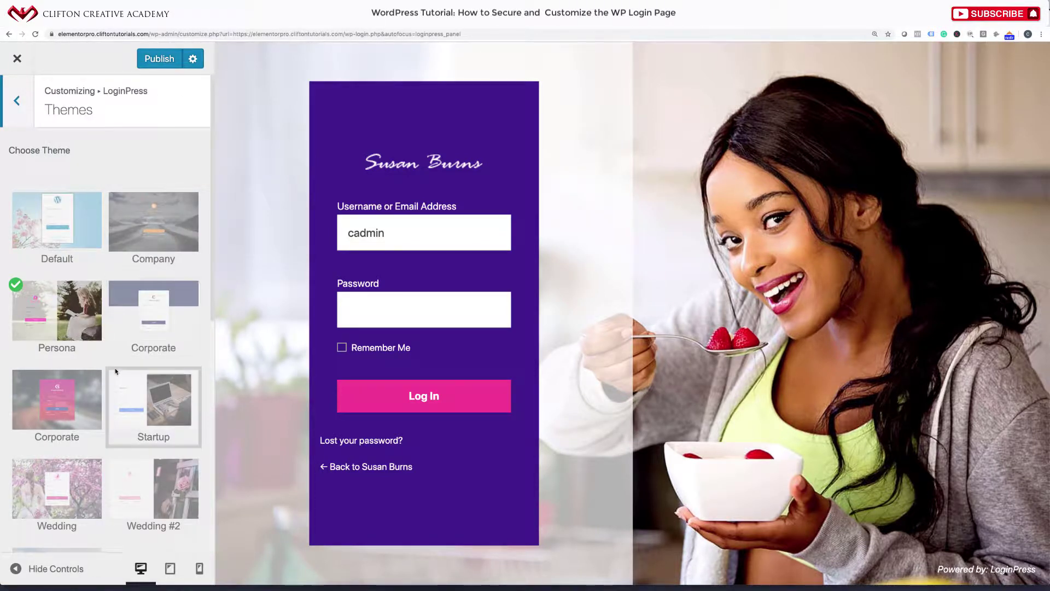
{"action": "scroll", "coordinate": [116, 371], "scroll_direction": "down", "scroll_amount": 3}
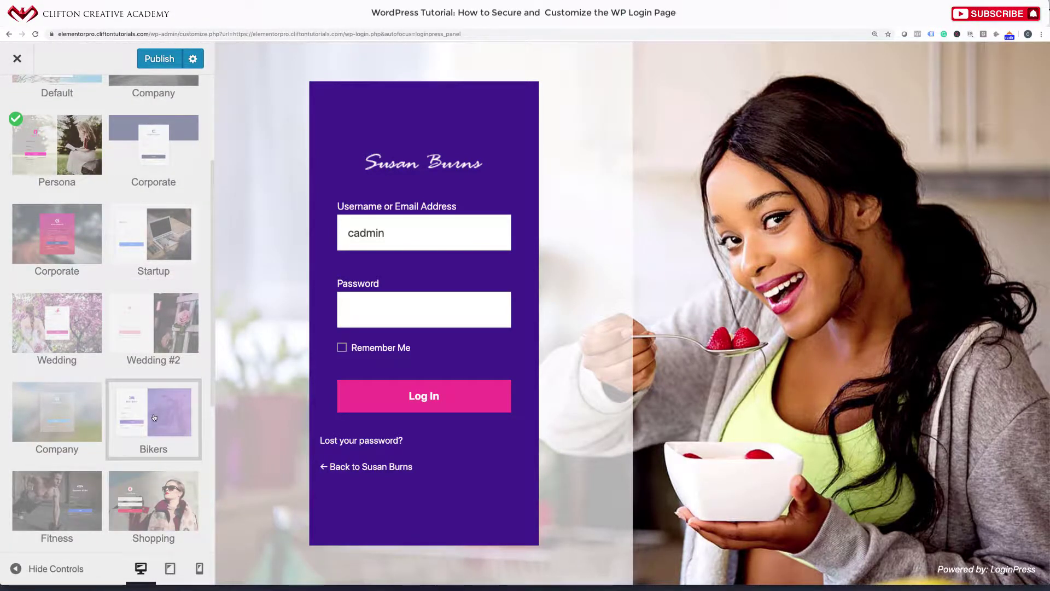
{"action": "left_click", "coordinate": [154, 417]}
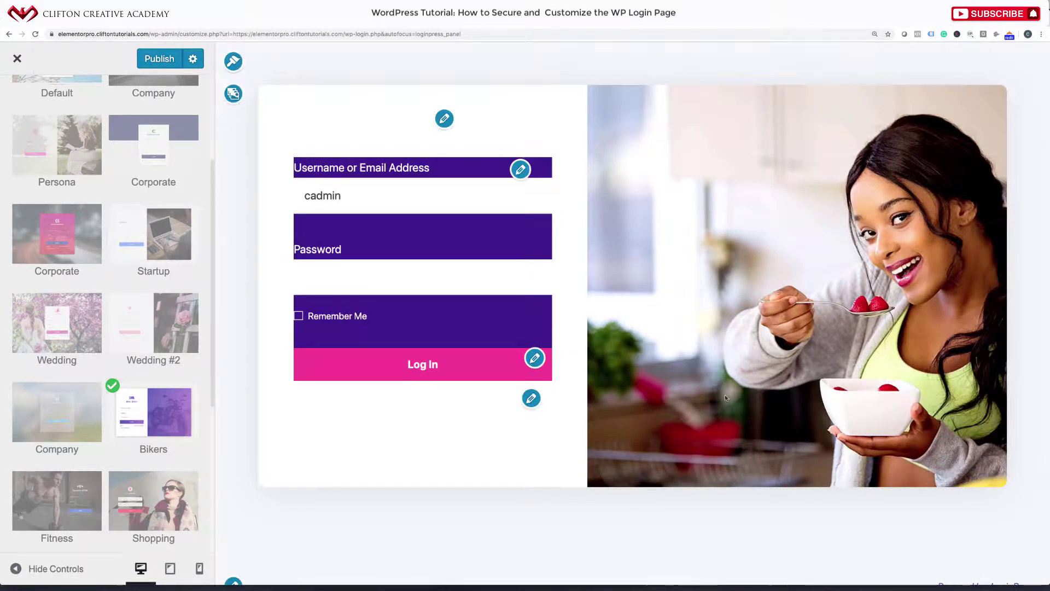
{"action": "scroll", "coordinate": [87, 438], "scroll_direction": "down", "scroll_amount": 2}
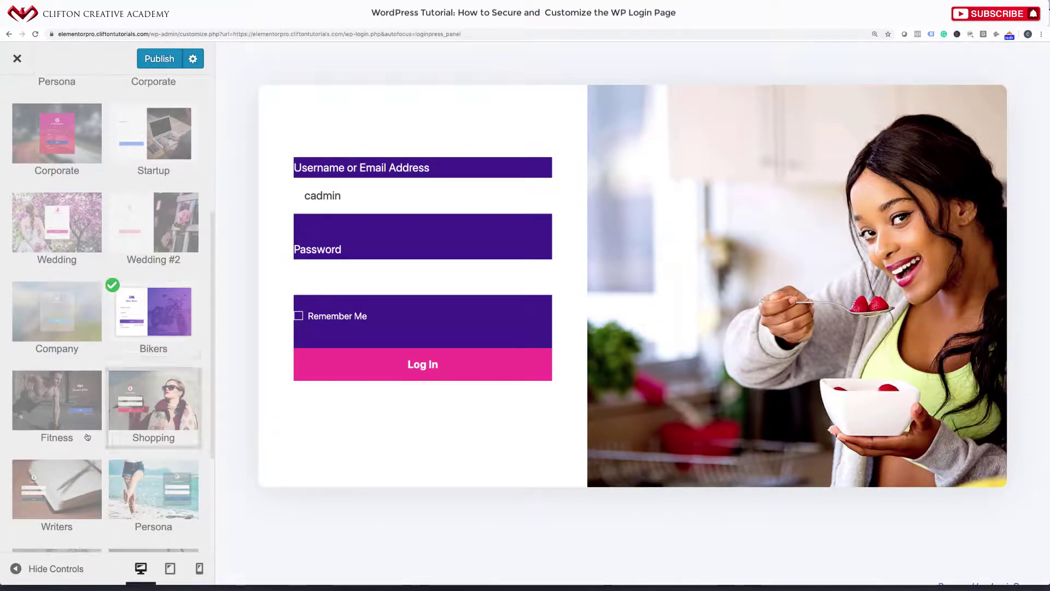
{"action": "left_click", "coordinate": [60, 414]}
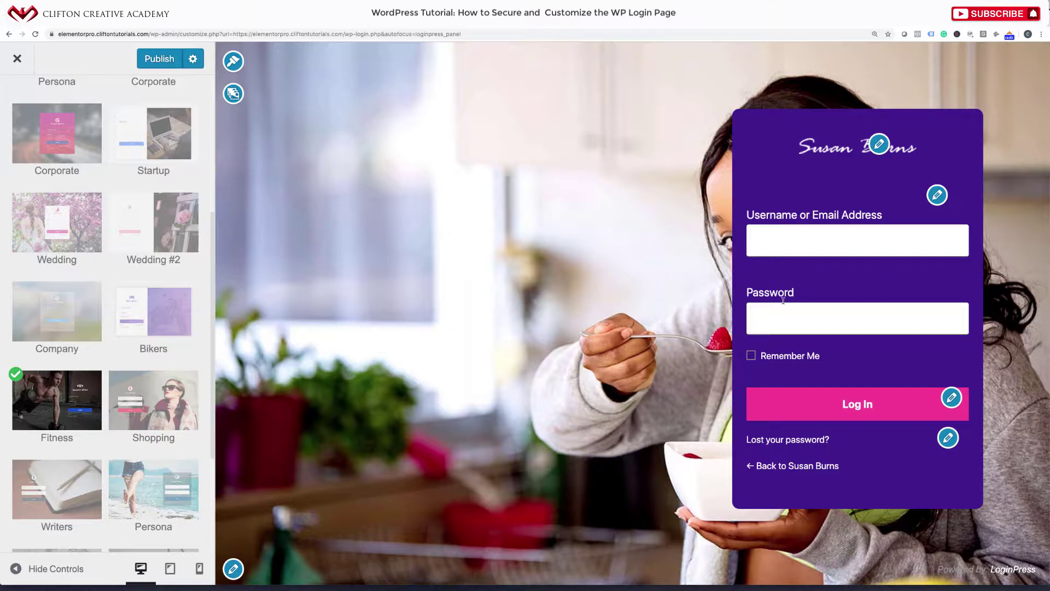
{"action": "left_click", "coordinate": [143, 403]}
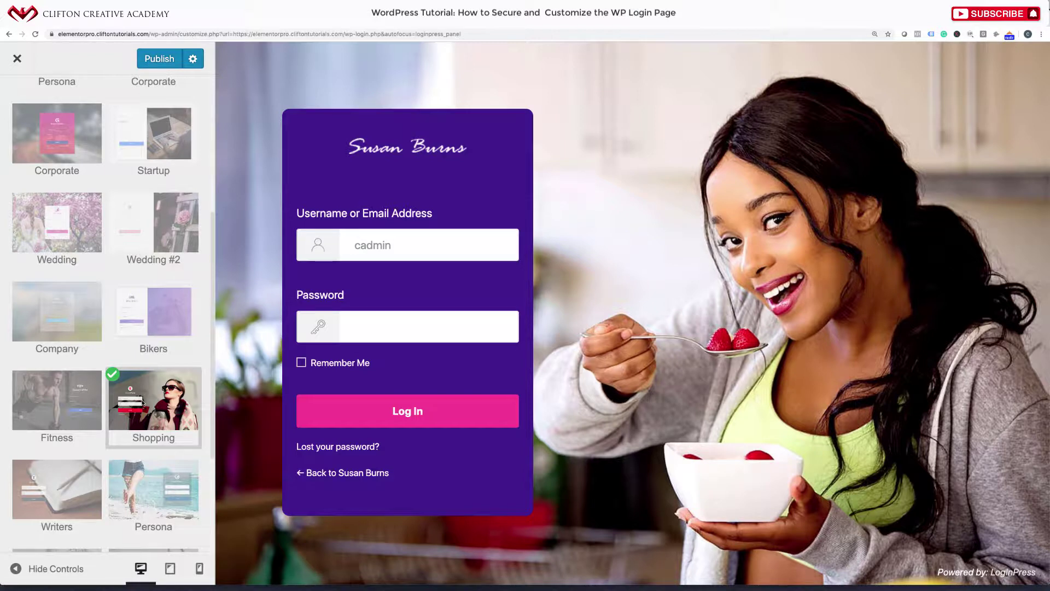
Try the Geek and Photographers themes, and reselect the Persona theme with the woman reading.
{"action": "scroll", "coordinate": [142, 403], "scroll_direction": "down", "scroll_amount": 3}
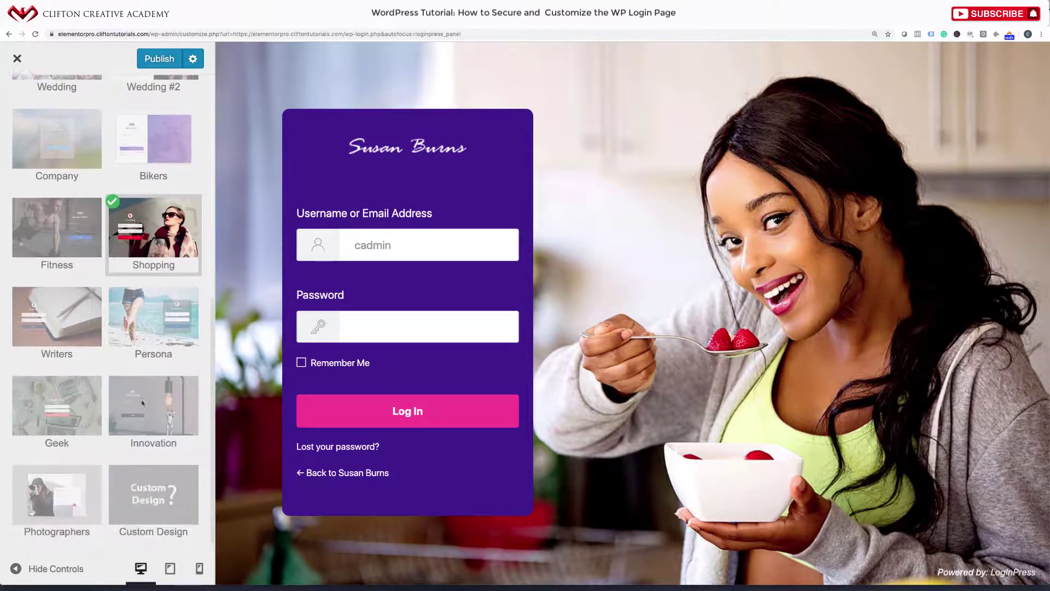
{"action": "left_click", "coordinate": [45, 412]}
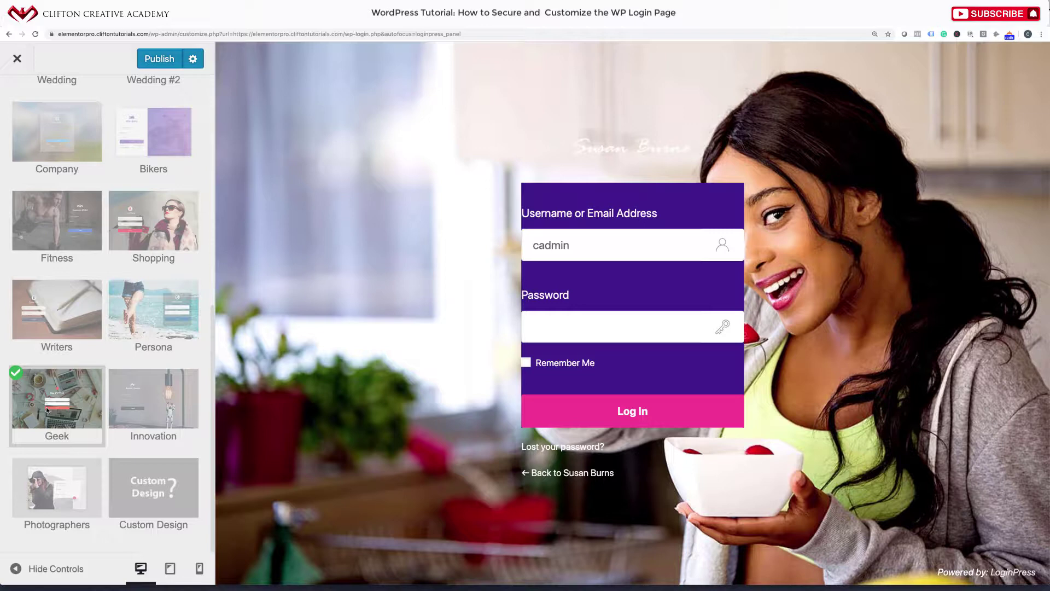
{"action": "left_click", "coordinate": [41, 464]}
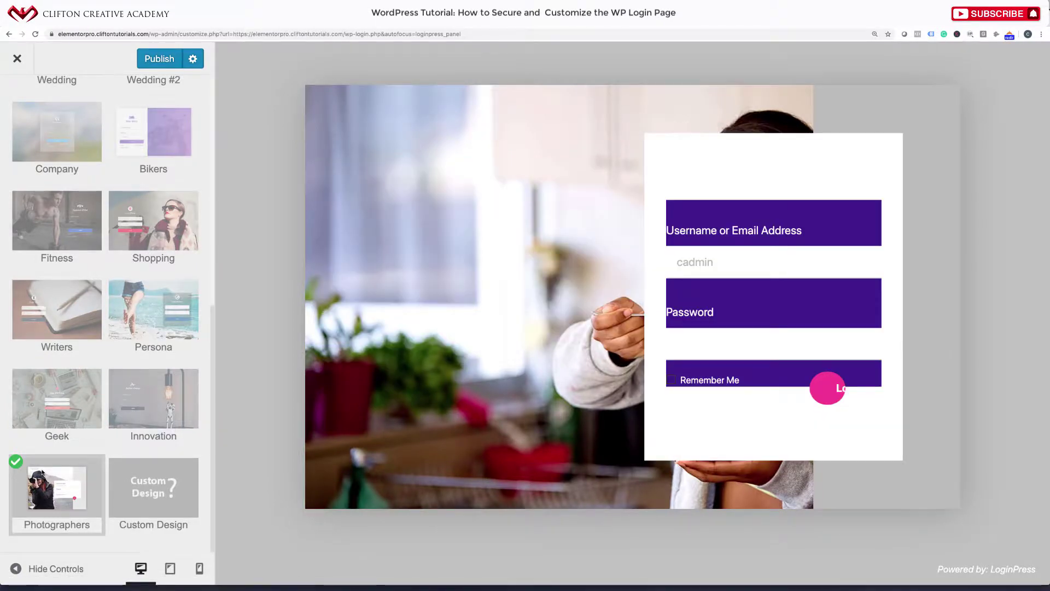
{"action": "scroll", "coordinate": [42, 472], "scroll_direction": "up", "scroll_amount": 10}
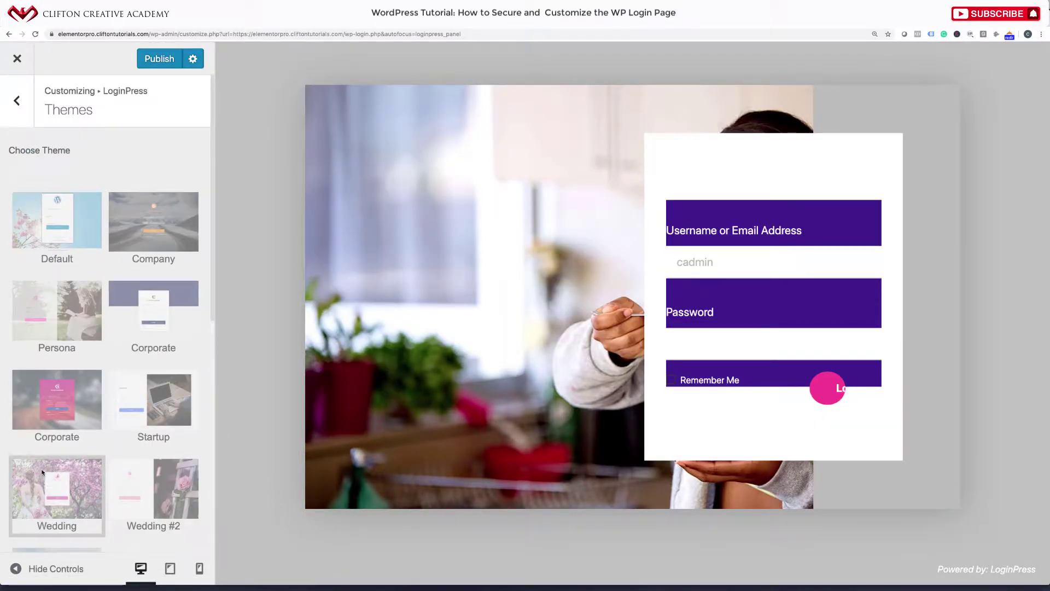
{"action": "left_click", "coordinate": [67, 310]}
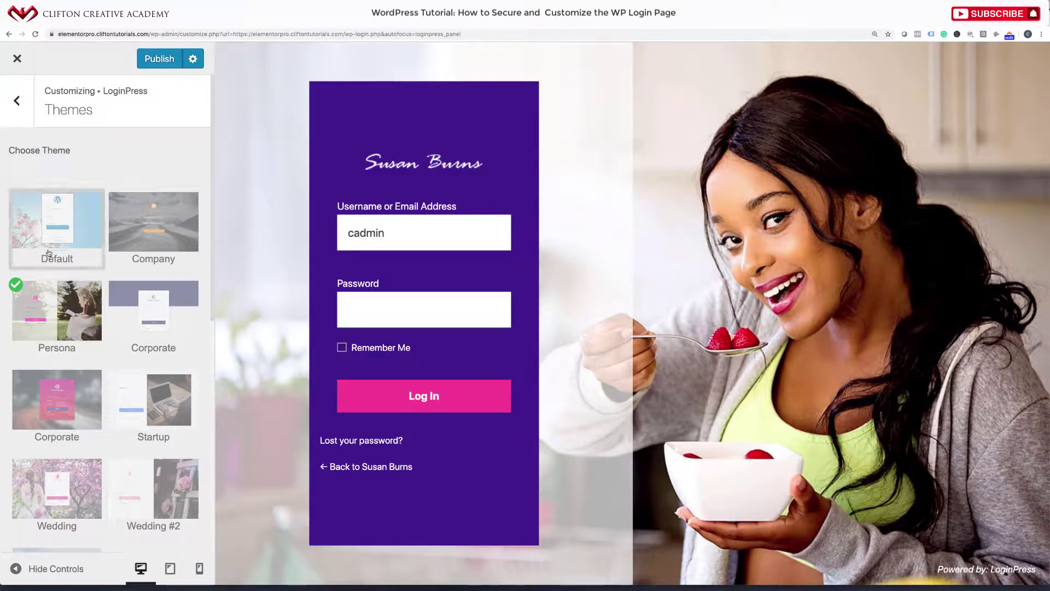
Open the Customize Login Form settings and clear the form background color.
{"action": "left_click", "coordinate": [21, 112]}
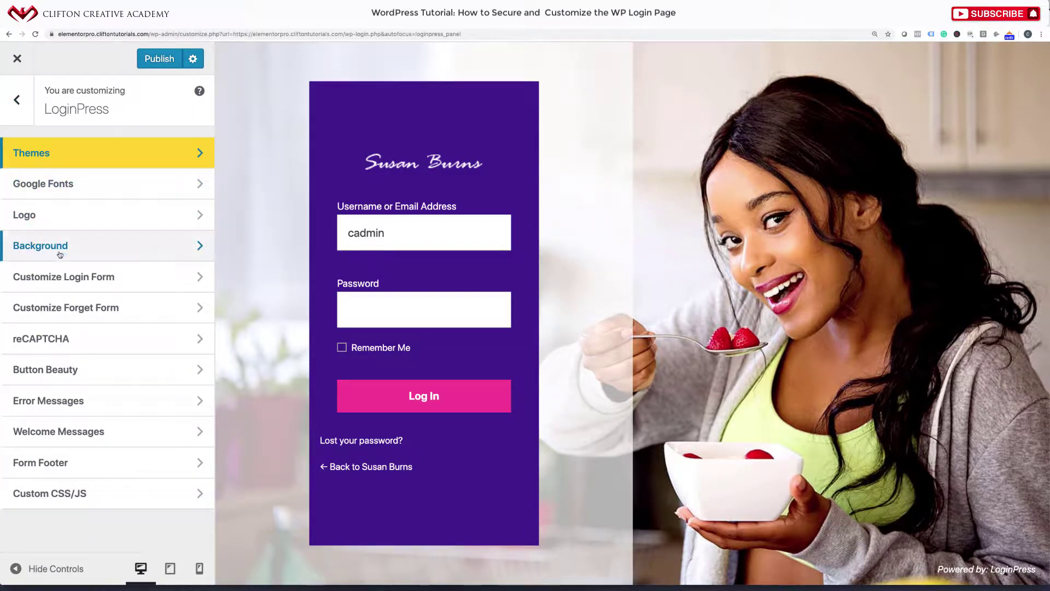
{"action": "left_click", "coordinate": [60, 279]}
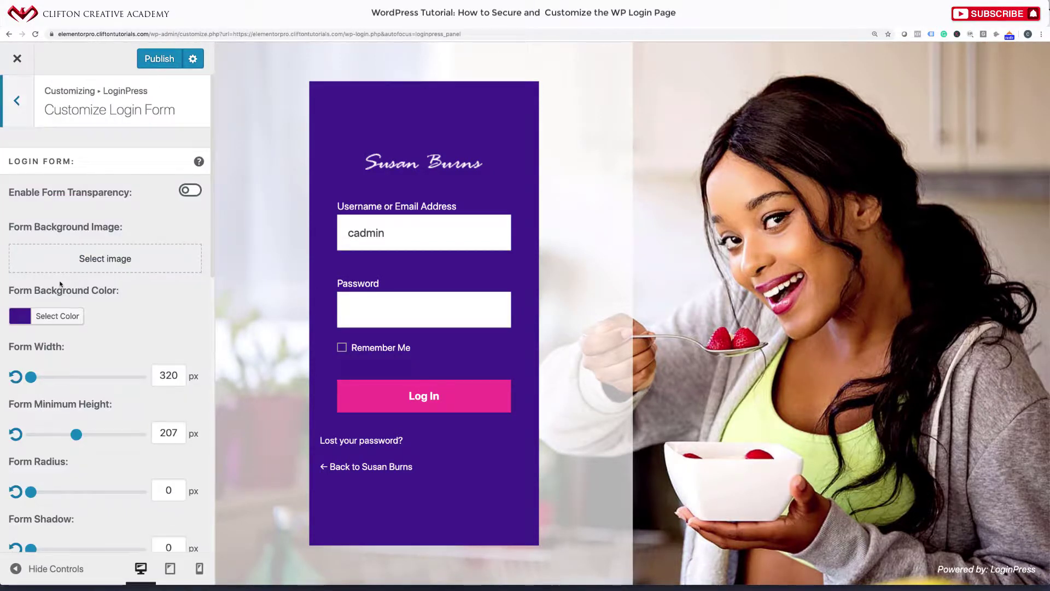
{"action": "left_click", "coordinate": [55, 316]}
{"action": "left_click", "coordinate": [152, 316]}
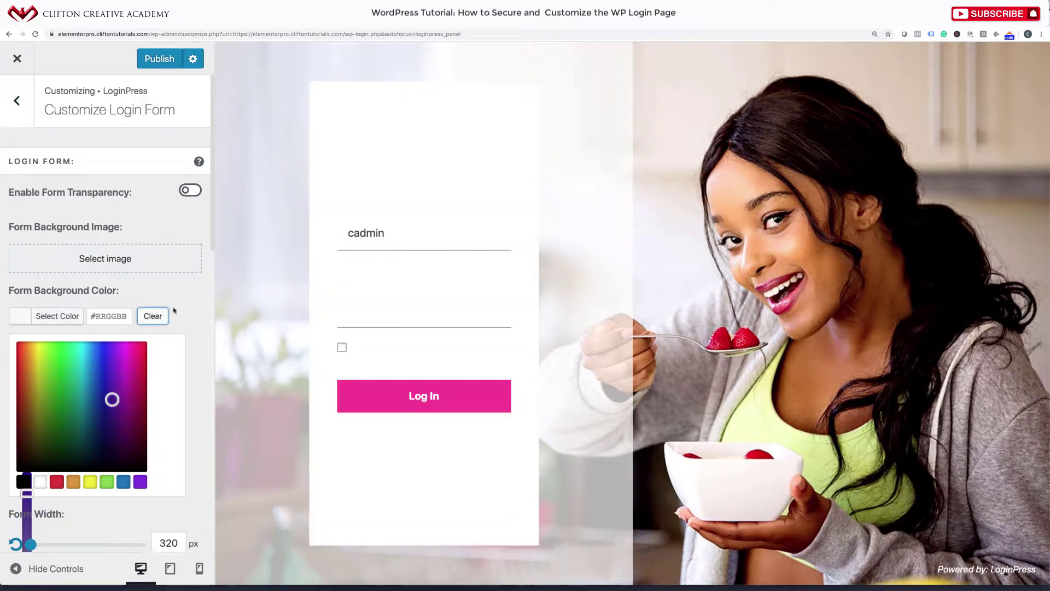
{"action": "left_click", "coordinate": [192, 297]}
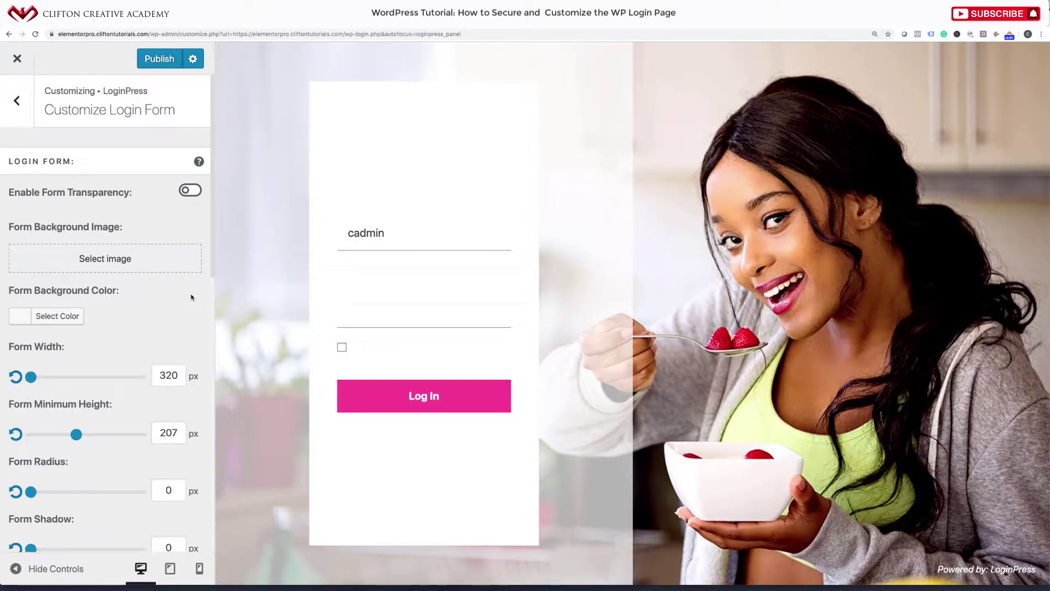
{"action": "scroll", "coordinate": [129, 298], "scroll_direction": "down", "scroll_amount": 5}
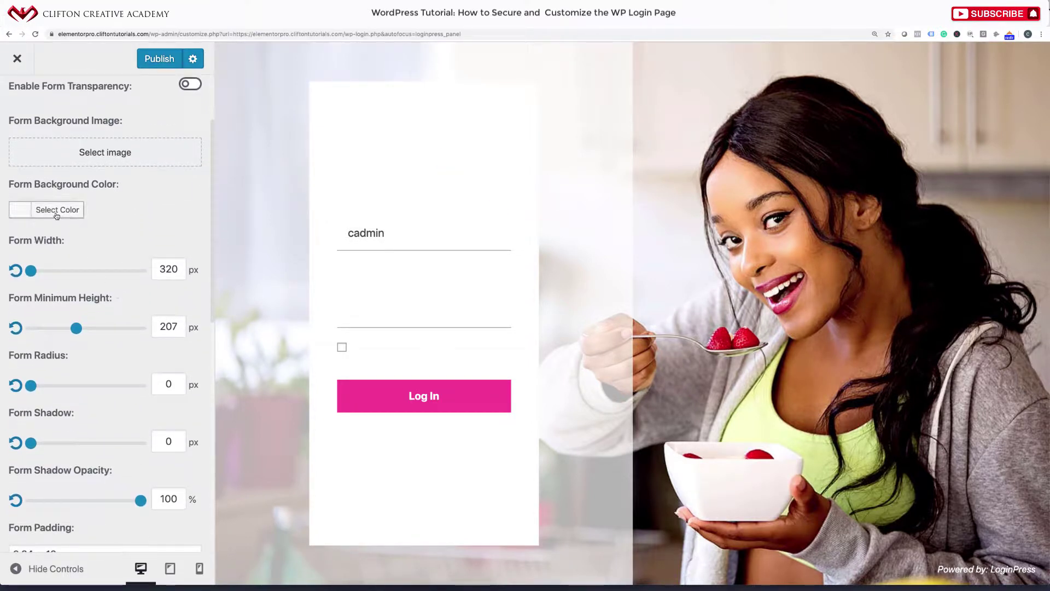
{"action": "left_click", "coordinate": [30, 212]}
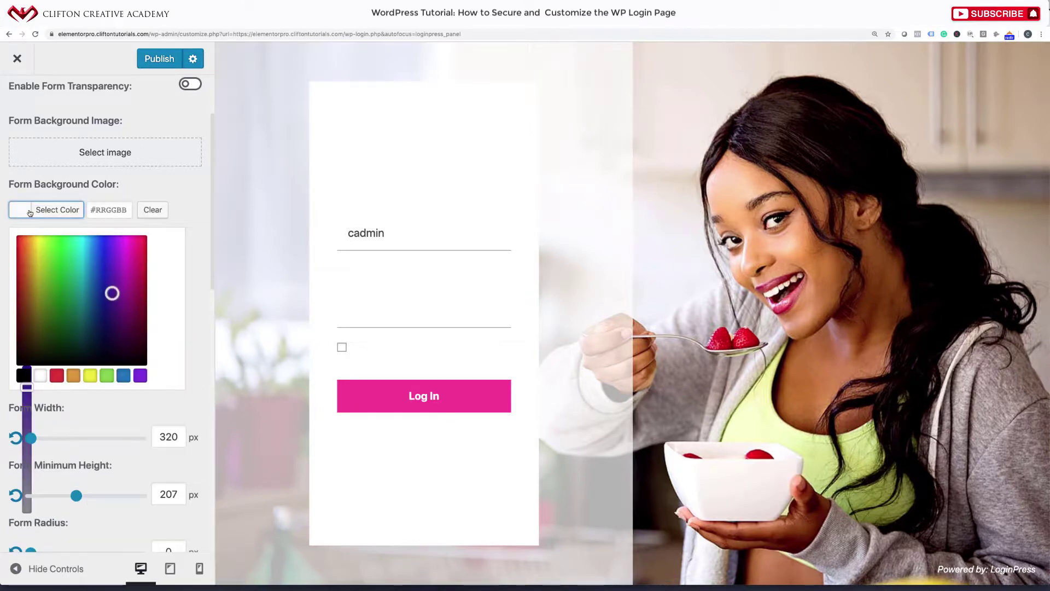
{"action": "left_click", "coordinate": [188, 213]}
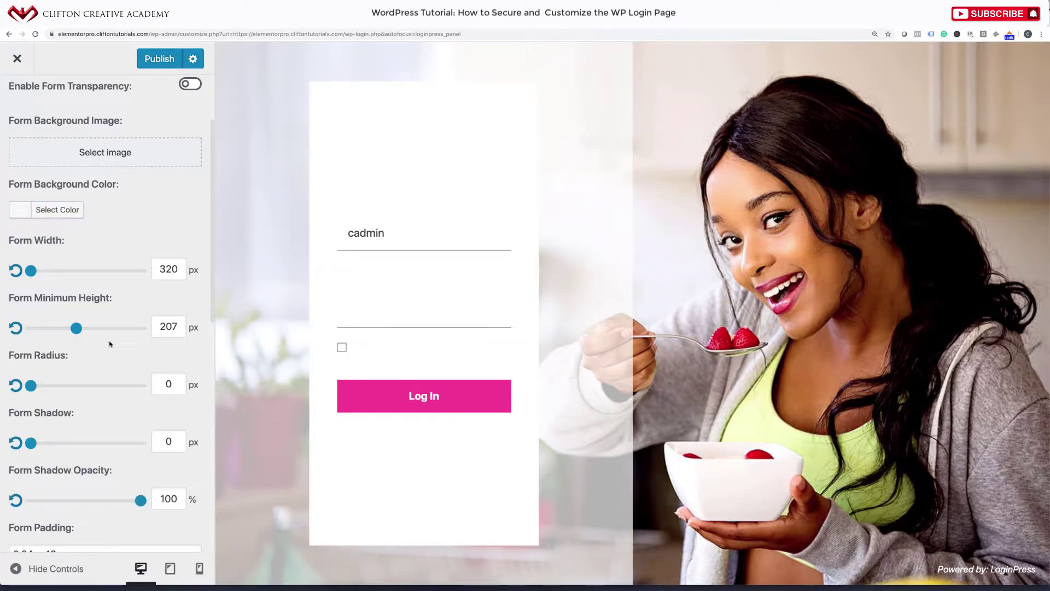
Set the login form's Input Field Label Color to the purple #8224e3.
{"action": "scroll", "coordinate": [109, 341], "scroll_direction": "down", "scroll_amount": 5}
{"action": "scroll", "coordinate": [109, 344], "scroll_direction": "down", "scroll_amount": 5}
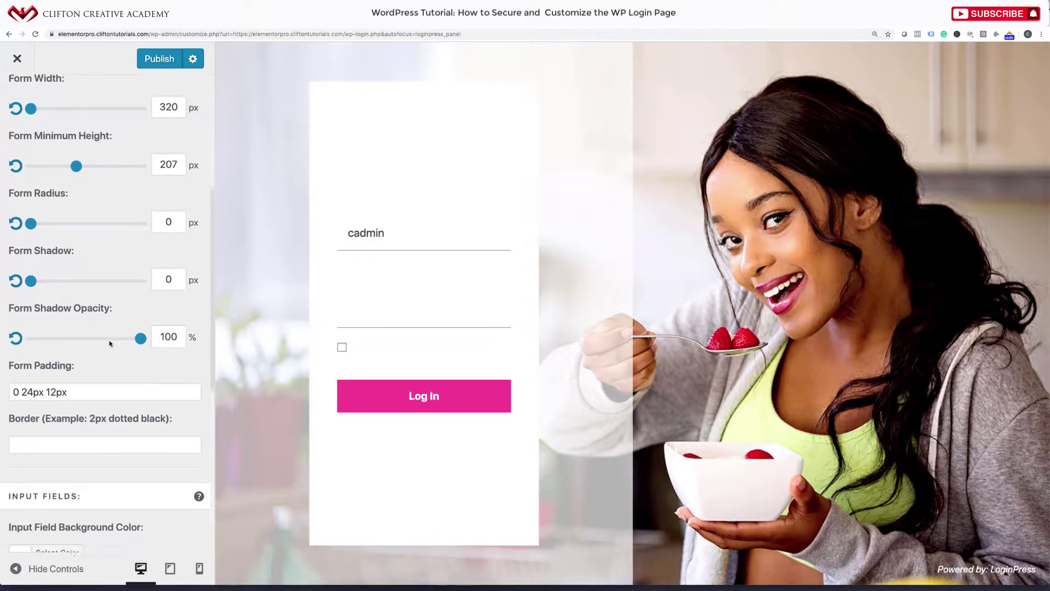
{"action": "scroll", "coordinate": [110, 343], "scroll_direction": "down", "scroll_amount": 3}
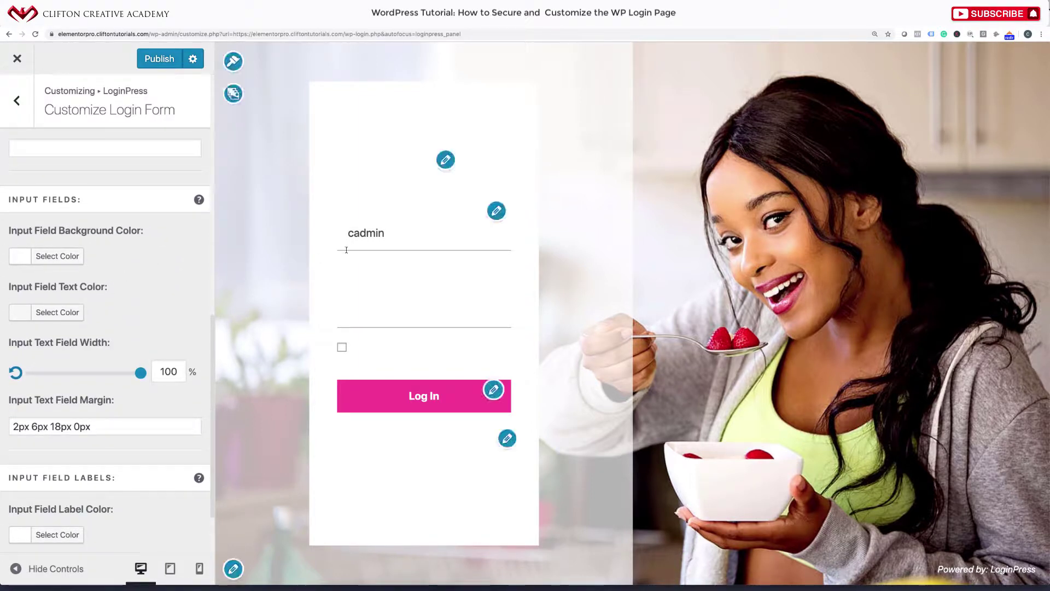
{"action": "left_click", "coordinate": [385, 220]}
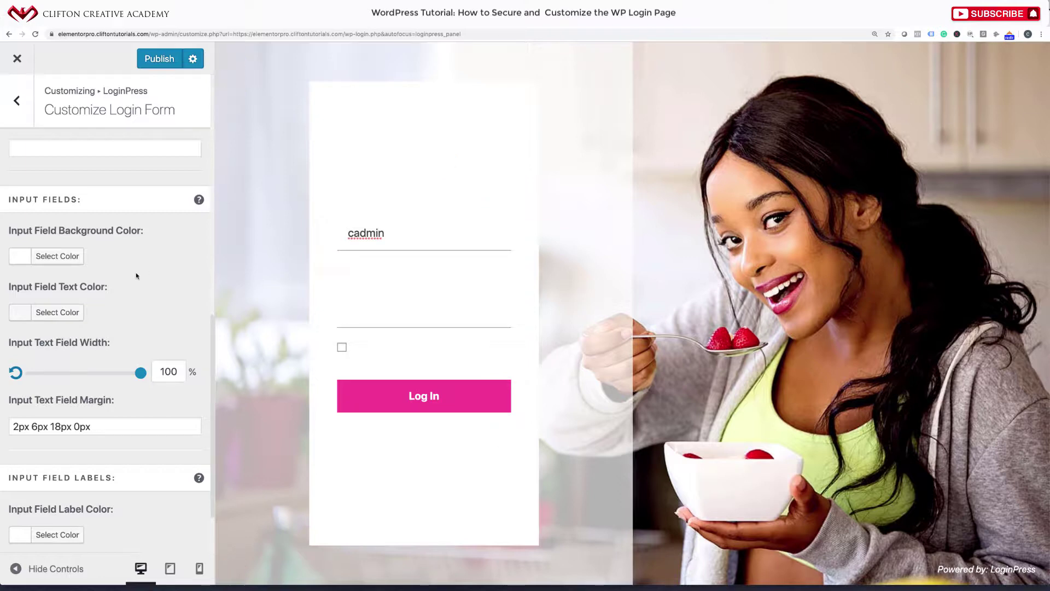
{"action": "scroll", "coordinate": [128, 293], "scroll_direction": "down", "scroll_amount": 1}
{"action": "scroll", "coordinate": [128, 293], "scroll_direction": "down", "scroll_amount": 1}
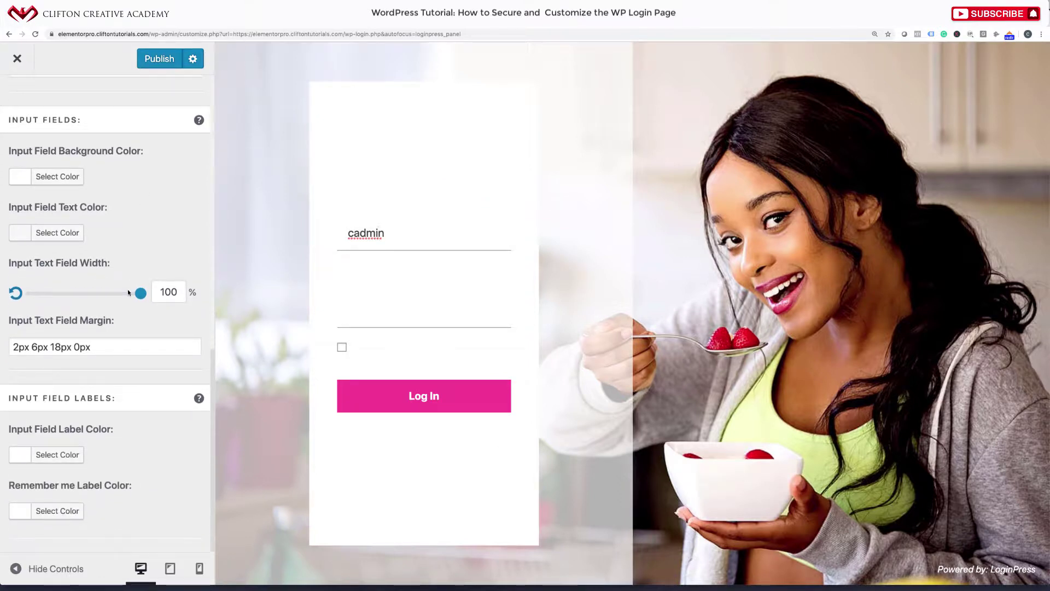
{"action": "left_click", "coordinate": [22, 455]}
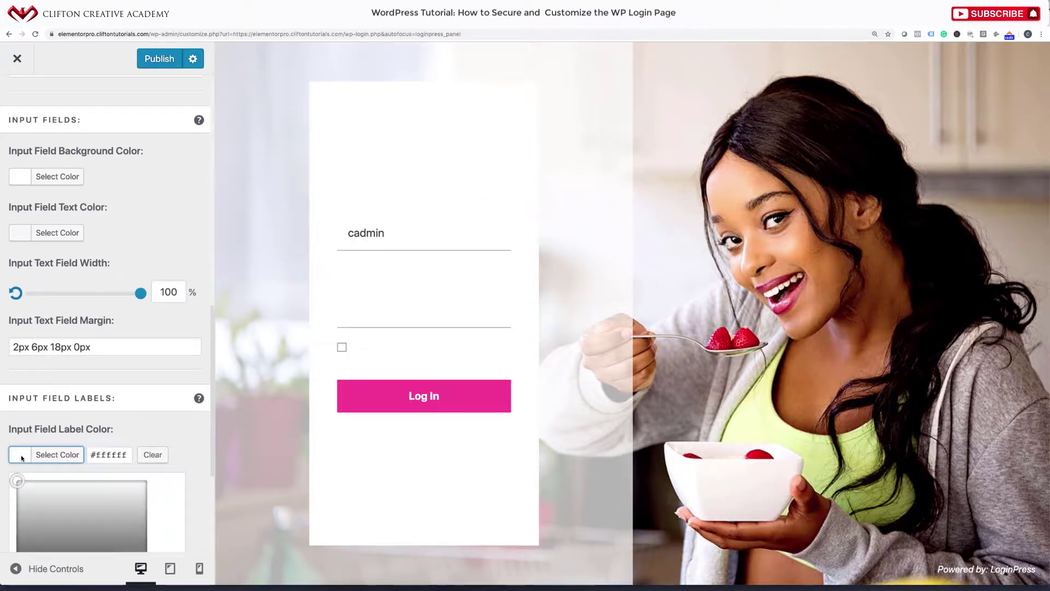
{"action": "scroll", "coordinate": [100, 504], "scroll_direction": "down", "scroll_amount": 5}
{"action": "left_click", "coordinate": [142, 413]}
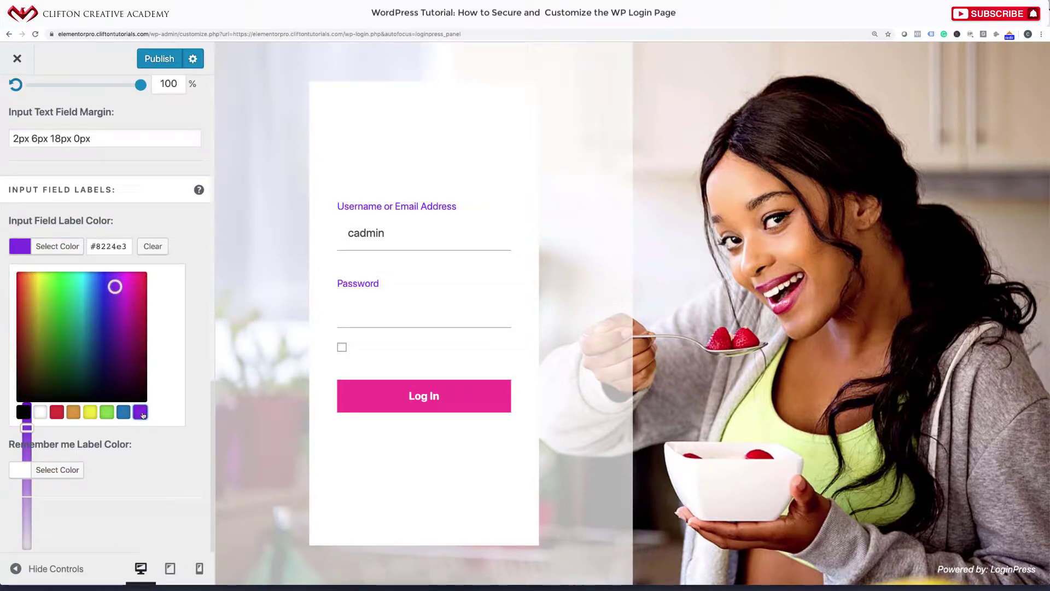
{"action": "left_click", "coordinate": [156, 470]}
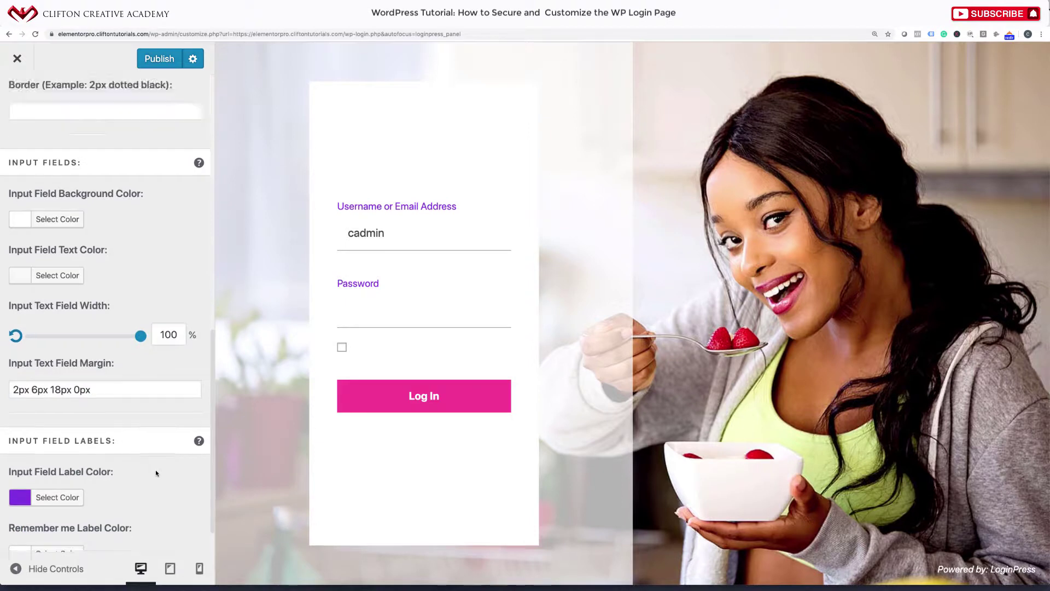
Set the Remember me Label Color to the same purple, #8224e3.
{"action": "scroll", "coordinate": [155, 469], "scroll_direction": "down", "scroll_amount": 1}
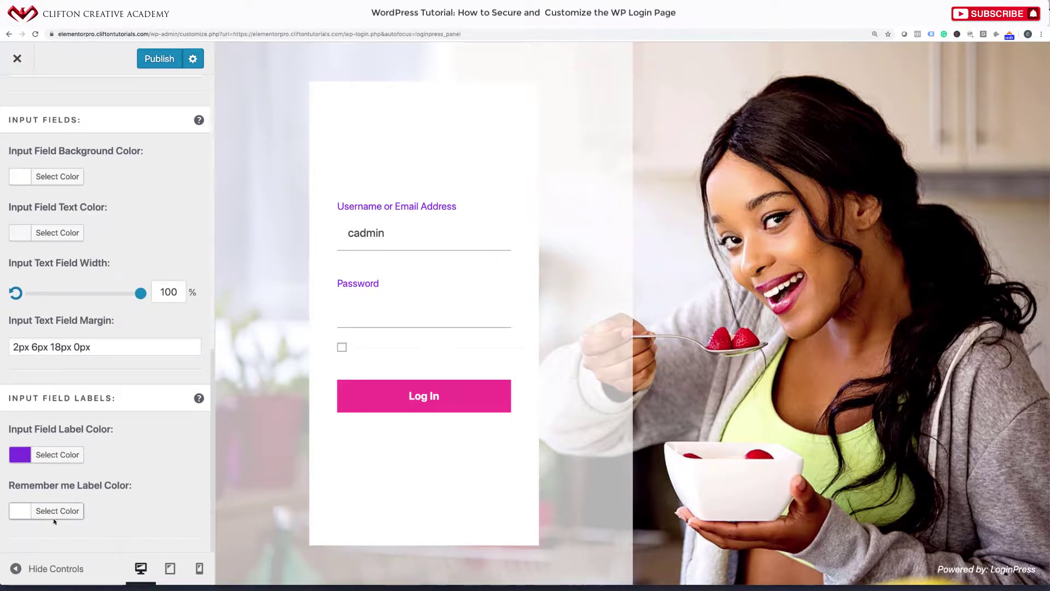
{"action": "left_click", "coordinate": [19, 515]}
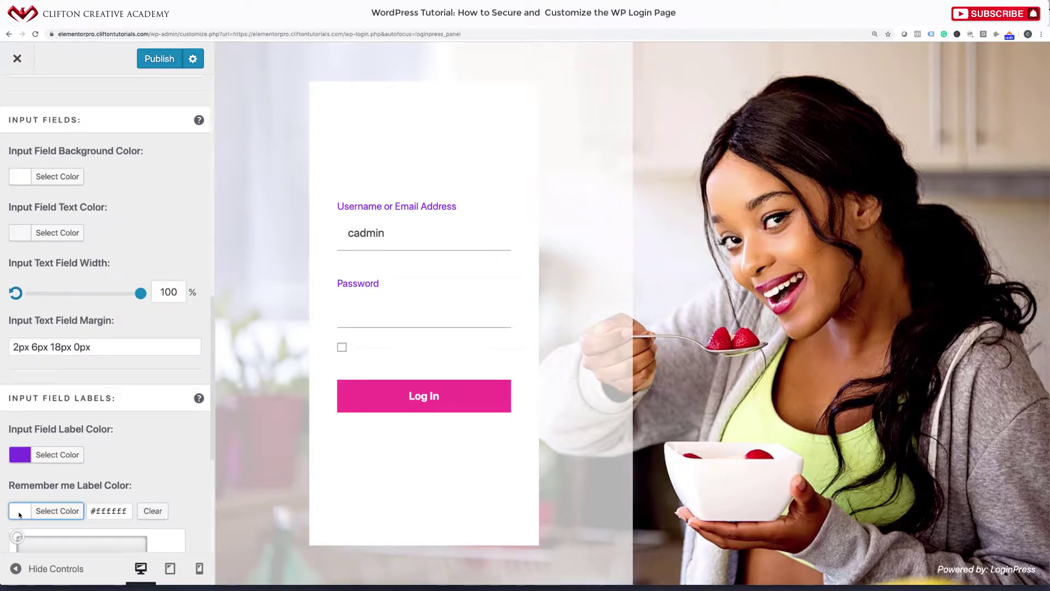
{"action": "scroll", "coordinate": [160, 484], "scroll_direction": "down", "scroll_amount": 5}
{"action": "left_click", "coordinate": [142, 450]}
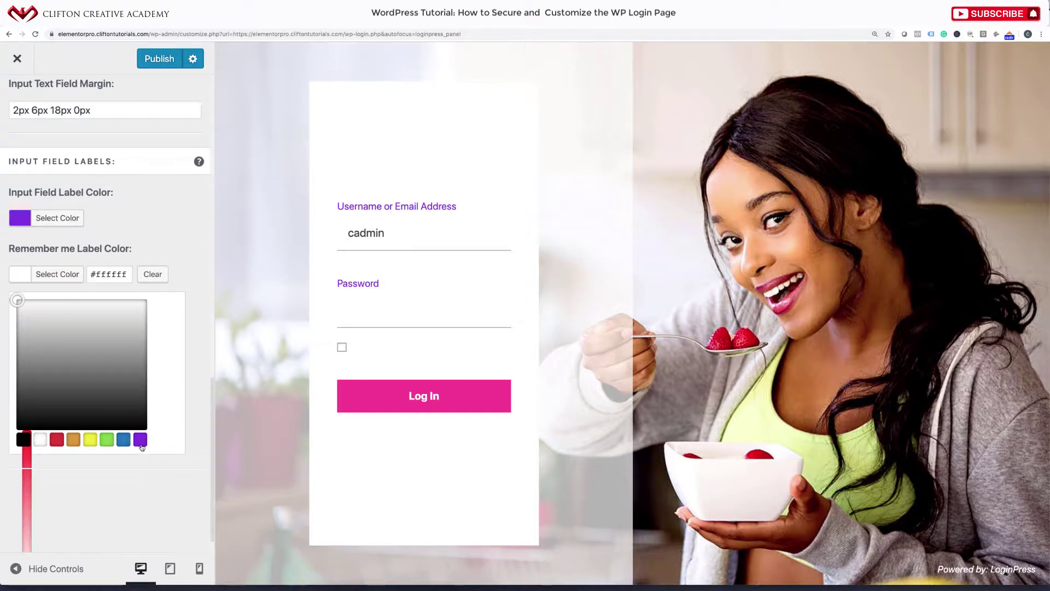
{"action": "left_click", "coordinate": [141, 441]}
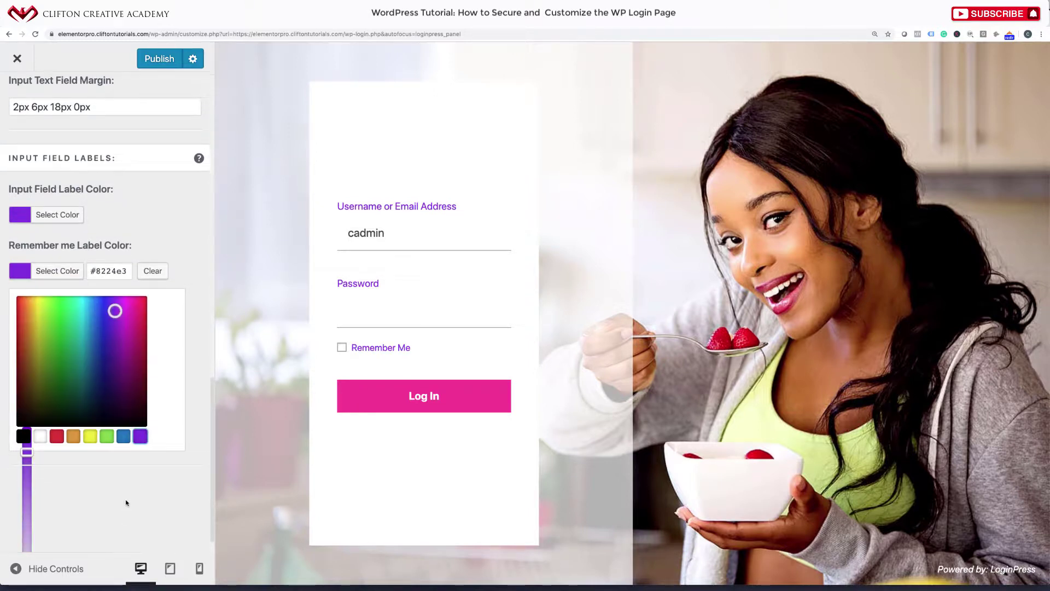
{"action": "scroll", "coordinate": [126, 511], "scroll_direction": "down", "scroll_amount": 1}
{"action": "scroll", "coordinate": [125, 503], "scroll_direction": "up", "scroll_amount": 10}
{"action": "scroll", "coordinate": [126, 499], "scroll_direction": "up", "scroll_amount": 1}
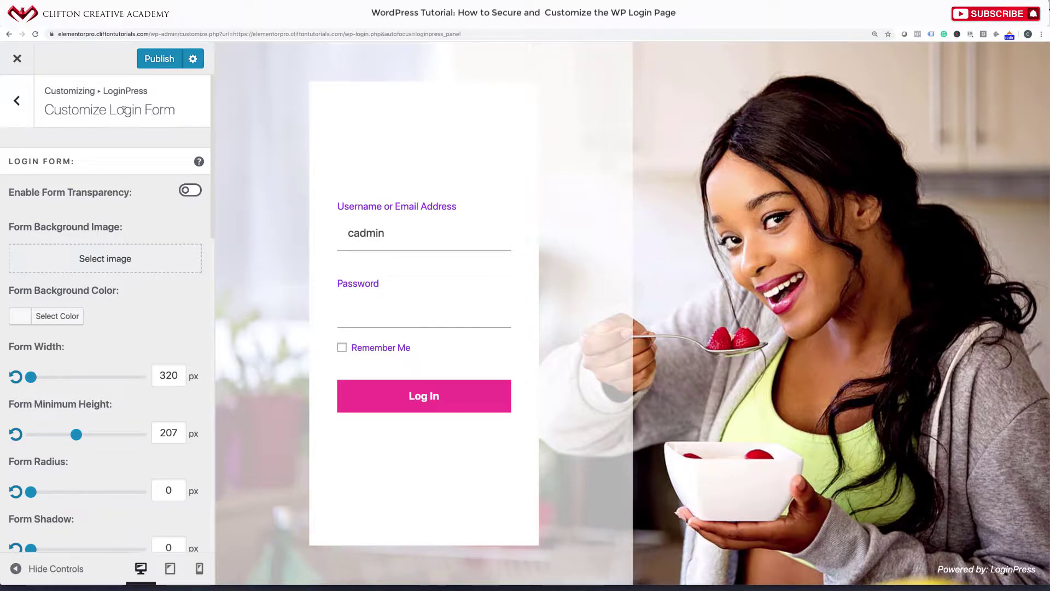
Check the Logo settings, return to the Customize Login Form settings and enable form transparency.
{"action": "left_click", "coordinate": [20, 111]}
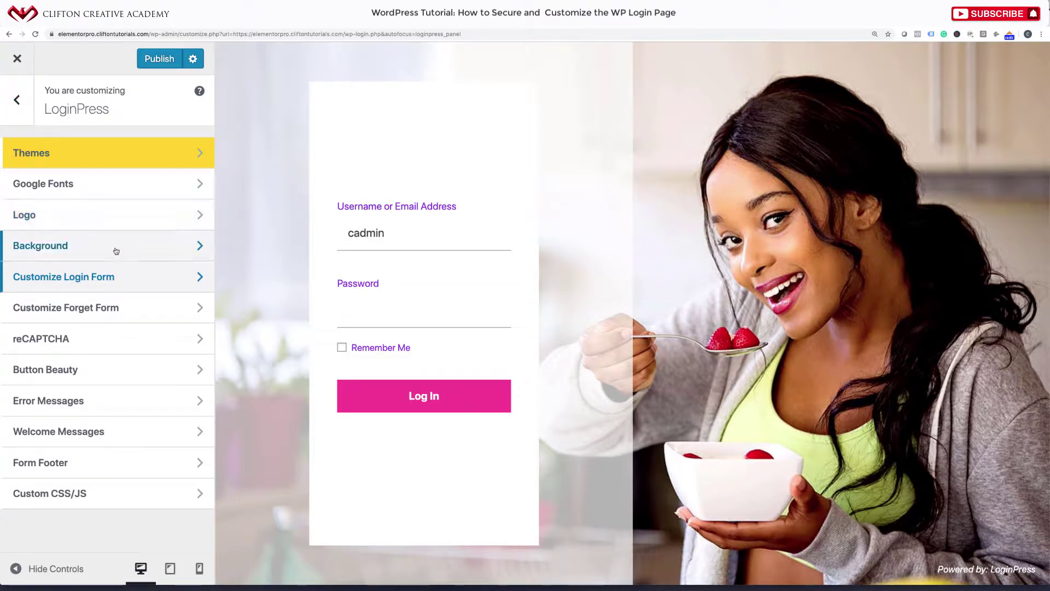
{"action": "left_click", "coordinate": [146, 214]}
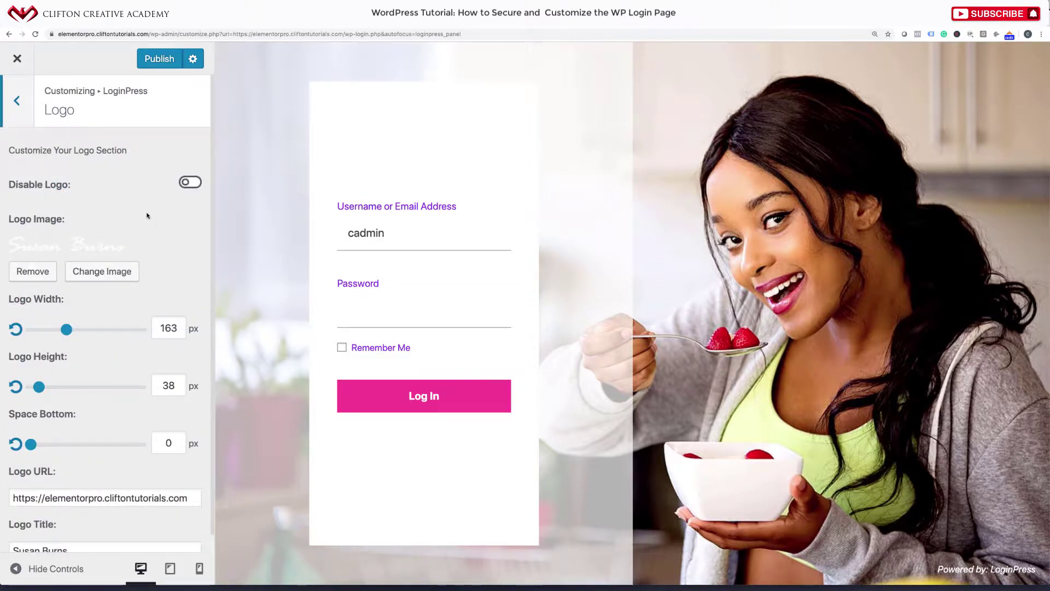
{"action": "left_click", "coordinate": [21, 100]}
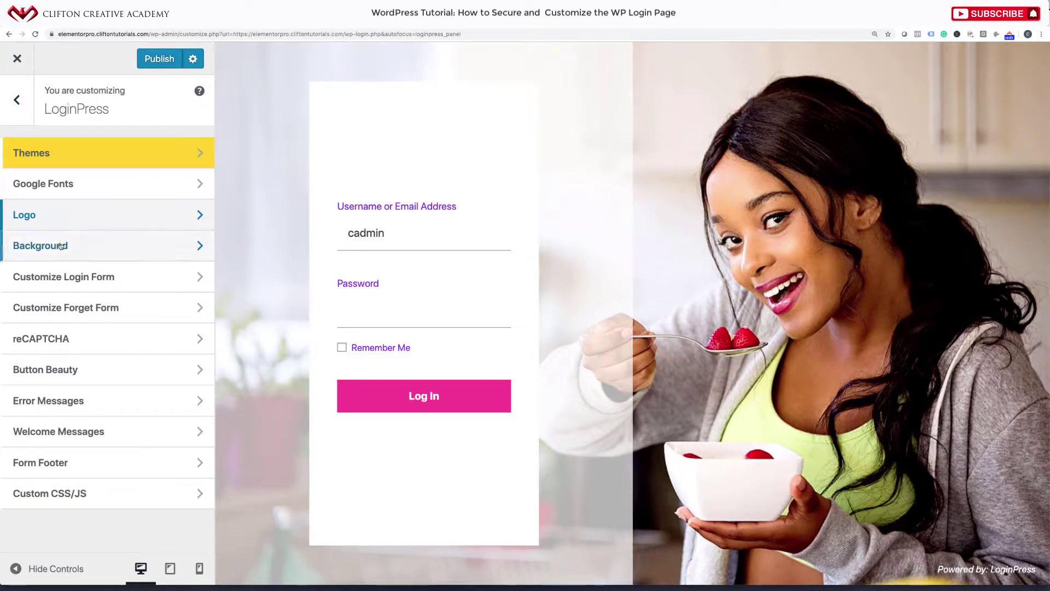
{"action": "left_click", "coordinate": [78, 281]}
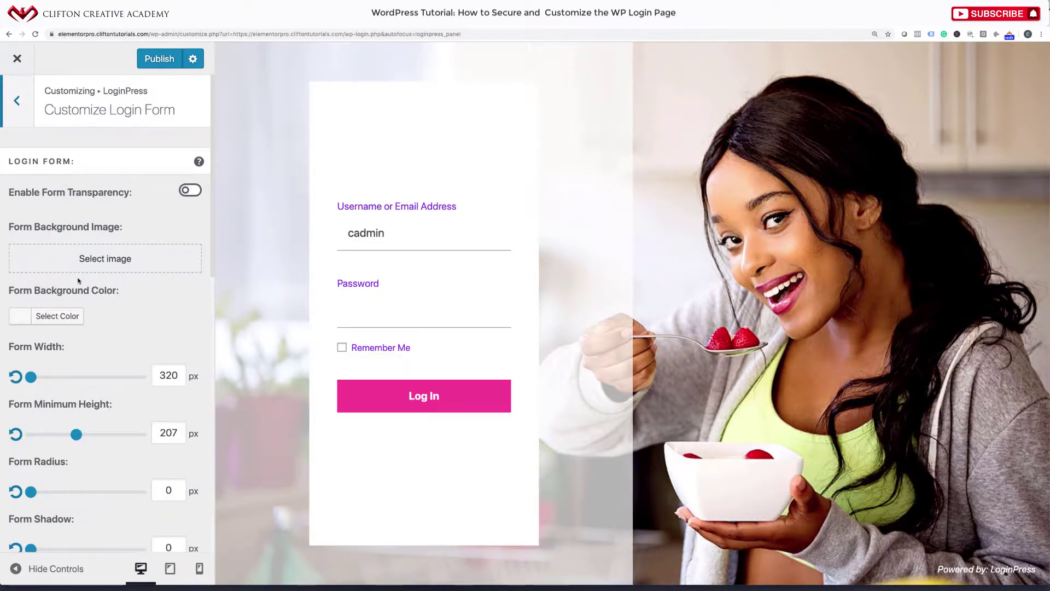
{"action": "left_click", "coordinate": [193, 191]}
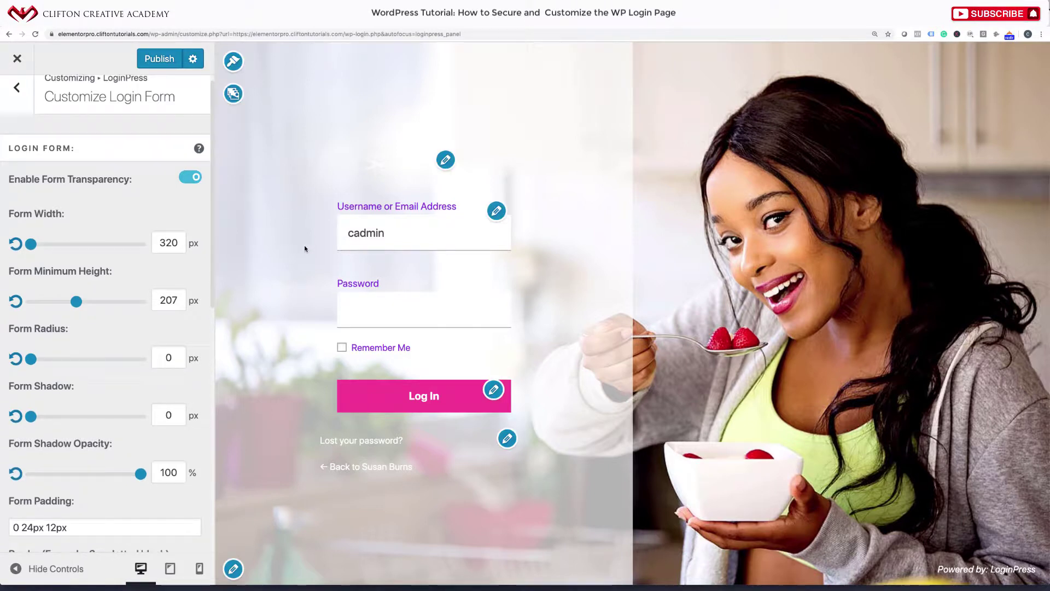
Open the login page's Background settings from the preview.
{"action": "left_click", "coordinate": [234, 94]}
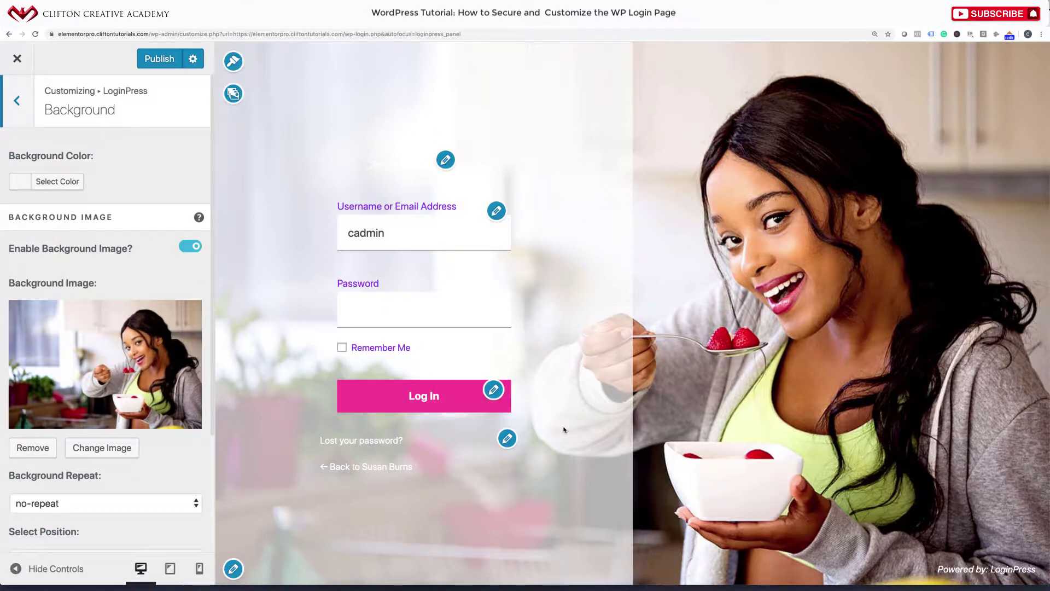
{"action": "right_click", "coordinate": [114, 288]}
{"action": "key", "text": "Escape"}
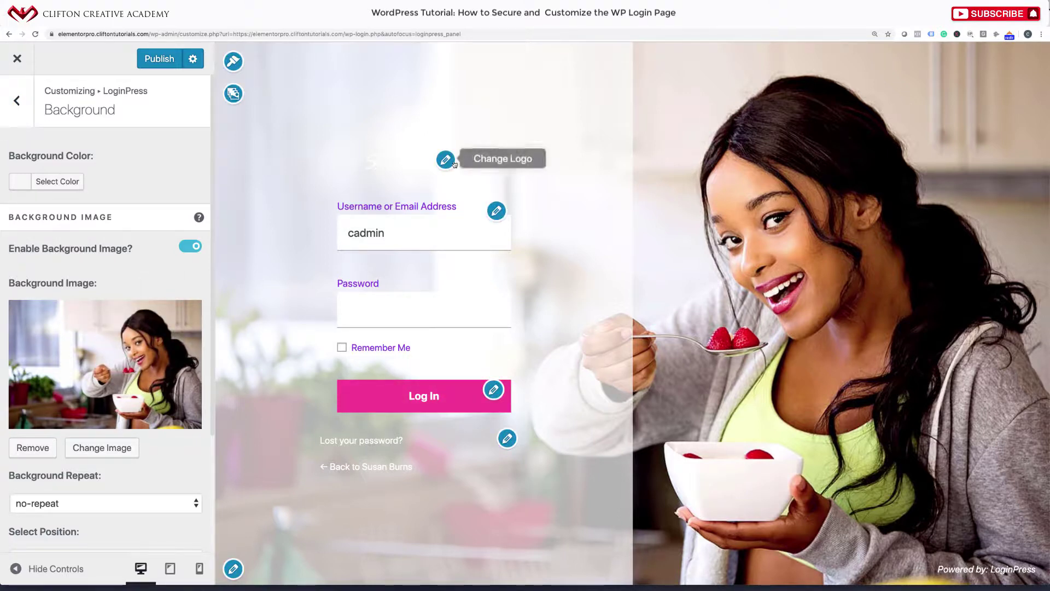
Remove the logo image from the login page and disable the logo.
{"action": "left_click", "coordinate": [446, 161]}
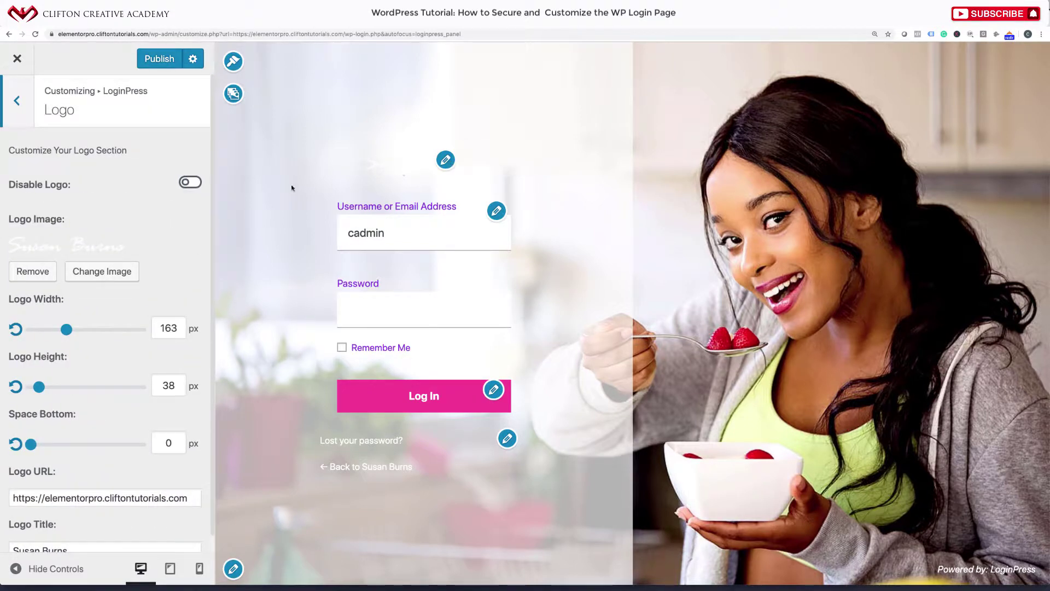
{"action": "left_click", "coordinate": [48, 273]}
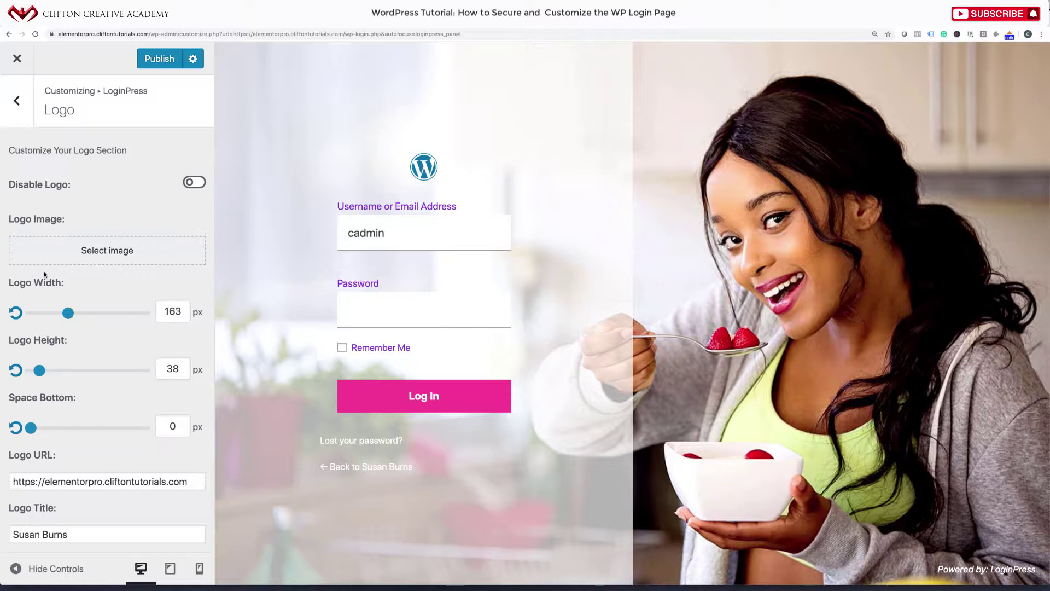
{"action": "left_click", "coordinate": [199, 185]}
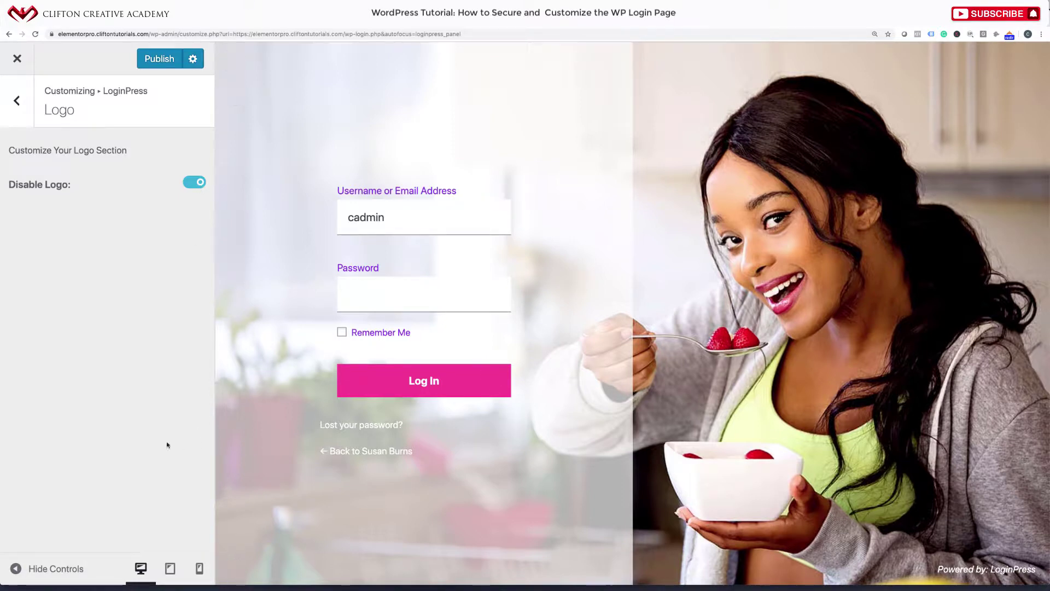
{"action": "left_click", "coordinate": [19, 102]}
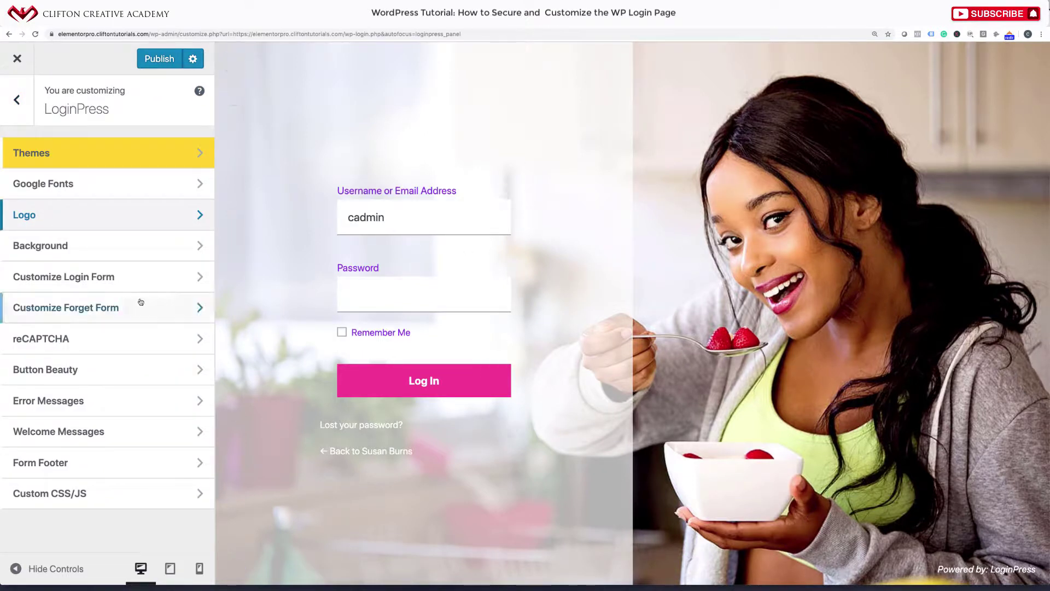
Publish the login page customizations and close the customizer.
{"action": "left_click", "coordinate": [152, 58]}
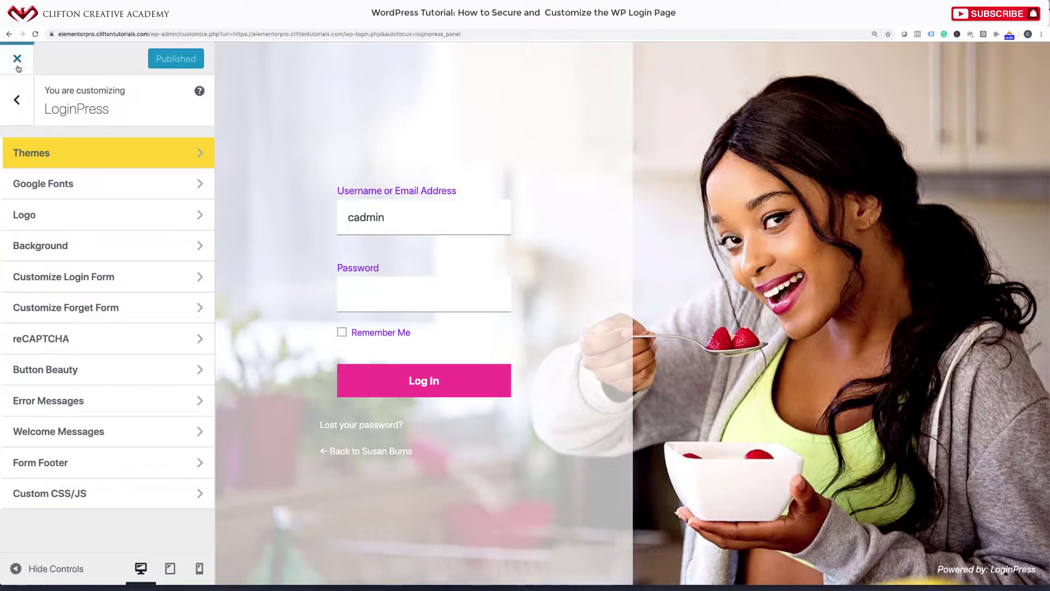
{"action": "left_click", "coordinate": [17, 100]}
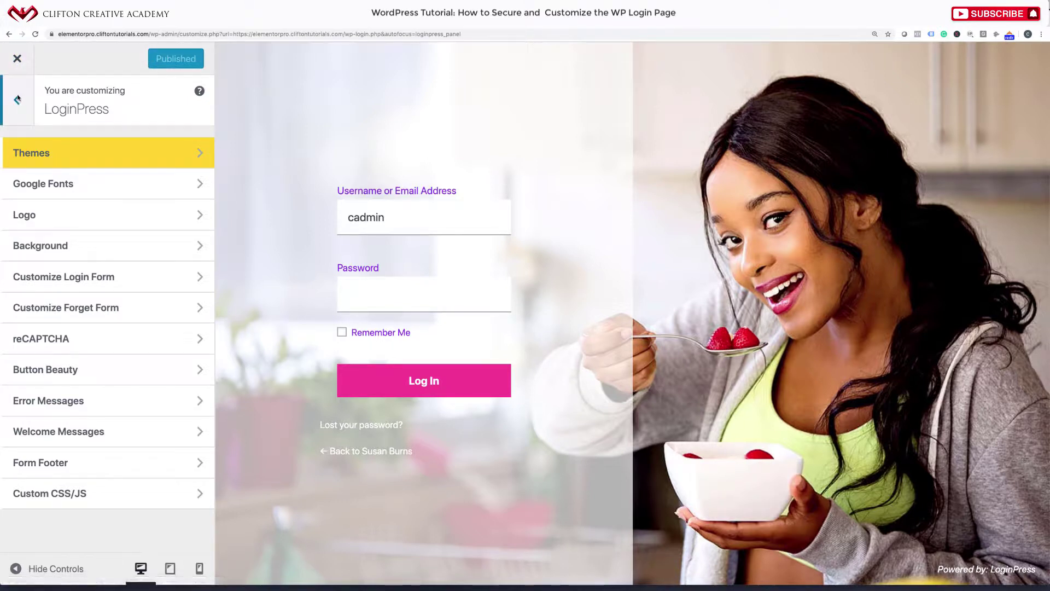
{"action": "left_click", "coordinate": [25, 69]}
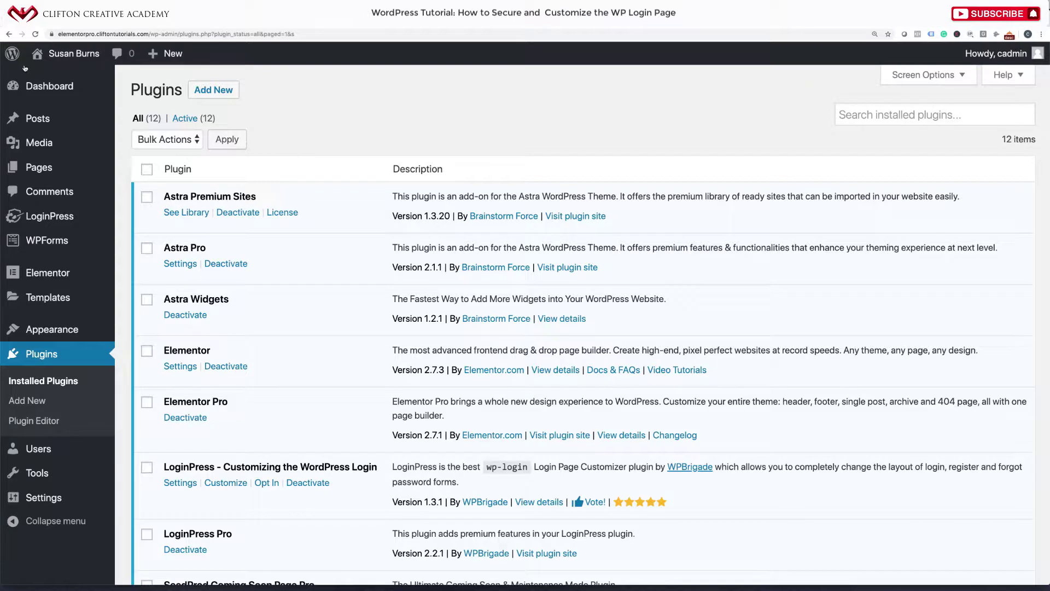
View the LoginPress Settings page and open the plugin's Add-Ons page.
{"action": "mouse_move", "coordinate": [65, 495]}
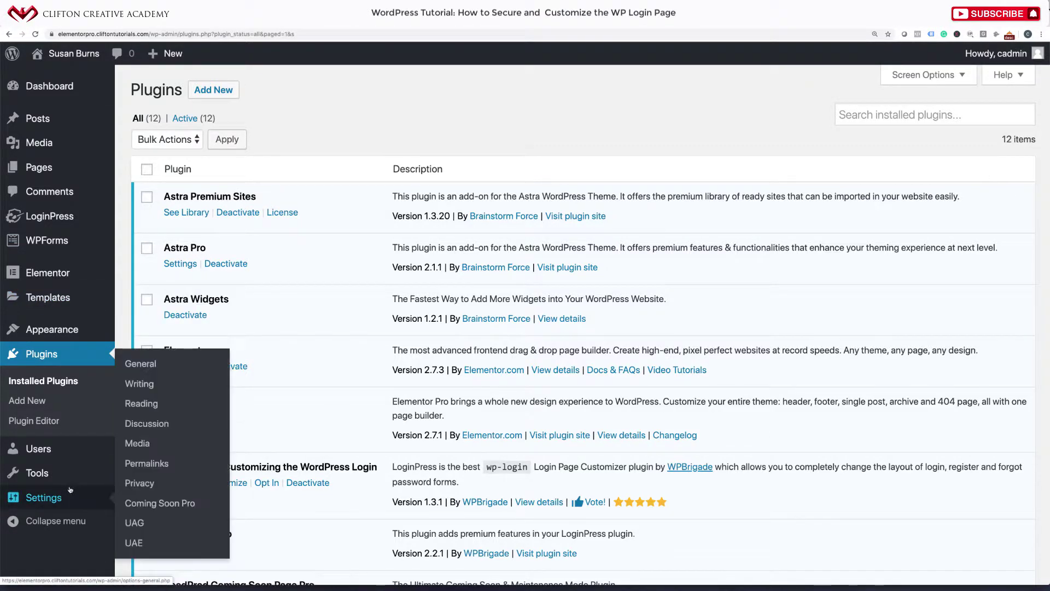
{"action": "scroll", "coordinate": [65, 495], "scroll_direction": "down", "scroll_amount": 1}
{"action": "mouse_move", "coordinate": [83, 214]}
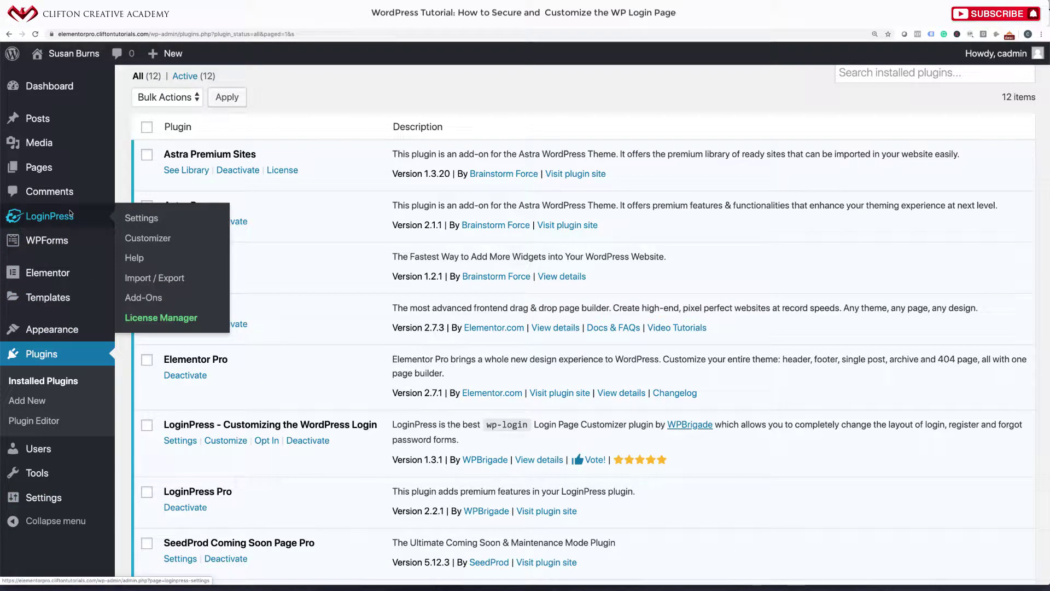
{"action": "left_click", "coordinate": [142, 219]}
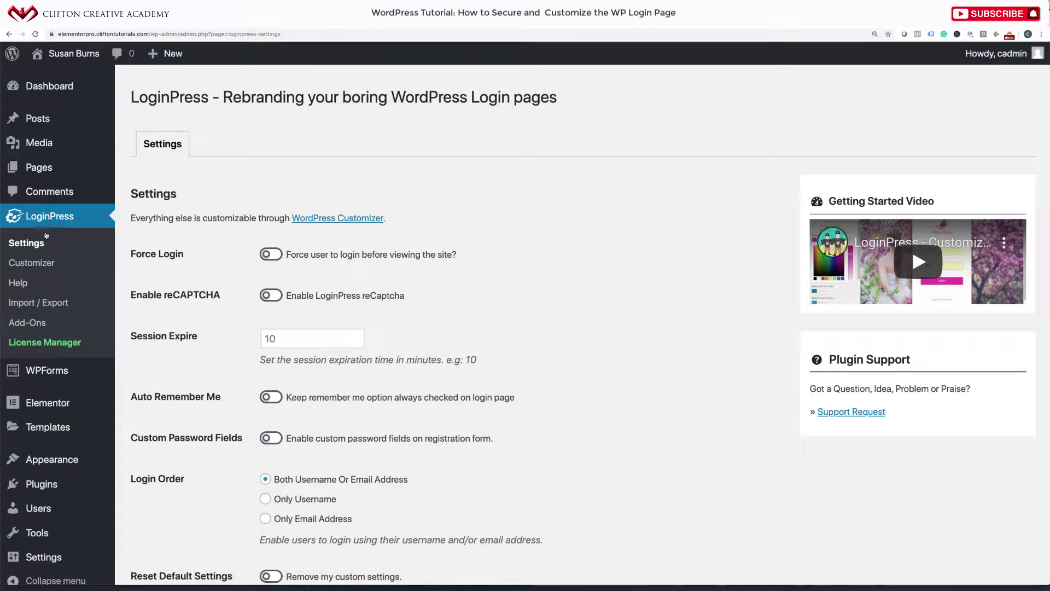
{"action": "left_click", "coordinate": [27, 323]}
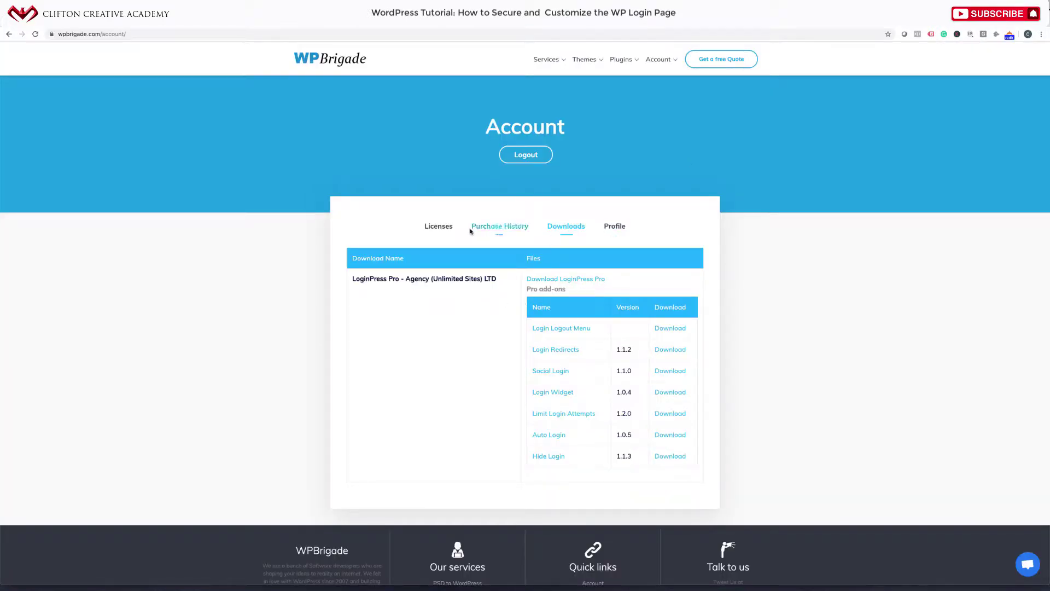
Activate LoginPress in its License Manager with the license key from the WPBrigade account, and reopen the Add-Ons page.
{"action": "left_click", "coordinate": [440, 226]}
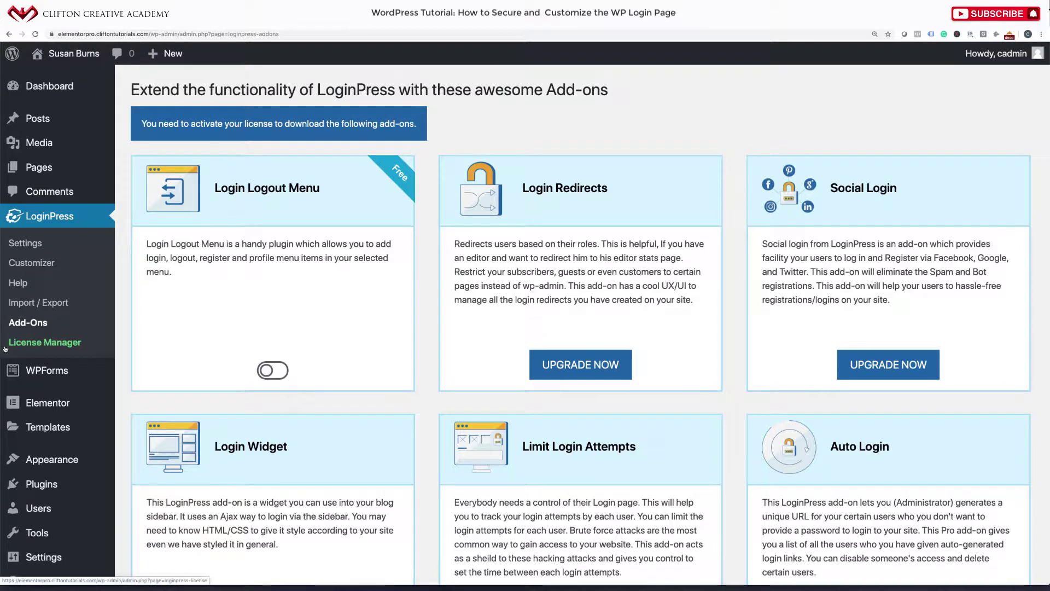
{"action": "left_click", "coordinate": [24, 343]}
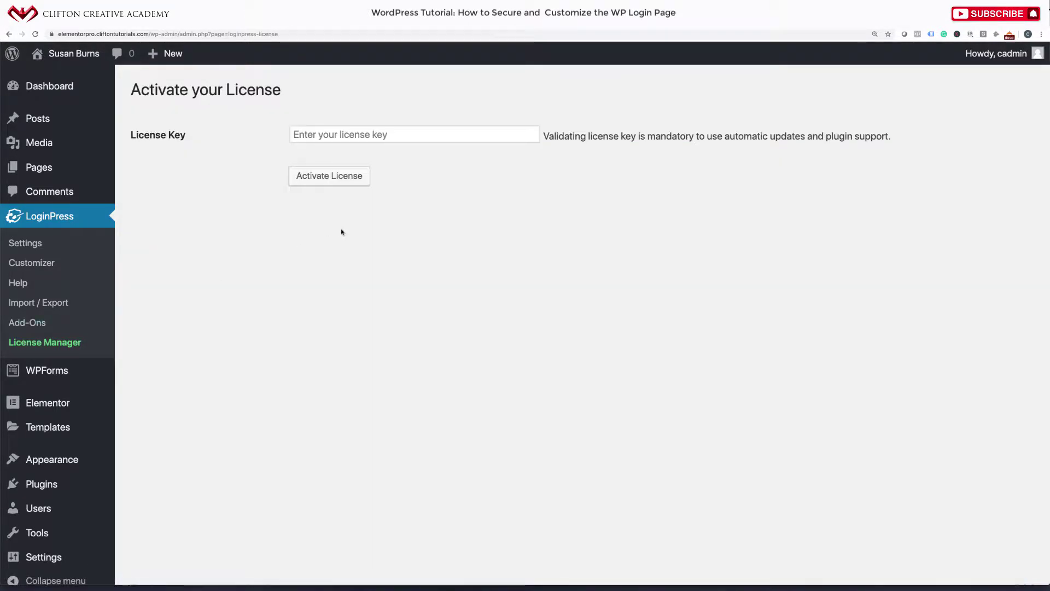
{"action": "left_click", "coordinate": [417, 138]}
{"action": "left_click", "coordinate": [345, 155]}
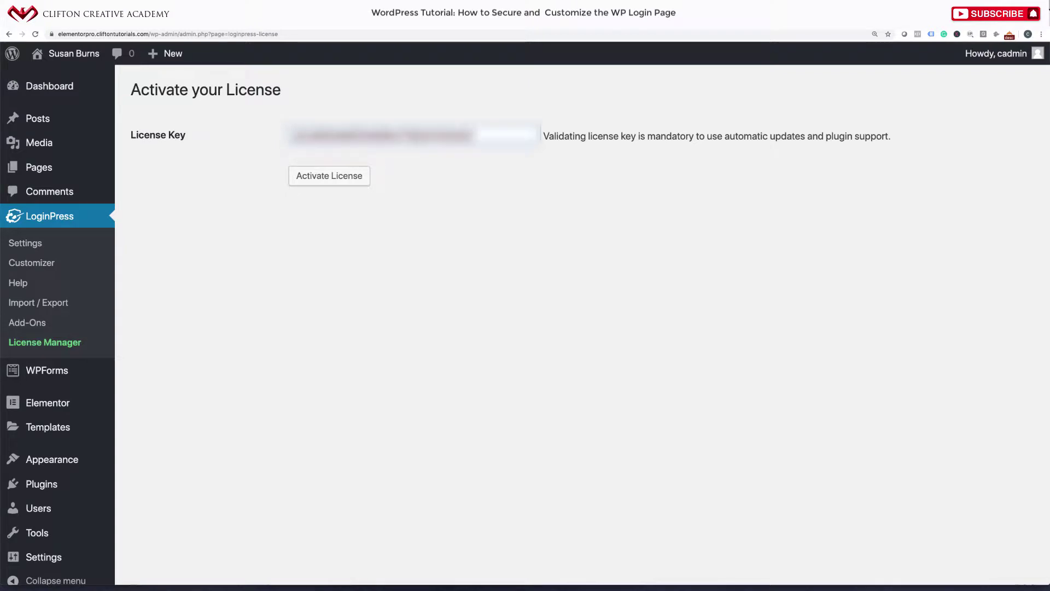
{"action": "left_click", "coordinate": [334, 179]}
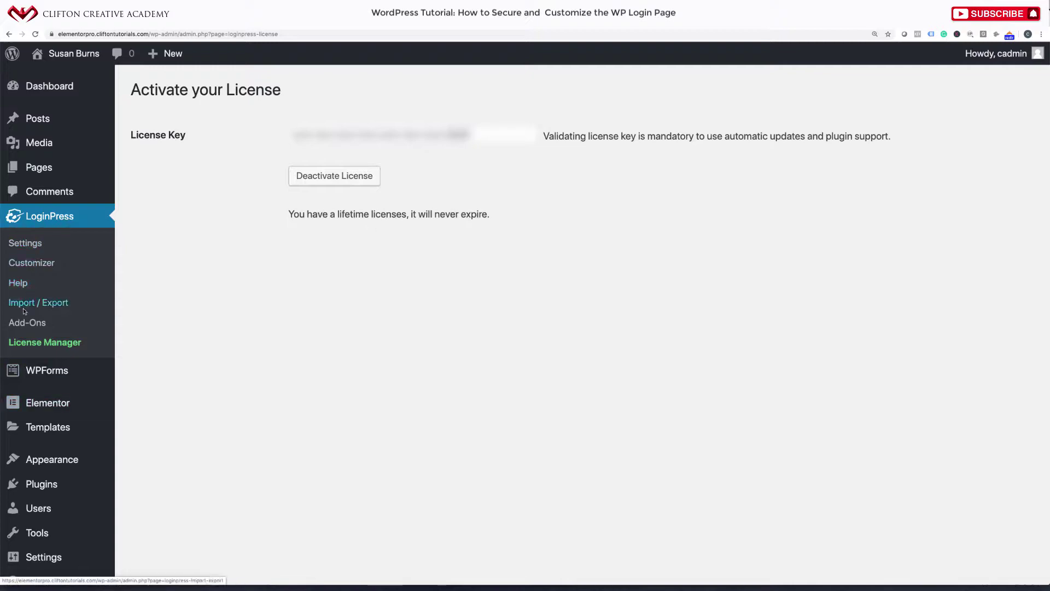
{"action": "left_click", "coordinate": [23, 325]}
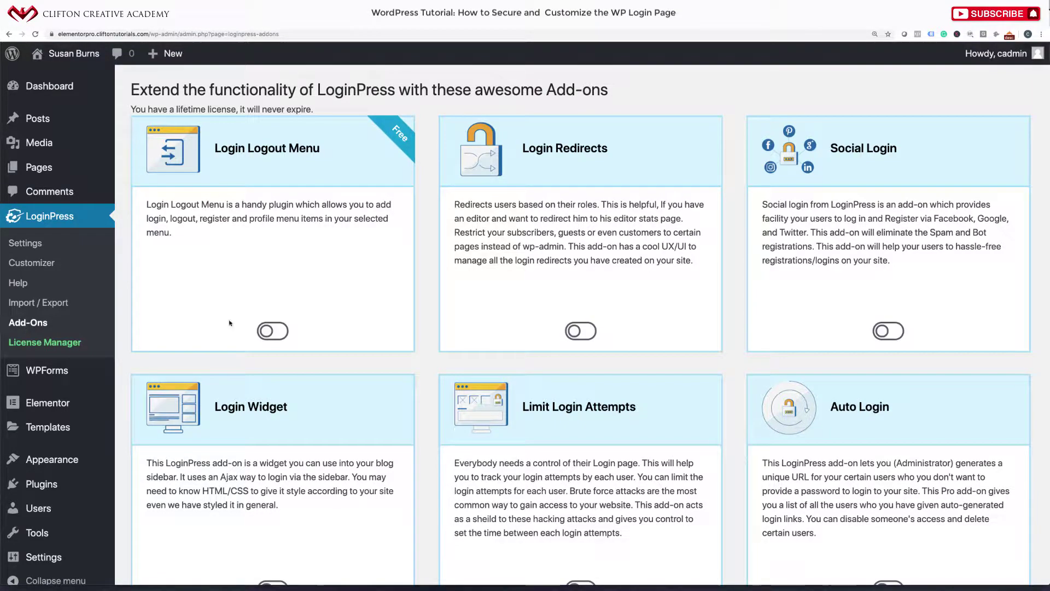
Review the available LoginPress add-ons, including Hide Login.
{"action": "scroll", "coordinate": [422, 339], "scroll_direction": "down", "scroll_amount": 6}
{"action": "scroll", "coordinate": [422, 344], "scroll_direction": "up", "scroll_amount": 7}
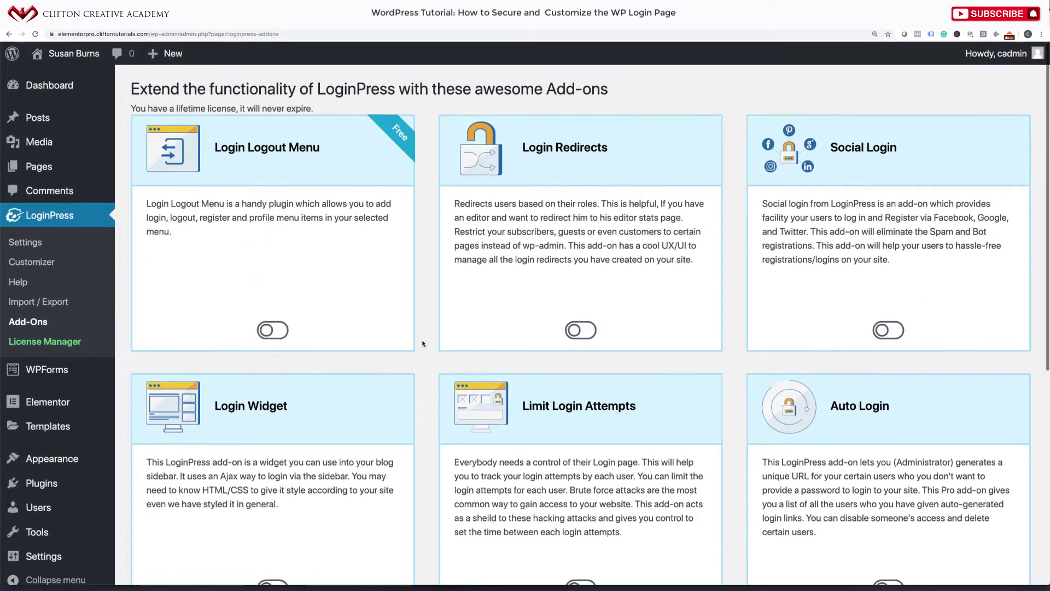
{"action": "scroll", "coordinate": [422, 344], "scroll_direction": "down", "scroll_amount": 5}
{"action": "scroll", "coordinate": [423, 343], "scroll_direction": "down", "scroll_amount": 3}
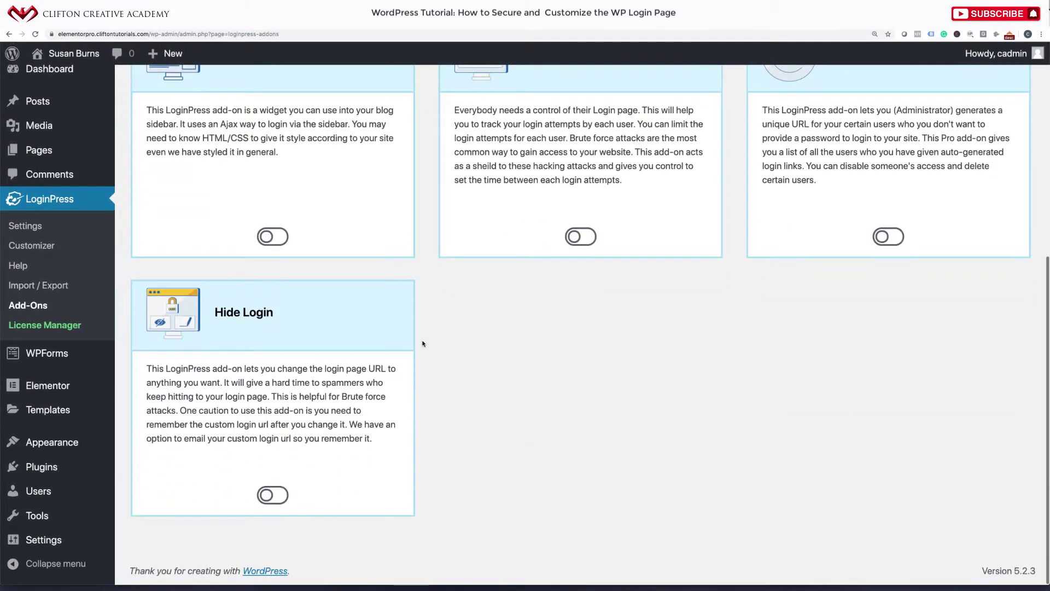
{"action": "scroll", "coordinate": [422, 344], "scroll_direction": "up", "scroll_amount": 7}
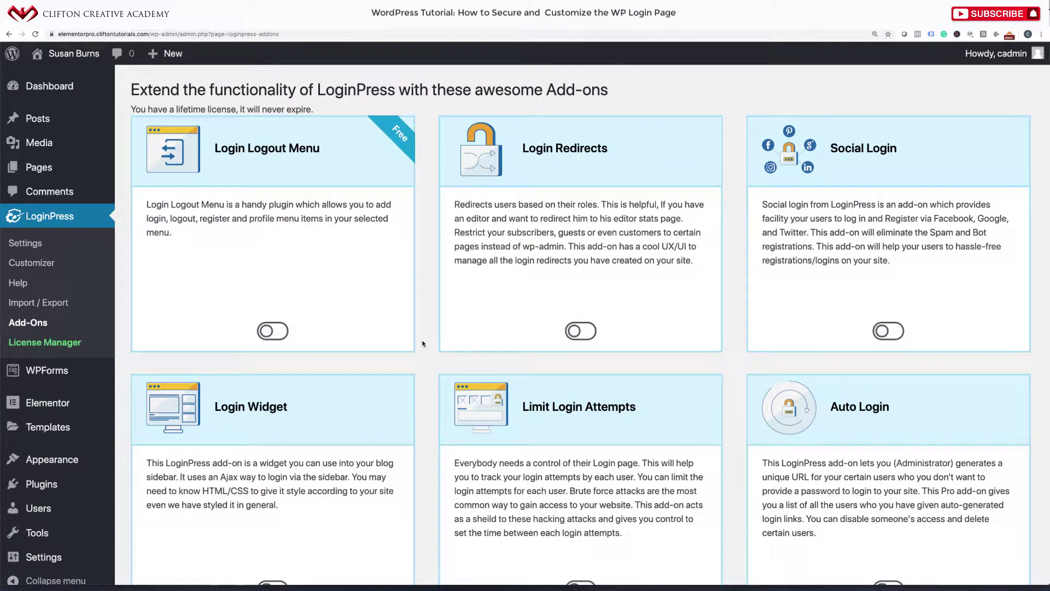
{"action": "scroll", "coordinate": [422, 344], "scroll_direction": "down", "scroll_amount": 5}
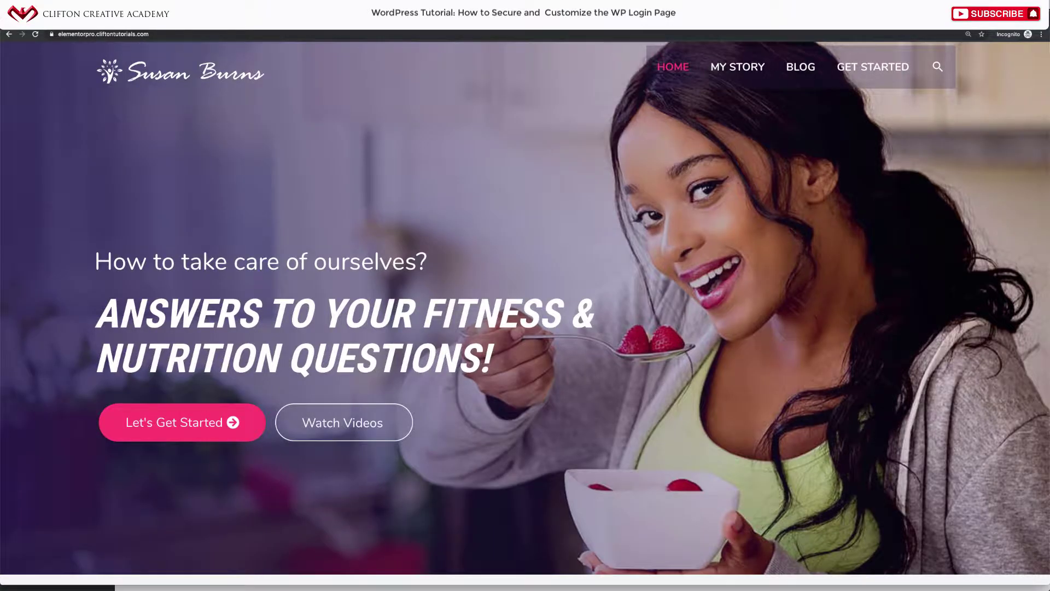
In the incognito window, visit the site's login page through the /login and /wp-admin addresses.
{"action": "left_click", "coordinate": [204, 34]}
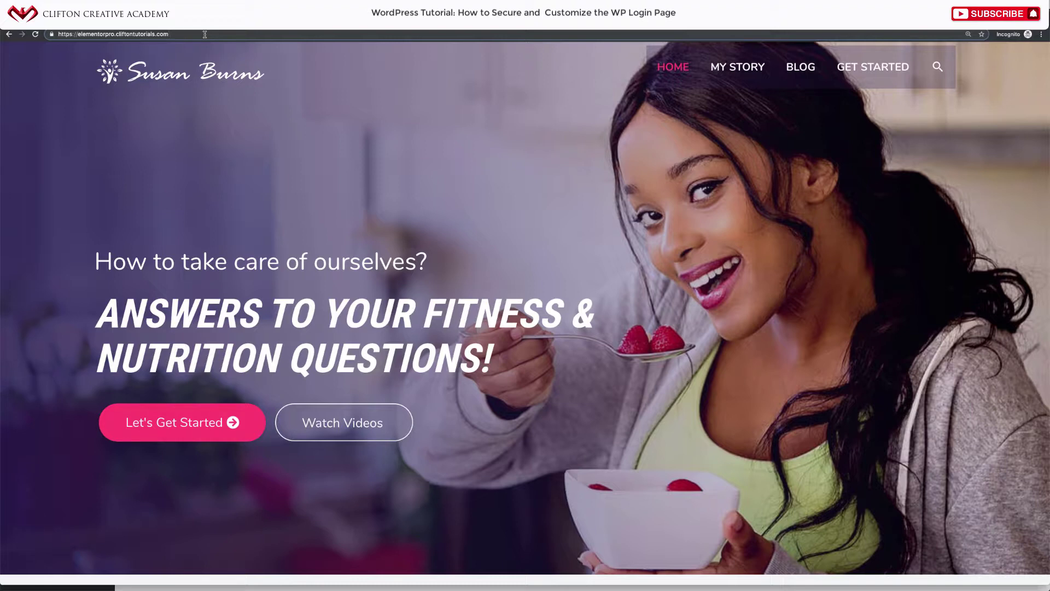
{"action": "type", "text": "/"}
{"action": "type", "text": "login"}
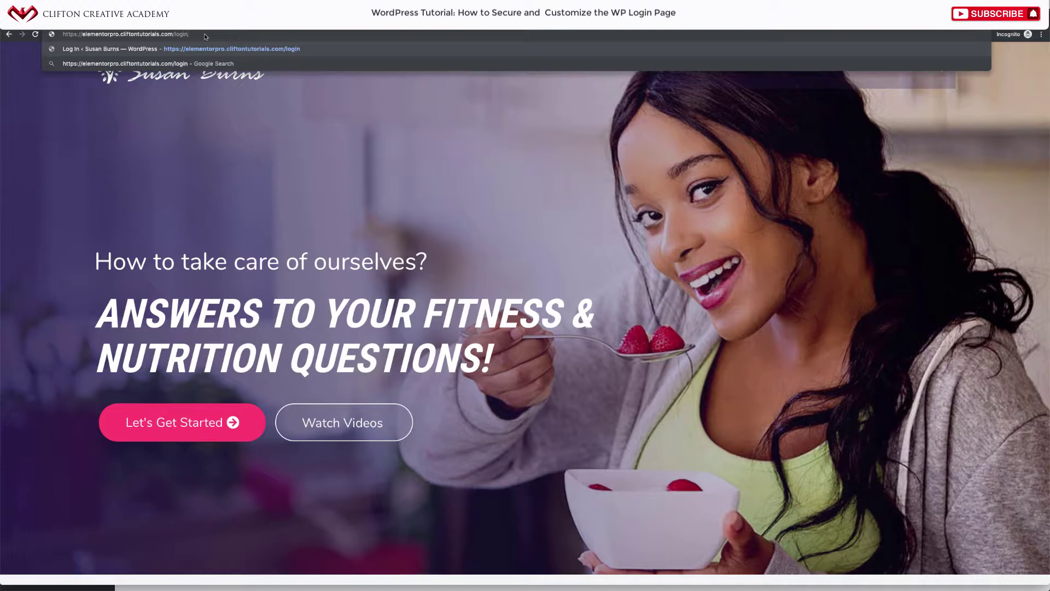
{"action": "key", "text": "Return"}
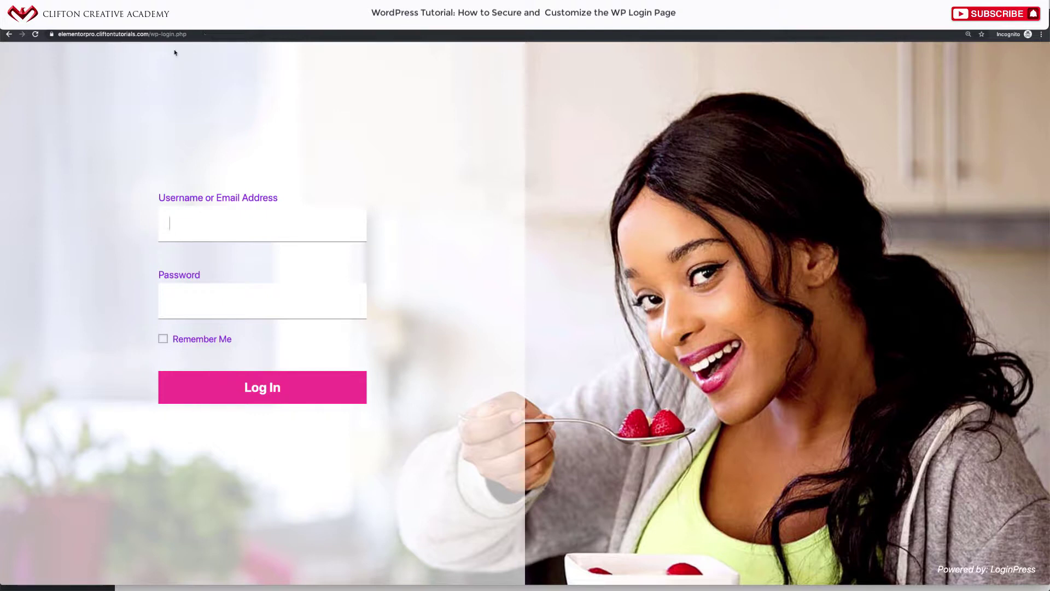
{"action": "left_click", "coordinate": [152, 34]}
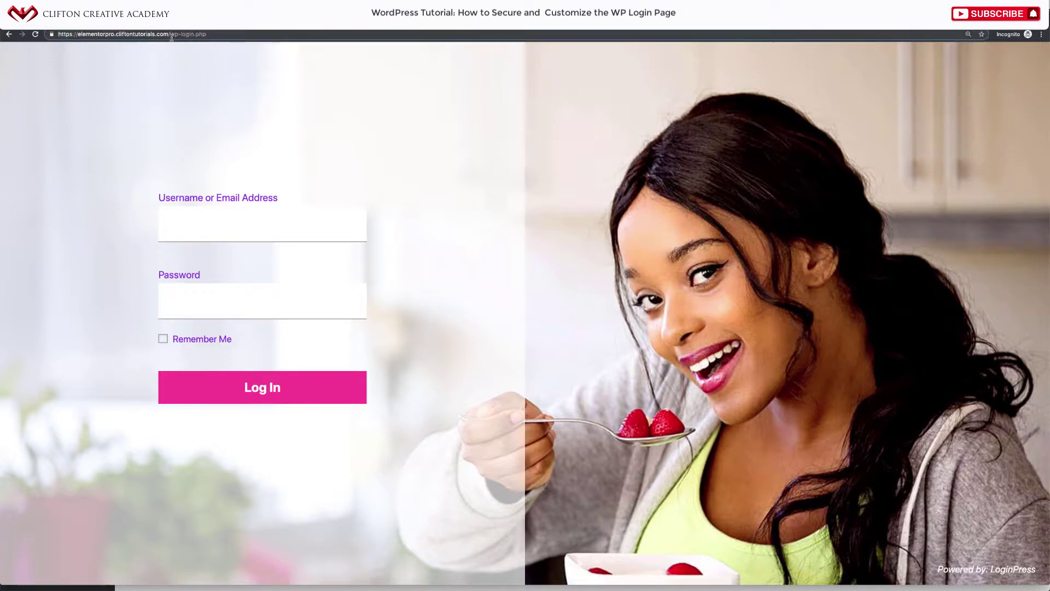
{"action": "left_click_drag", "start_coordinate": [170, 34], "coordinate": [248, 37]}
{"action": "type", "text": "wp-admin"}
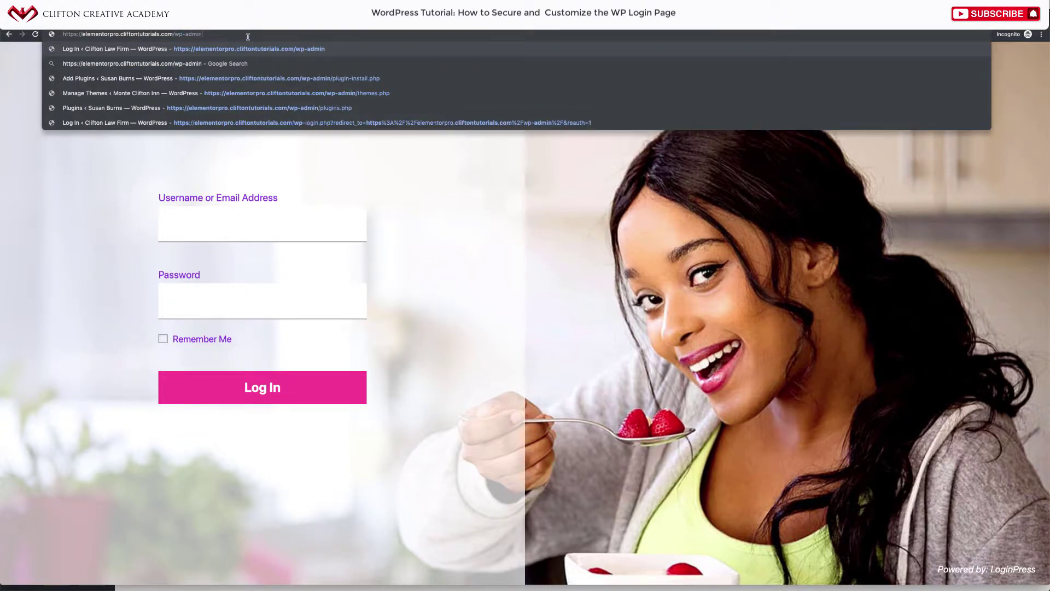
{"action": "key", "text": "Return"}
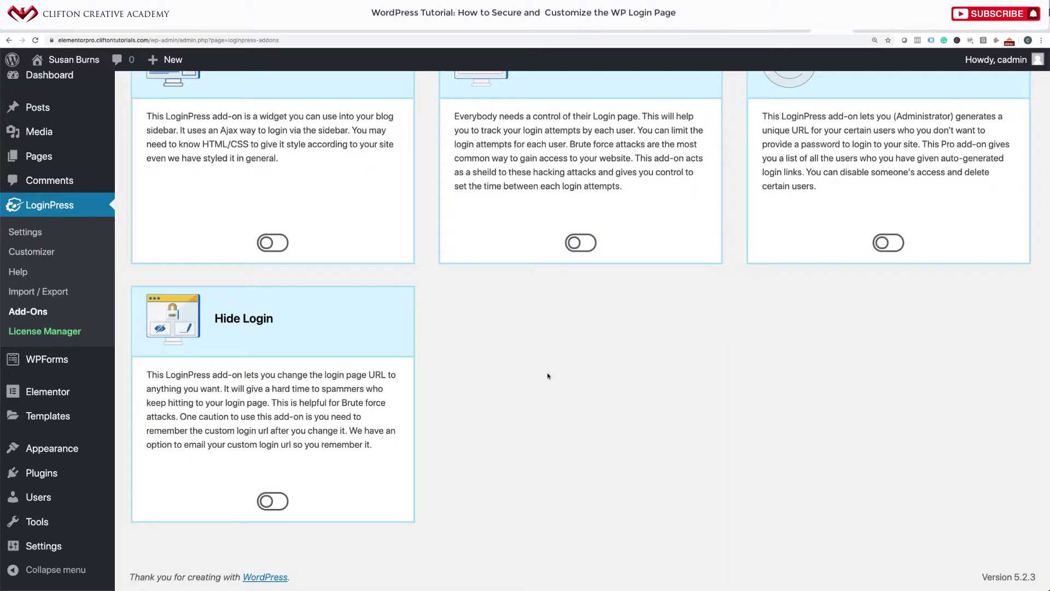
Return to the admin window, enable the Hide Login add-on and open its options in the LoginPress settings.
{"action": "left_click", "coordinate": [283, 502]}
{"action": "scroll", "coordinate": [609, 443], "scroll_direction": "up", "scroll_amount": 1}
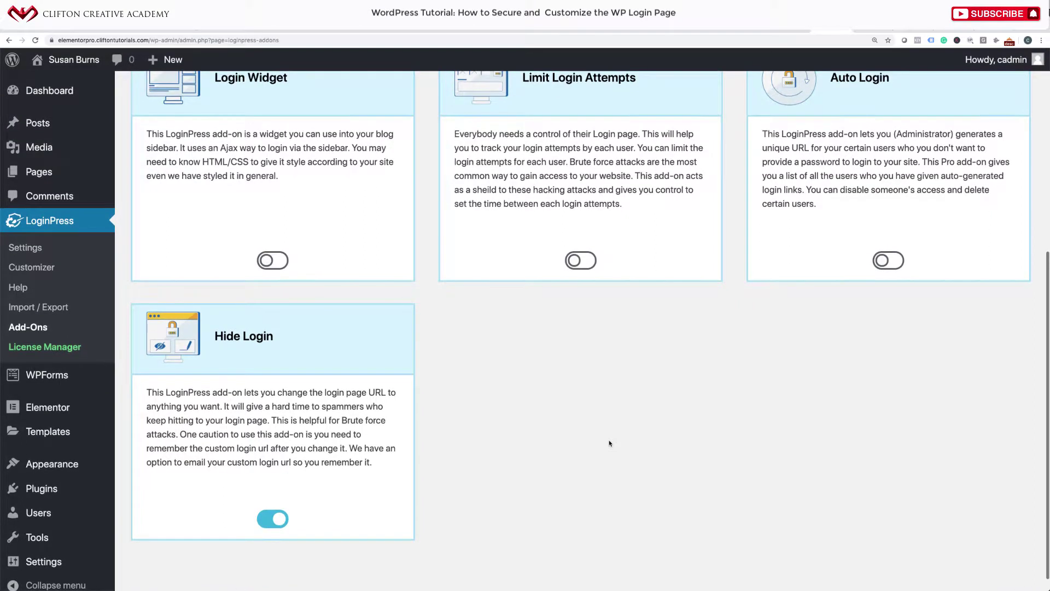
{"action": "scroll", "coordinate": [610, 443], "scroll_direction": "down", "scroll_amount": 1}
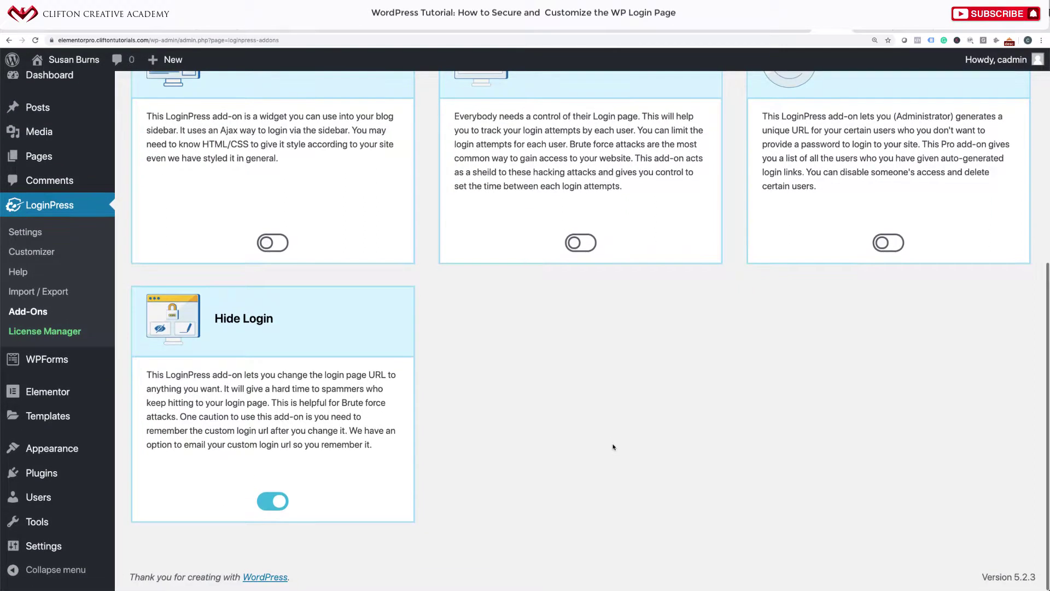
{"action": "left_click", "coordinate": [25, 232]}
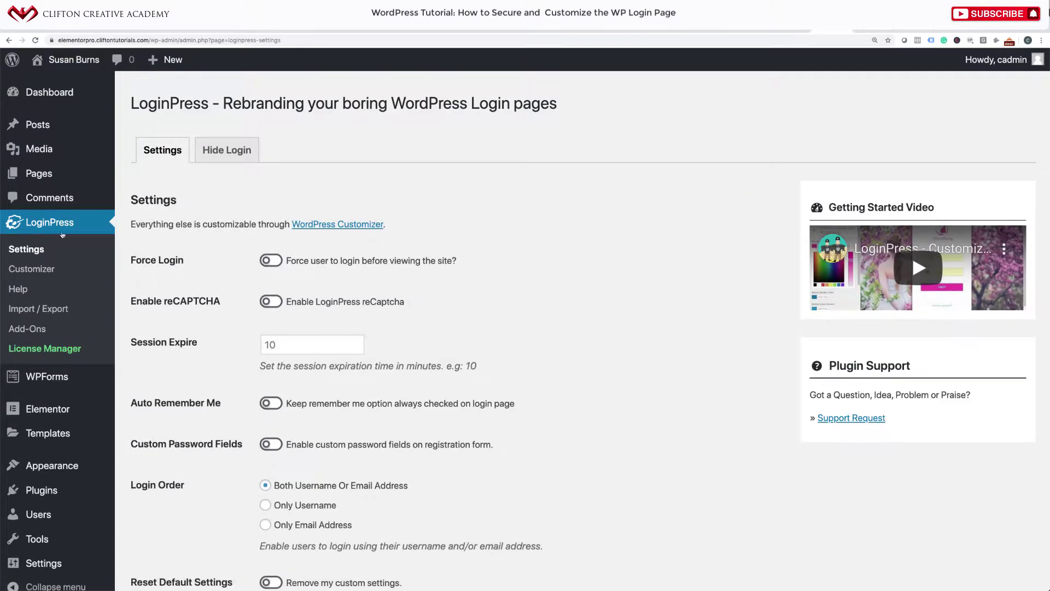
{"action": "left_click", "coordinate": [239, 156]}
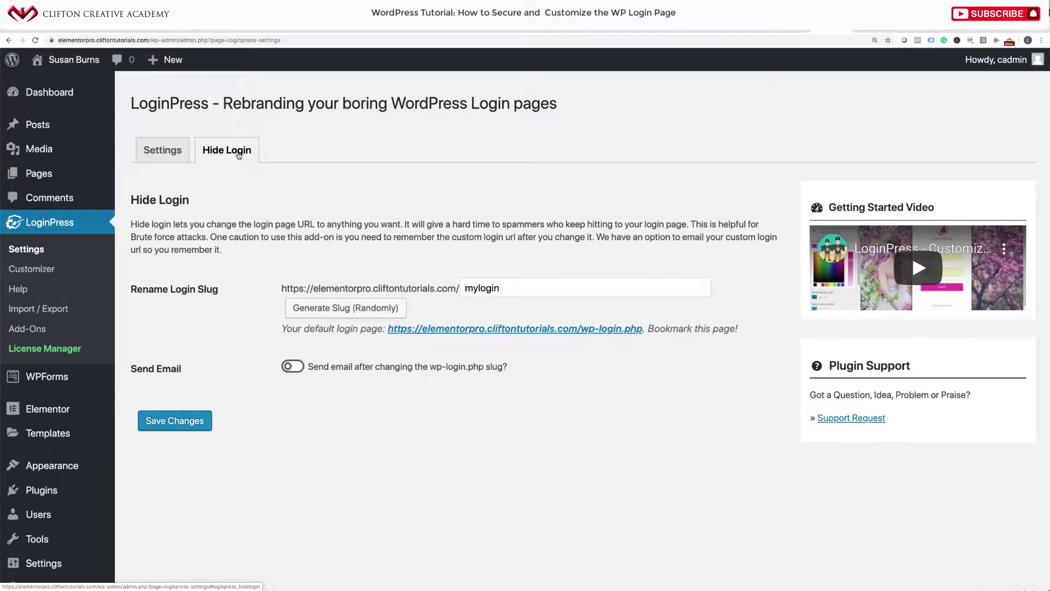
Try backendentry as the renamed login slug, and replace it with a randomly generated slug.
{"action": "left_click", "coordinate": [531, 290]}
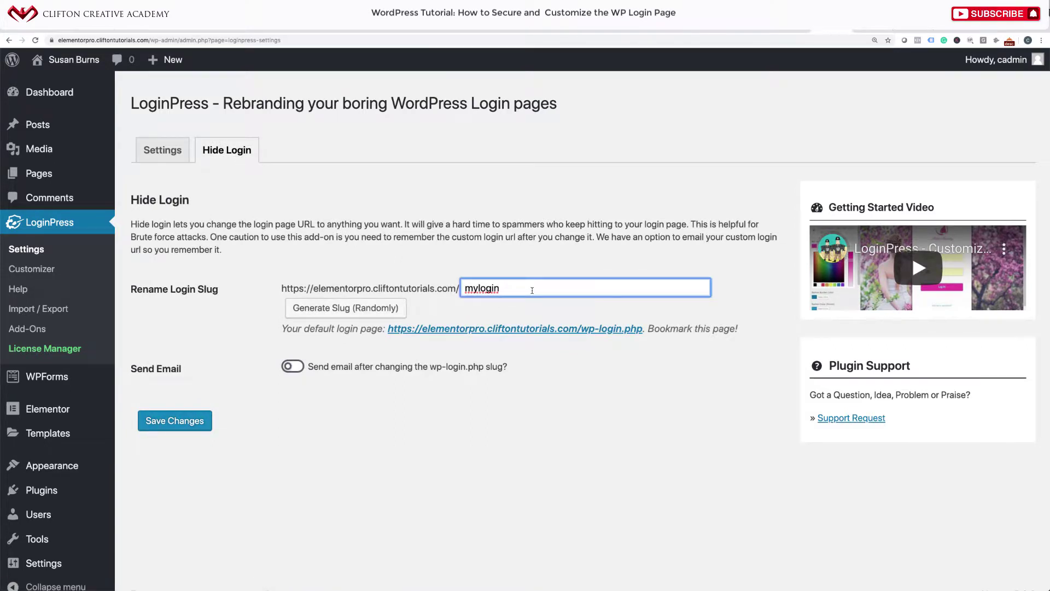
{"action": "key", "text": "super+a"}
{"action": "left_click", "coordinate": [510, 289]}
{"action": "double_click", "coordinate": [511, 289]}
{"action": "type", "text": "person"}
{"action": "key", "text": "BackSpace"}
{"action": "key", "text": "BackSpace"}
{"action": "key", "text": "BackSpace"}
{"action": "key", "text": "BackSpace"}
{"action": "key", "text": "BackSpace"}
{"action": "key", "text": "BackSpace"}
{"action": "type", "text": "backendentry"}
{"action": "double_click", "coordinate": [539, 286]}
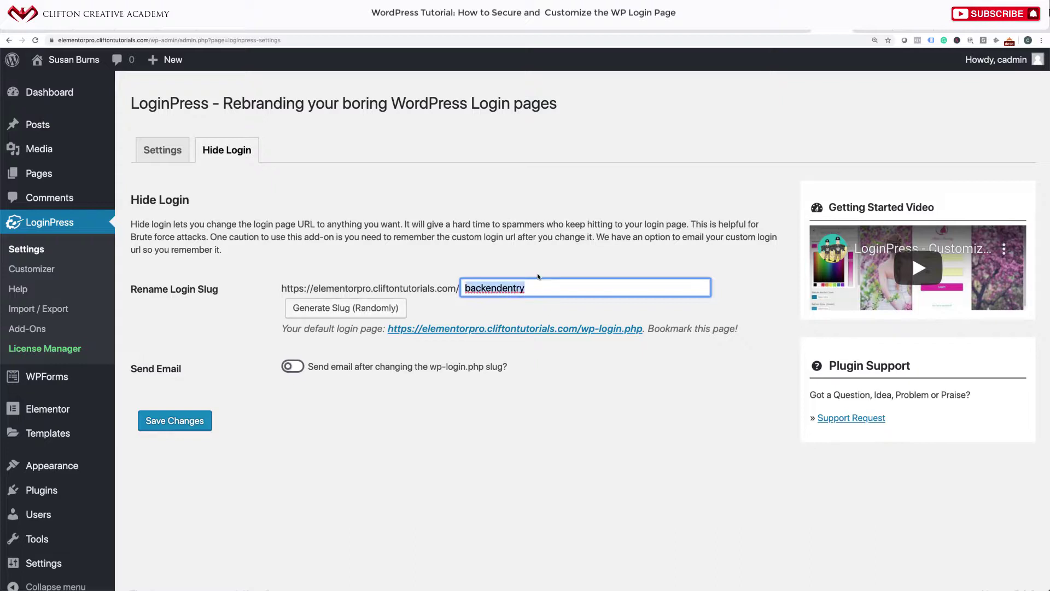
{"action": "key", "text": "BackSpace"}
{"action": "left_click", "coordinate": [341, 310]}
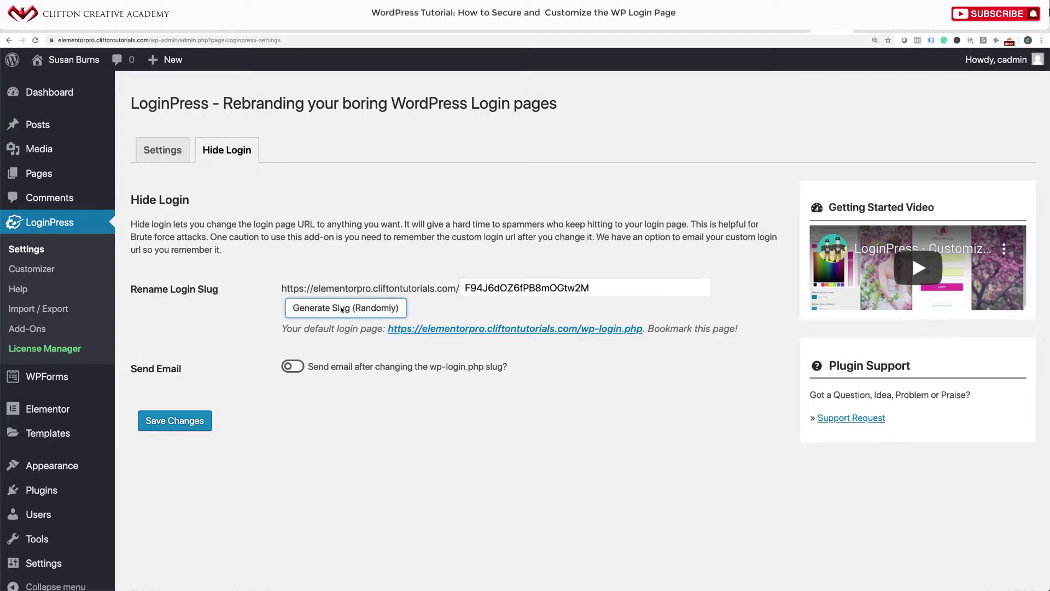
Set the renamed login slug to backendentry and save the Hide Login changes.
{"action": "double_click", "coordinate": [615, 286]}
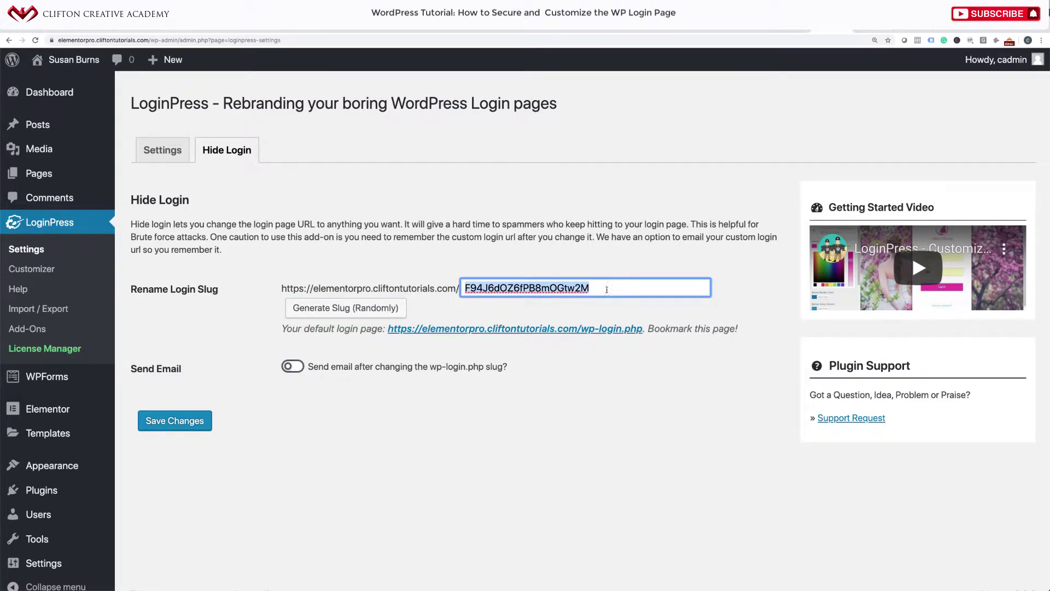
{"action": "type", "text": "bende"}
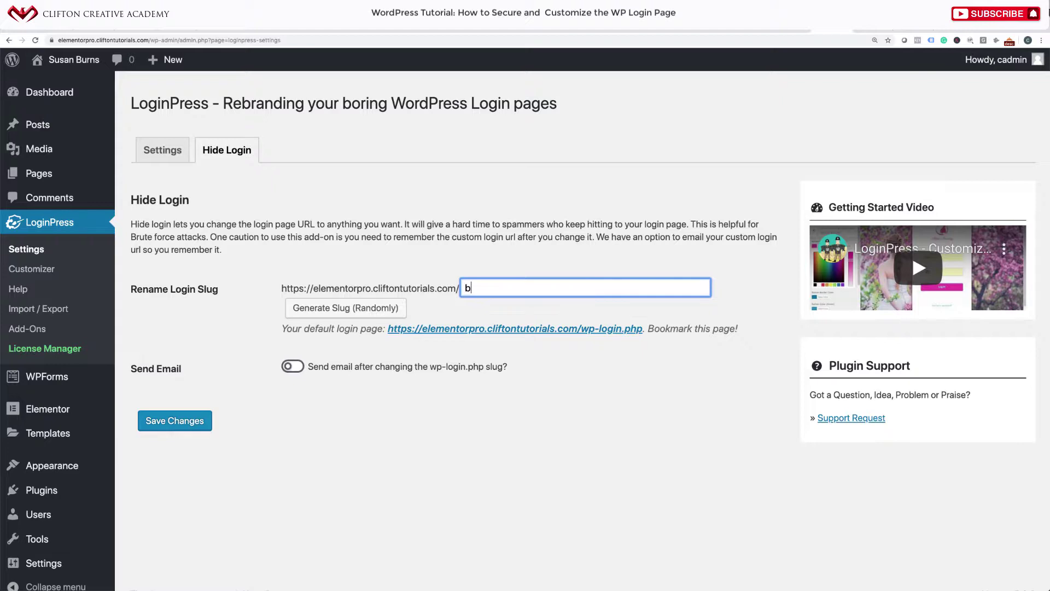
{"action": "key", "text": "BackSpace"}
{"action": "key", "text": "BackSpace"}
{"action": "key", "text": "BackSpace"}
{"action": "key", "text": "BackSpace"}
{"action": "type", "text": "ak"}
{"action": "key", "text": "BackSpace"}
{"action": "type", "text": "ckendentry"}
{"action": "left_click", "coordinate": [185, 424]}
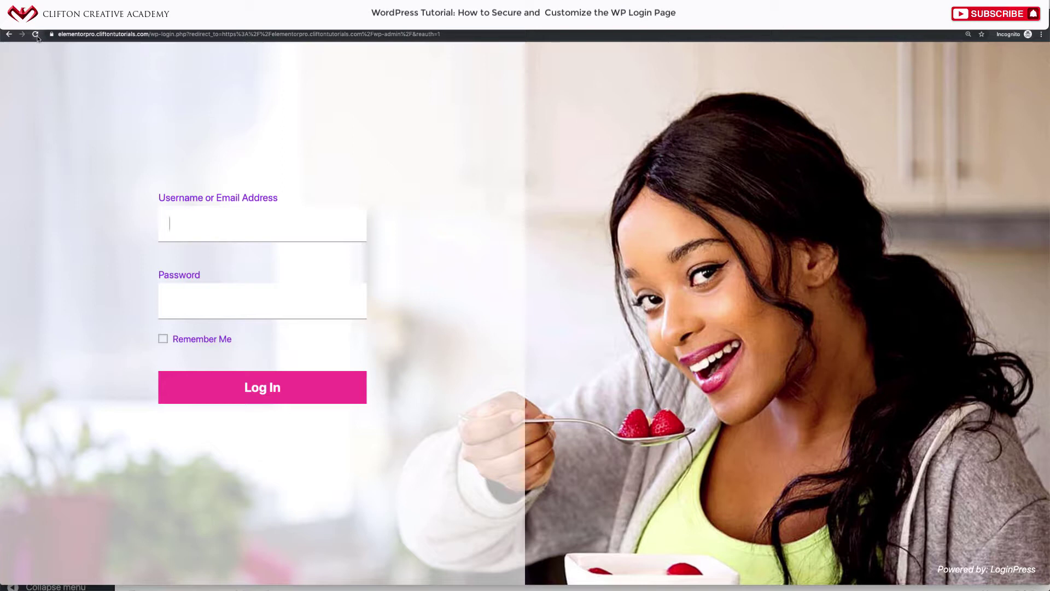
Reopen the site's home page in the incognito window and test the old /login and /wp-admin addresses.
{"action": "left_click_drag", "start_coordinate": [459, 34], "coordinate": [175, 68]}
{"action": "key", "text": "BackSpace"}
{"action": "key", "text": "Return"}
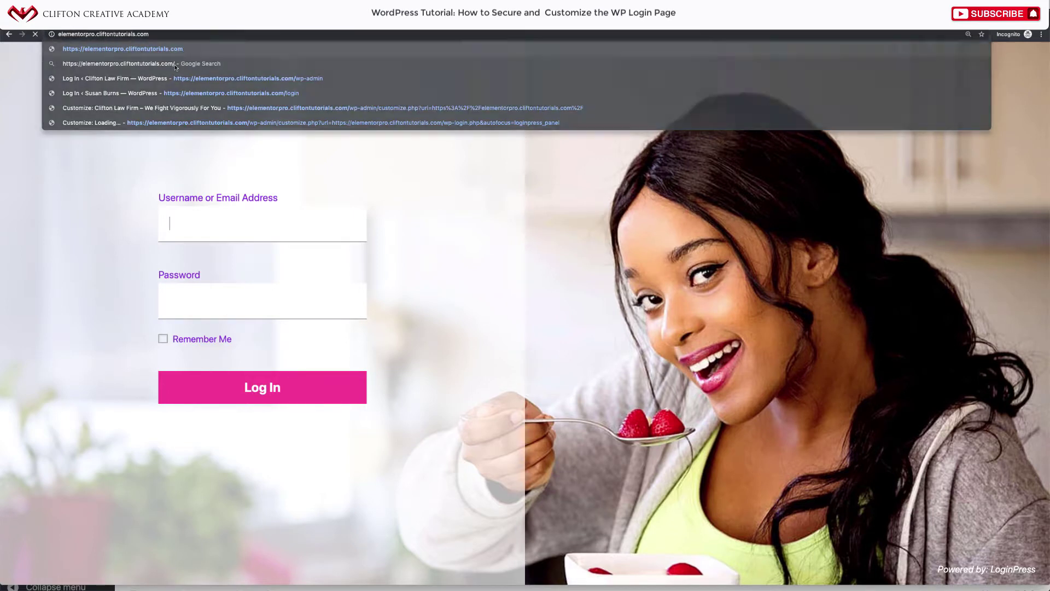
{"action": "left_click", "coordinate": [192, 35]}
{"action": "type", "text": "/login"}
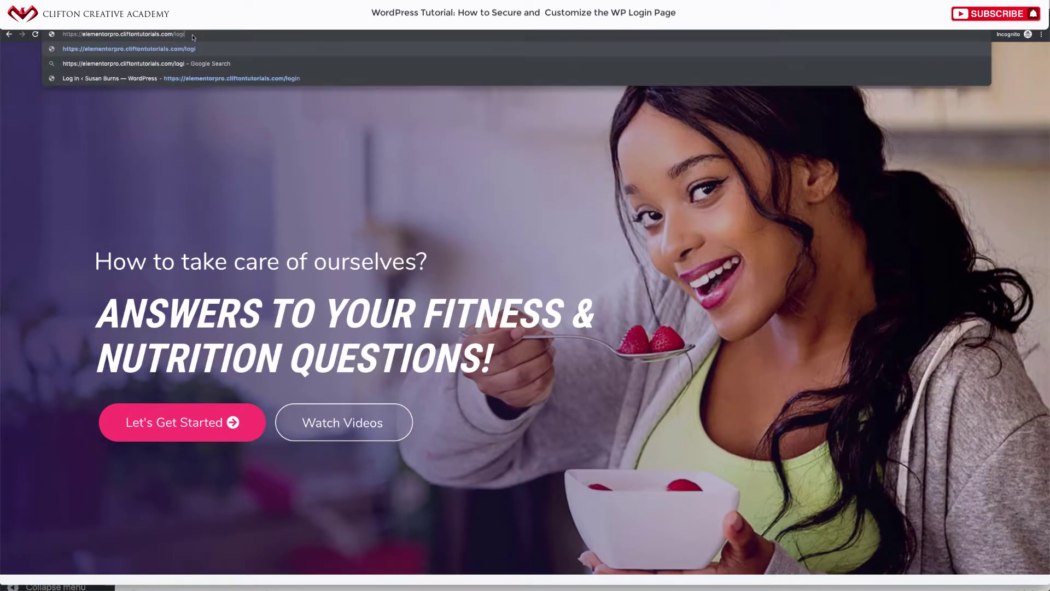
{"action": "key", "text": "Return"}
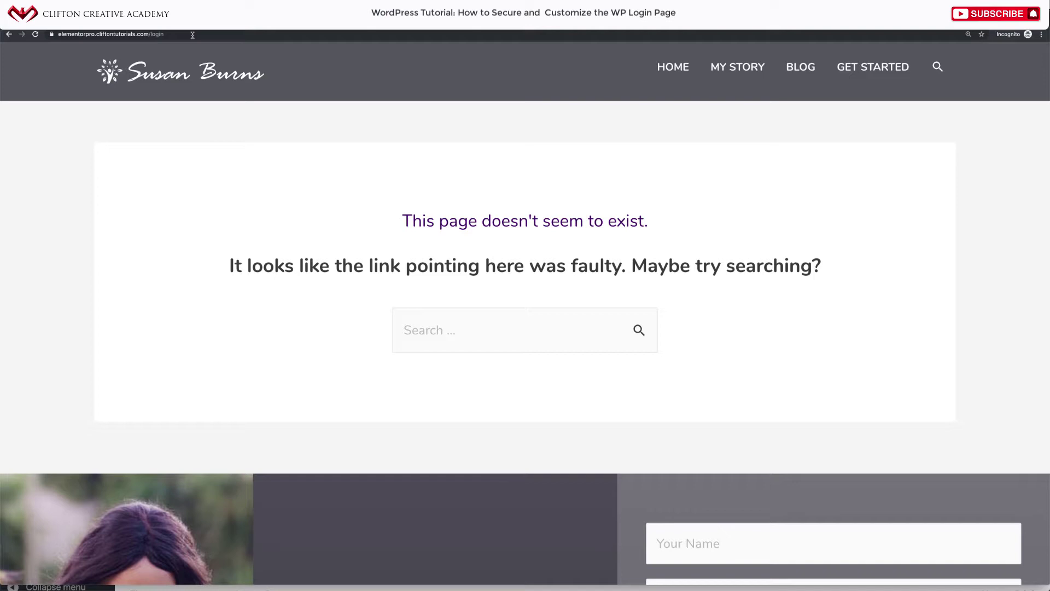
{"action": "left_click_drag", "start_coordinate": [150, 34], "coordinate": [182, 34]}
{"action": "type", "text": "wp-admin"}
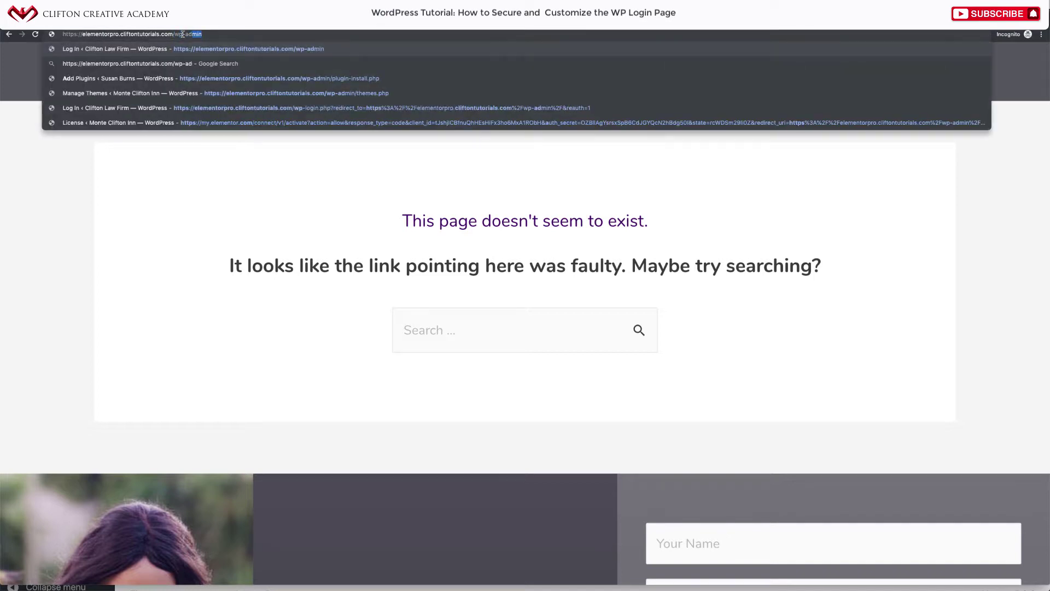
{"action": "key", "text": "Return"}
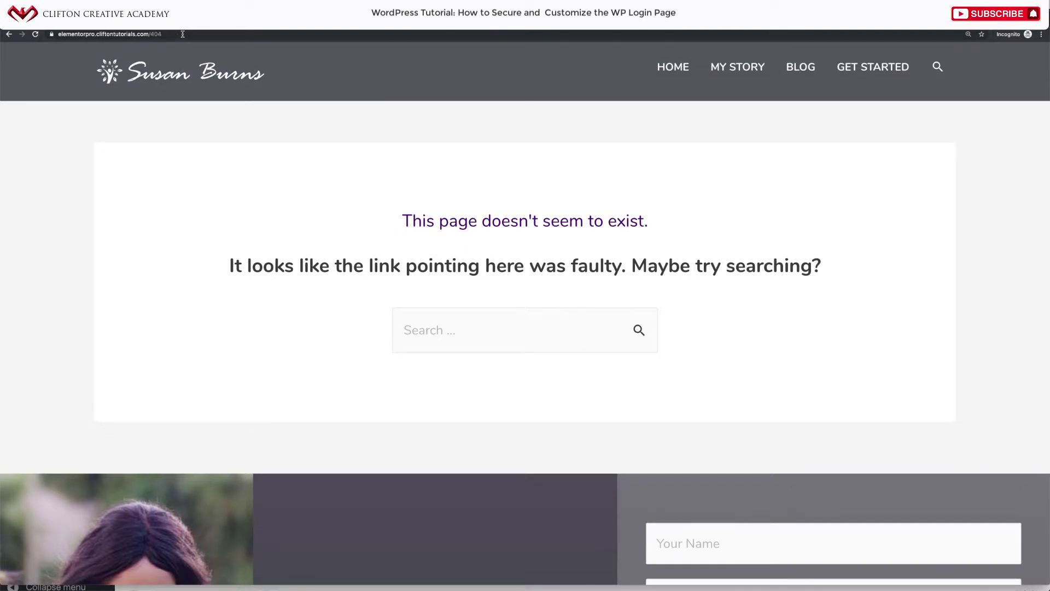
Open the renamed login page at /backendentry in the incognito window.
{"action": "left_click_drag", "start_coordinate": [152, 34], "coordinate": [180, 35]}
{"action": "type", "text": "backenden"}
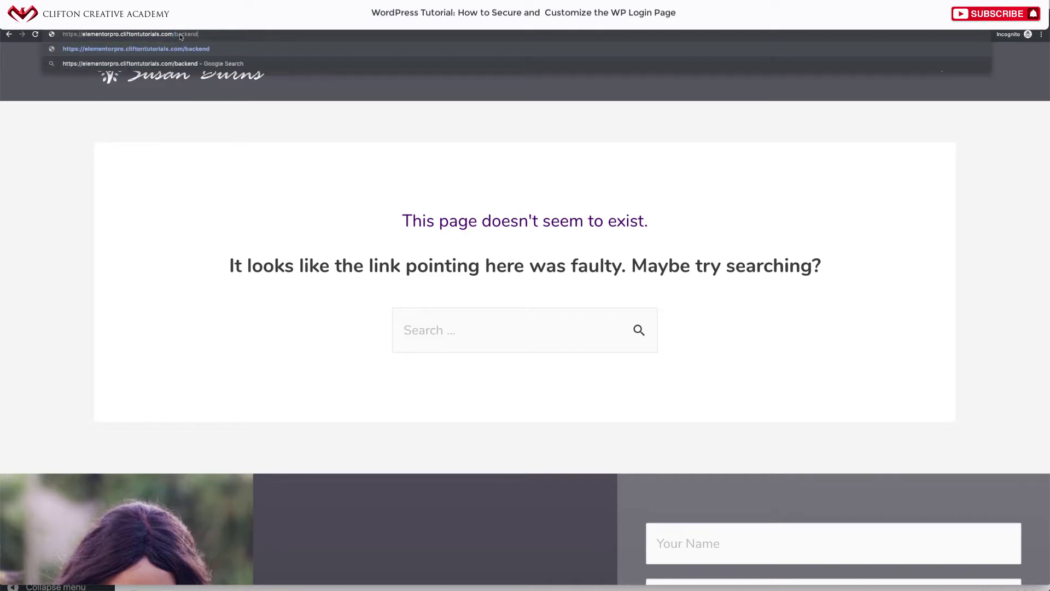
{"action": "type", "text": "try"}
{"action": "key", "text": "Return"}
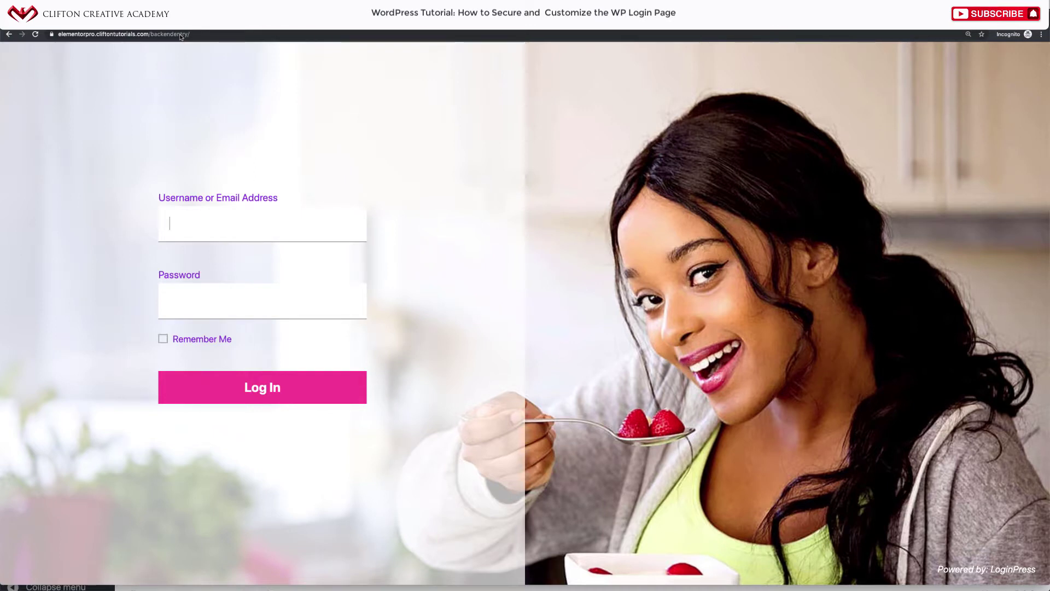
Return to the WordPress admin window and reopen the LoginPress Add-Ons page.
{"action": "left_click", "coordinate": [118, 588]}
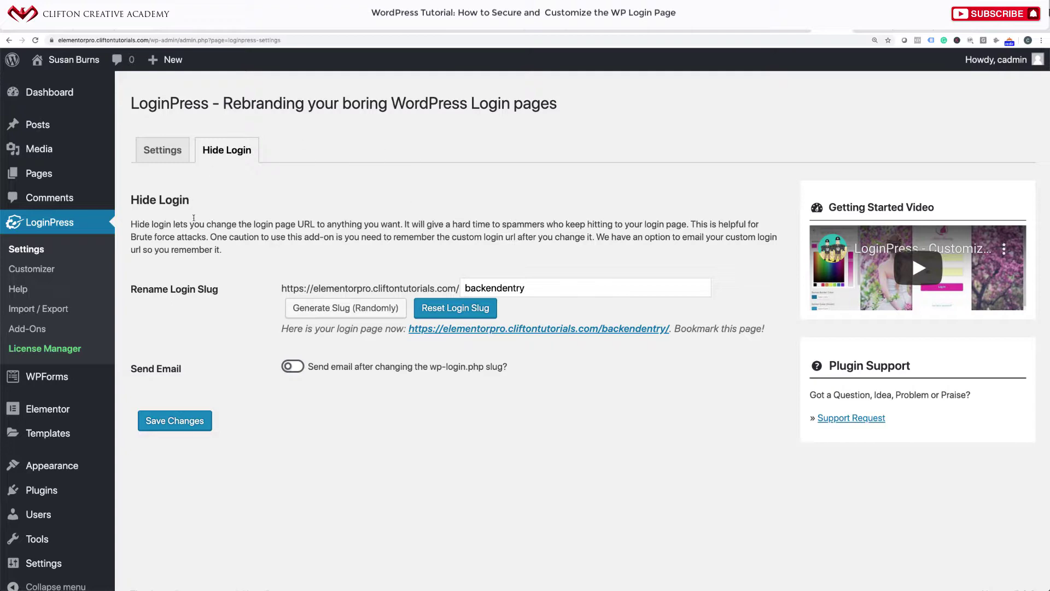
{"action": "left_click", "coordinate": [41, 329]}
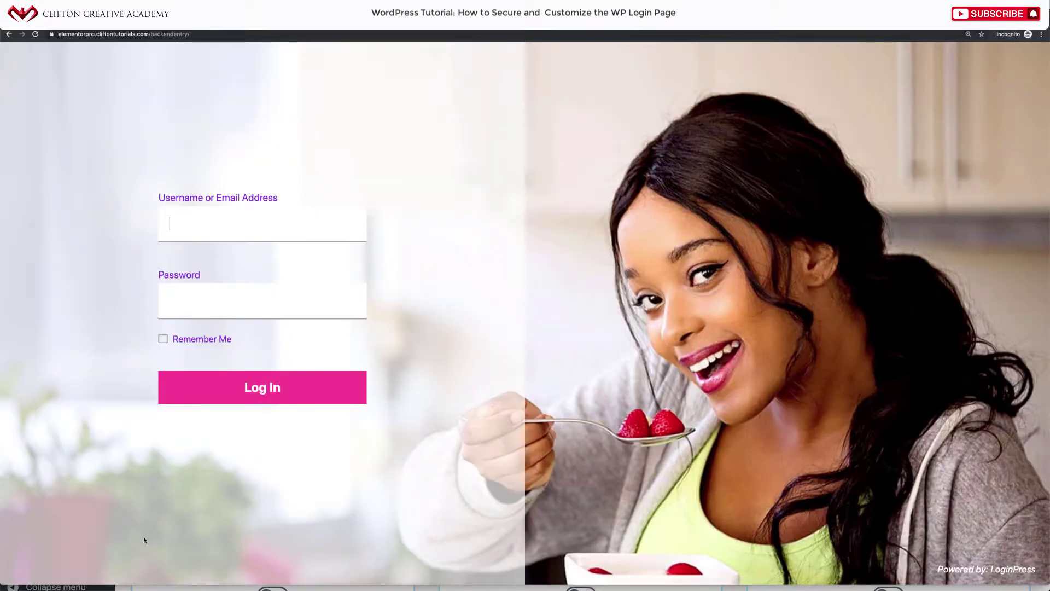
{"action": "left_click", "coordinate": [145, 588]}
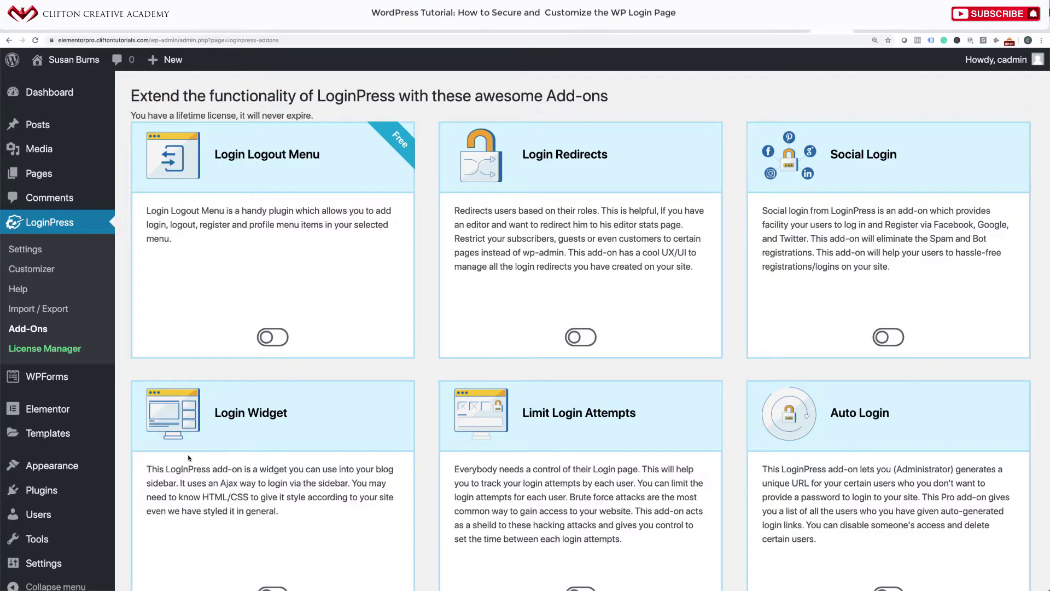
Examine the remaining LoginPress add-ons, from Login Logout Menu to Limit Login Attempts.
{"action": "scroll", "coordinate": [337, 425], "scroll_direction": "down", "scroll_amount": 7}
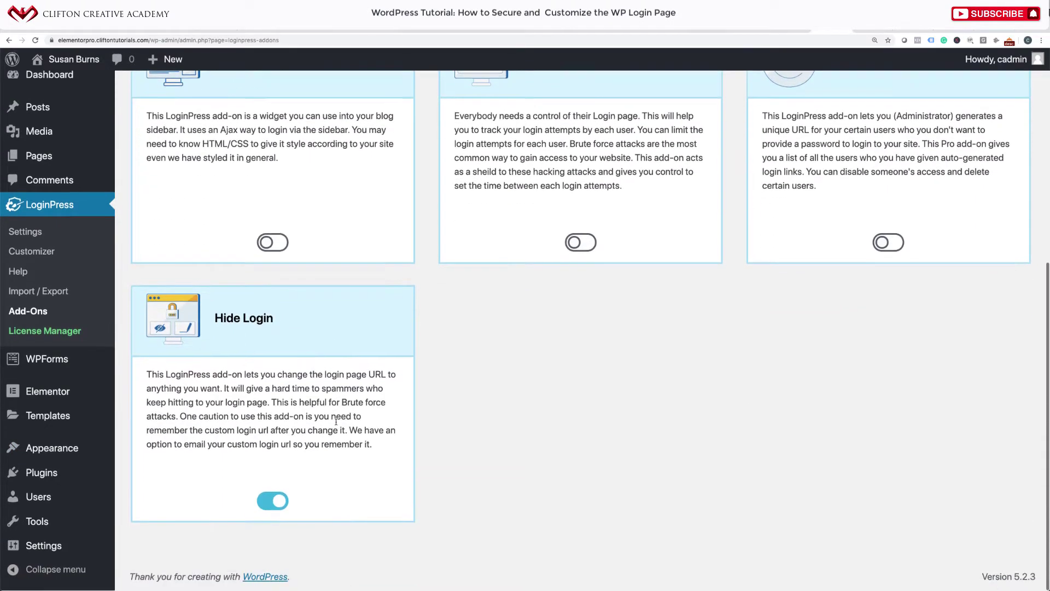
{"action": "scroll", "coordinate": [336, 422], "scroll_direction": "up", "scroll_amount": 5}
{"action": "scroll", "coordinate": [336, 421], "scroll_direction": "up", "scroll_amount": 3}
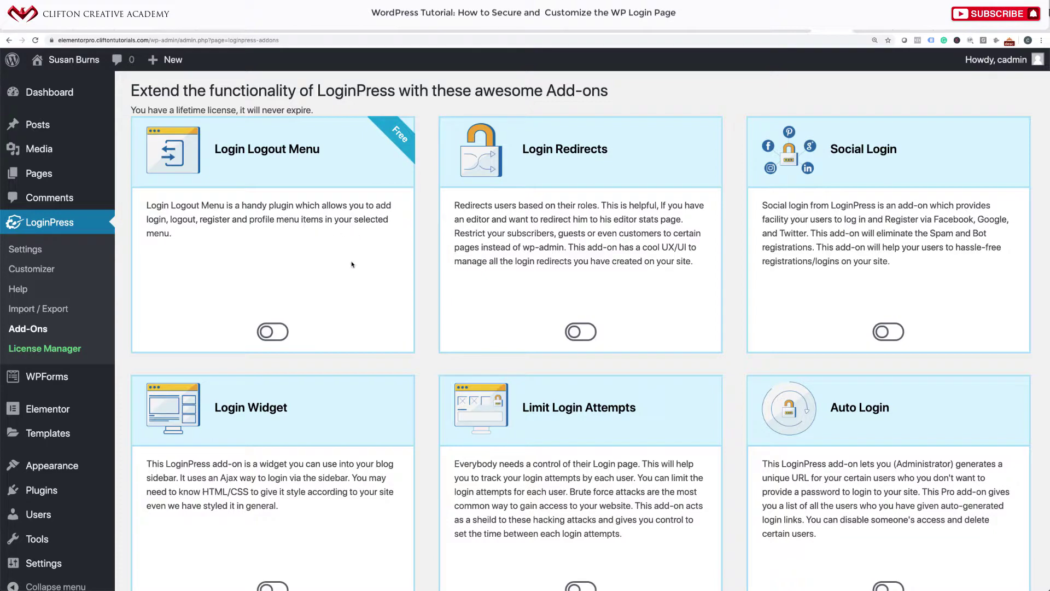
{"action": "scroll", "coordinate": [300, 361], "scroll_direction": "down", "scroll_amount": 1}
{"action": "scroll", "coordinate": [300, 361], "scroll_direction": "up", "scroll_amount": 1}
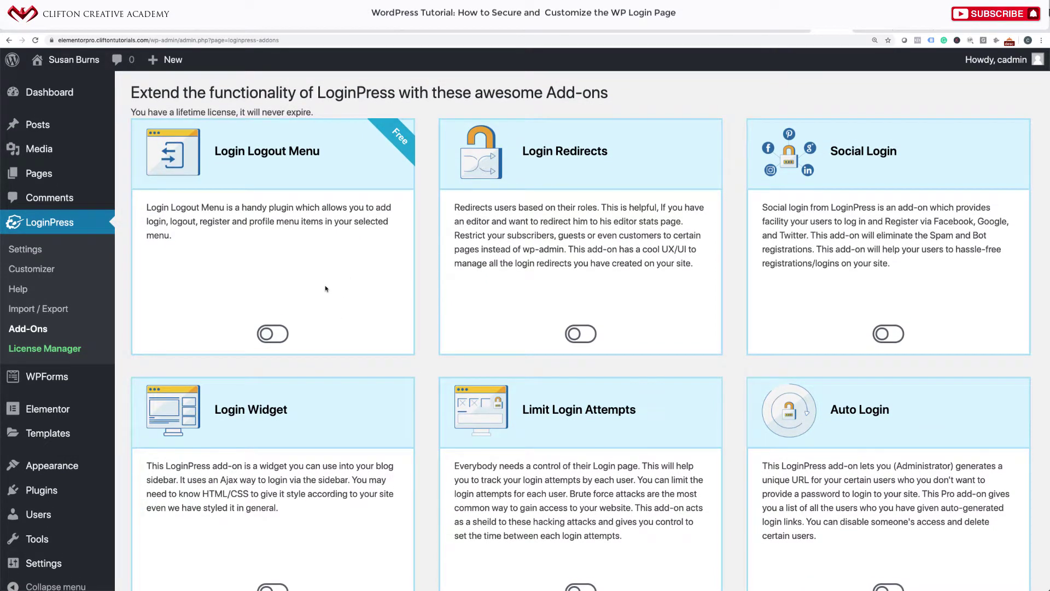
{"action": "scroll", "coordinate": [325, 291], "scroll_direction": "down", "scroll_amount": 2}
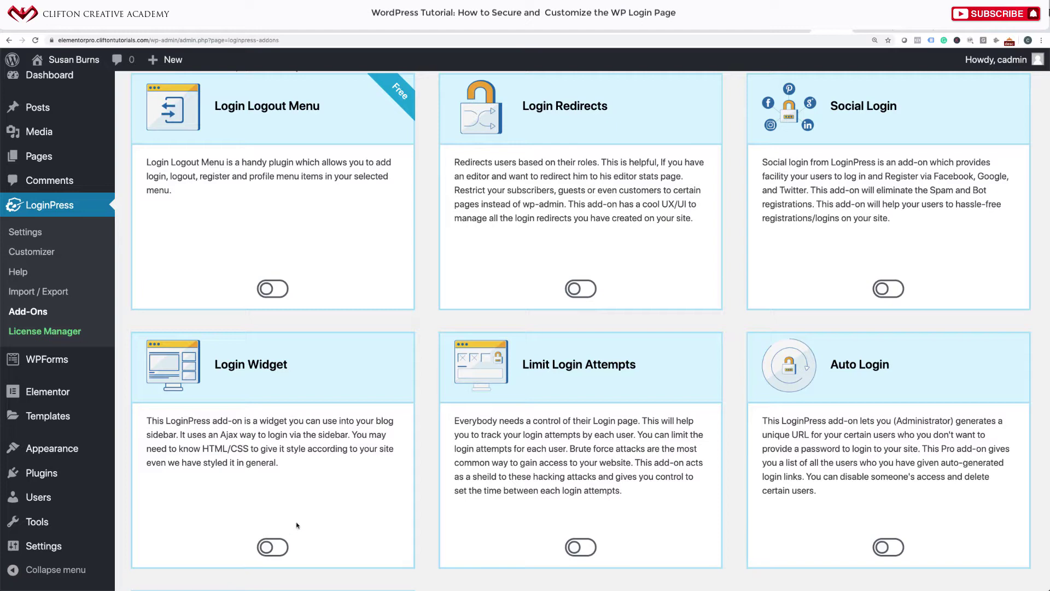
{"action": "scroll", "coordinate": [298, 525], "scroll_direction": "down", "scroll_amount": 2}
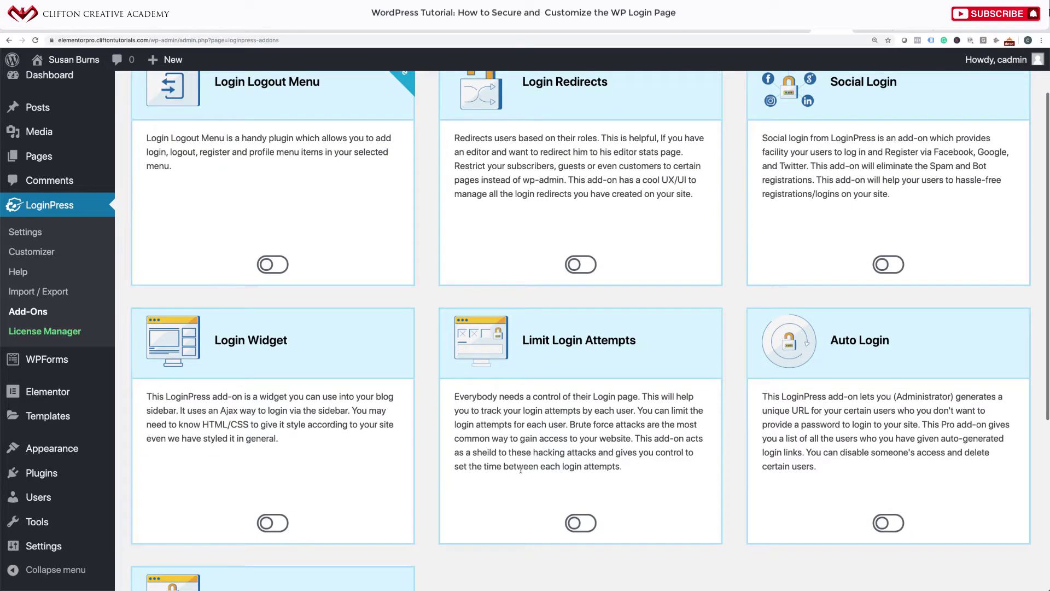
Examine the Auto Login and Hide Login add-ons on the LoginPress Add-Ons page.
{"action": "scroll", "coordinate": [545, 484], "scroll_direction": "down", "scroll_amount": 3}
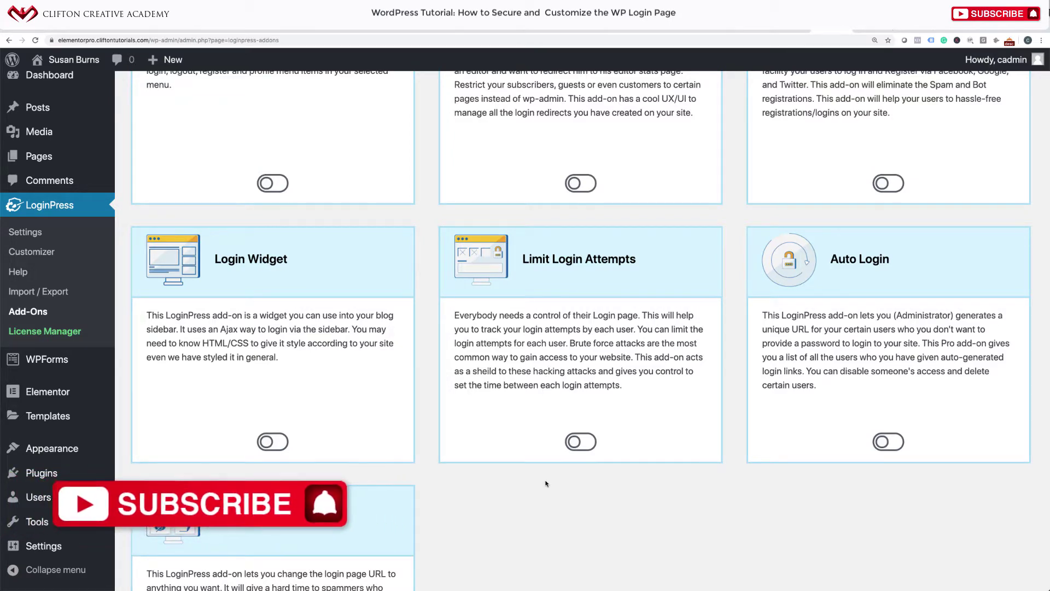
{"action": "scroll", "coordinate": [553, 451], "scroll_direction": "down", "scroll_amount": 3}
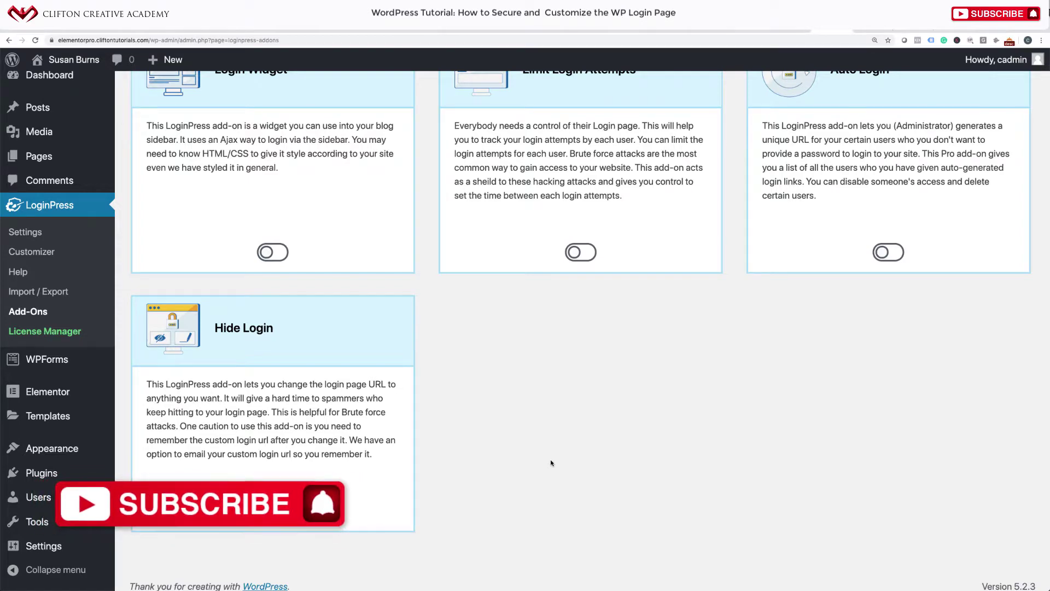
{"action": "scroll", "coordinate": [551, 463], "scroll_direction": "up", "scroll_amount": 5}
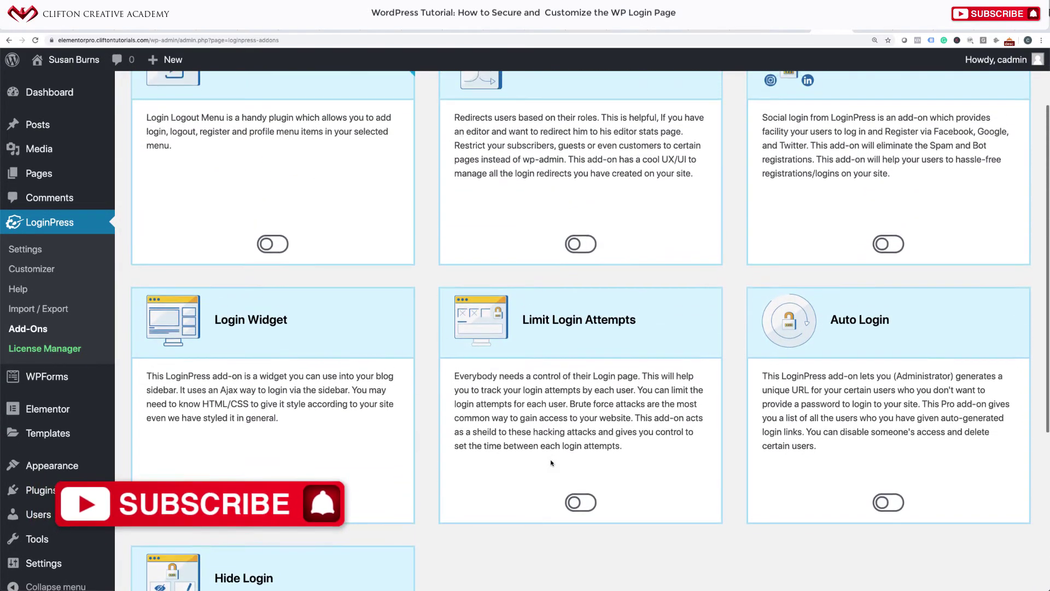
{"action": "scroll", "coordinate": [551, 463], "scroll_direction": "up", "scroll_amount": 2}
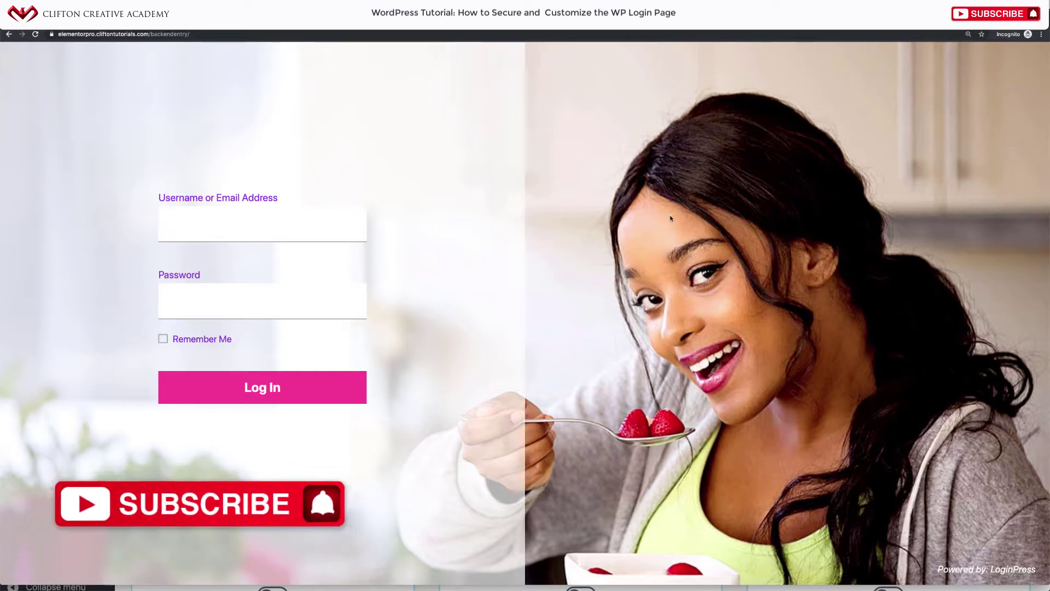
Switch to the LoginPress product page on WPBrigade and examine it from Top Features down to Affordable Pricing.
{"action": "left_click", "coordinate": [874, 6]}
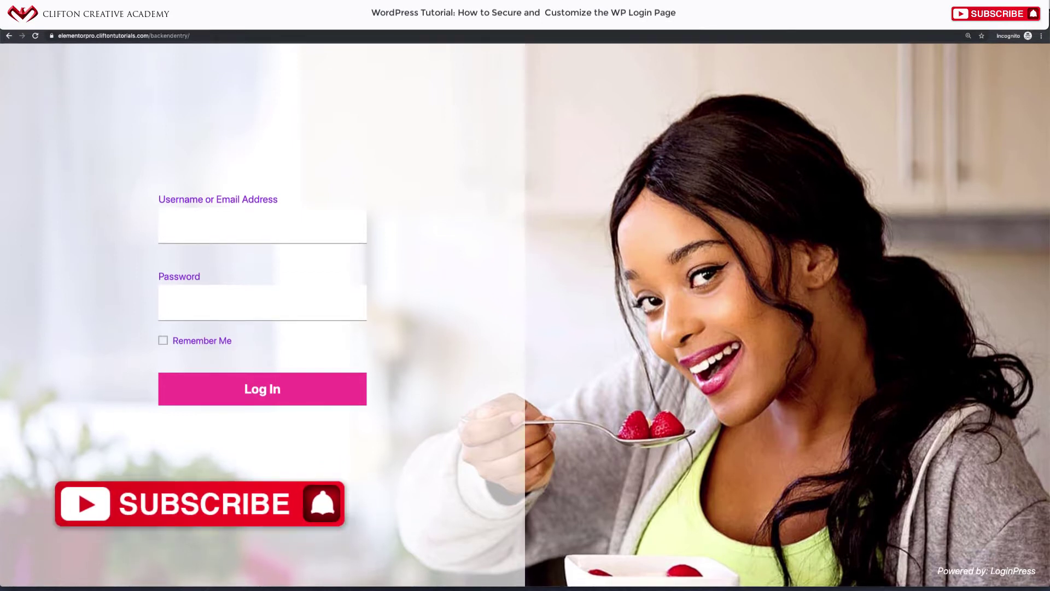
{"action": "mouse_move", "coordinate": [696, 31]}
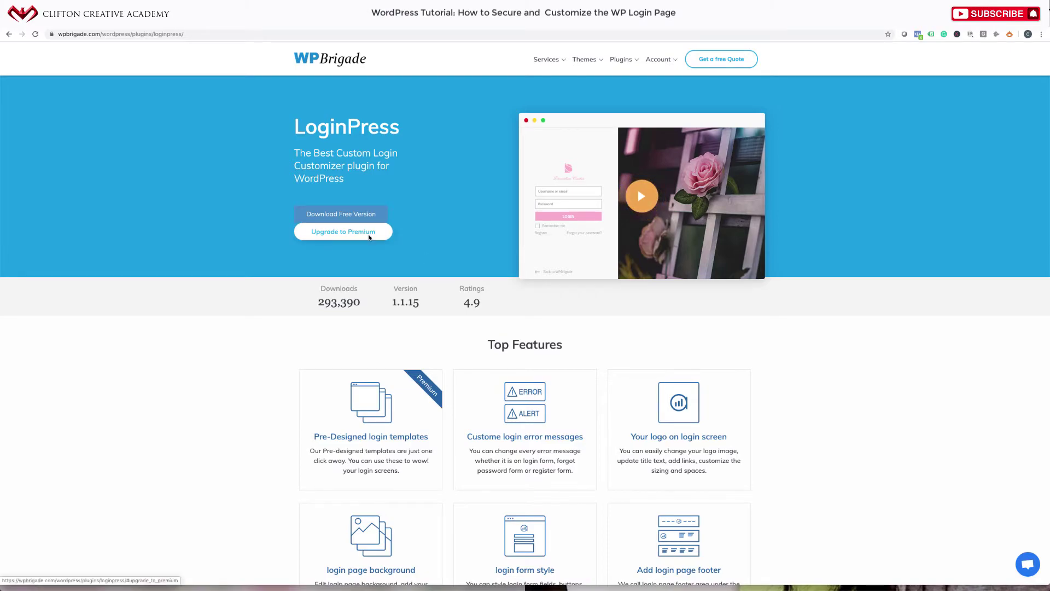
{"action": "scroll", "coordinate": [436, 288], "scroll_direction": "down", "scroll_amount": 5}
{"action": "scroll", "coordinate": [436, 288], "scroll_direction": "up", "scroll_amount": 5}
{"action": "scroll", "coordinate": [436, 287], "scroll_direction": "down", "scroll_amount": 15}
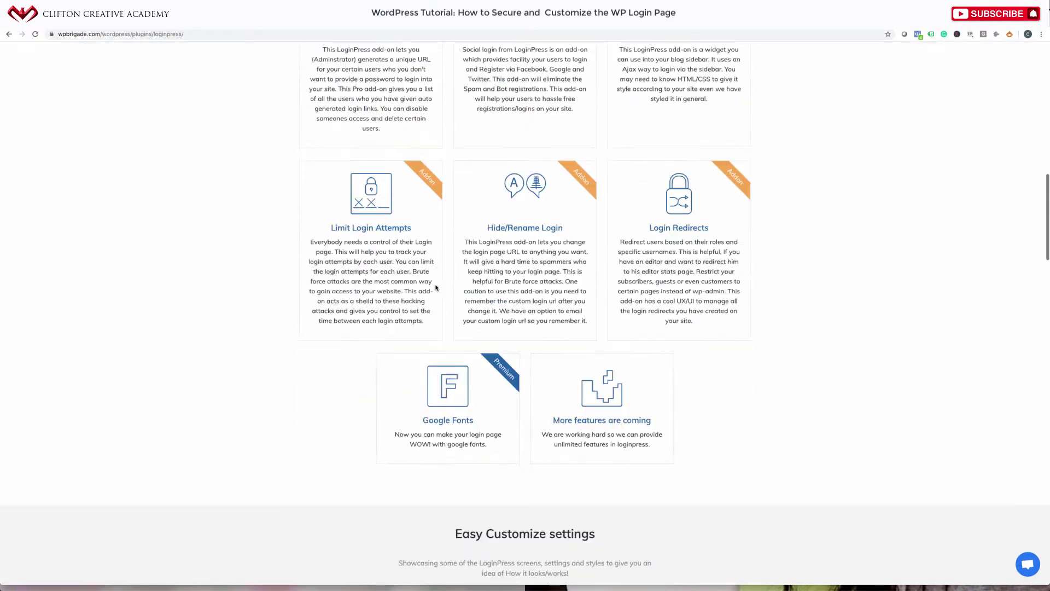
{"action": "scroll", "coordinate": [436, 288], "scroll_direction": "up", "scroll_amount": 2}
{"action": "scroll", "coordinate": [441, 277], "scroll_direction": "down", "scroll_amount": 15}
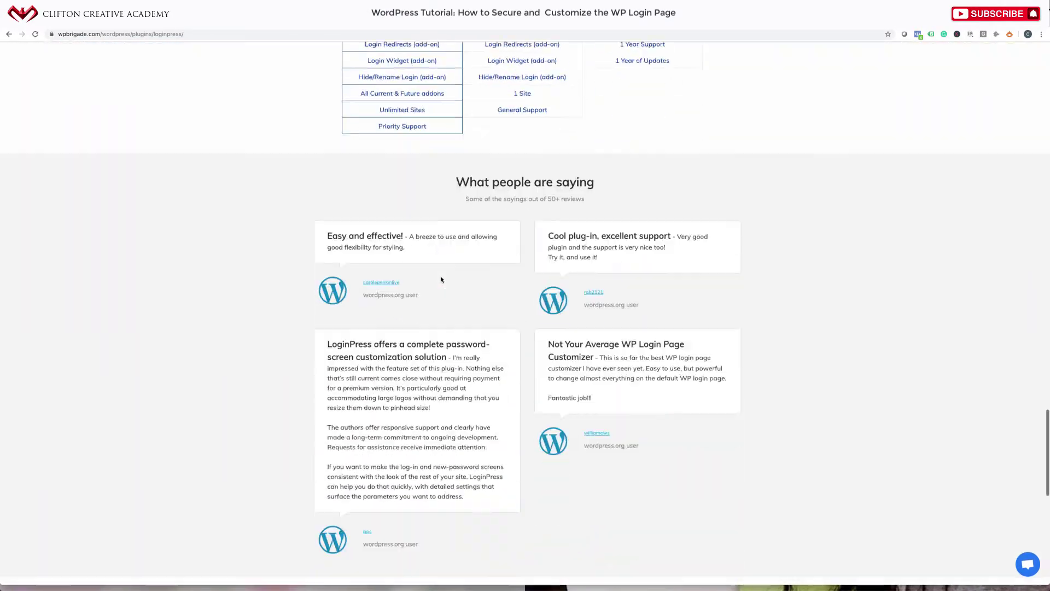
{"action": "scroll", "coordinate": [441, 277], "scroll_direction": "up", "scroll_amount": 5}
{"action": "scroll", "coordinate": [441, 277], "scroll_direction": "down", "scroll_amount": 2}
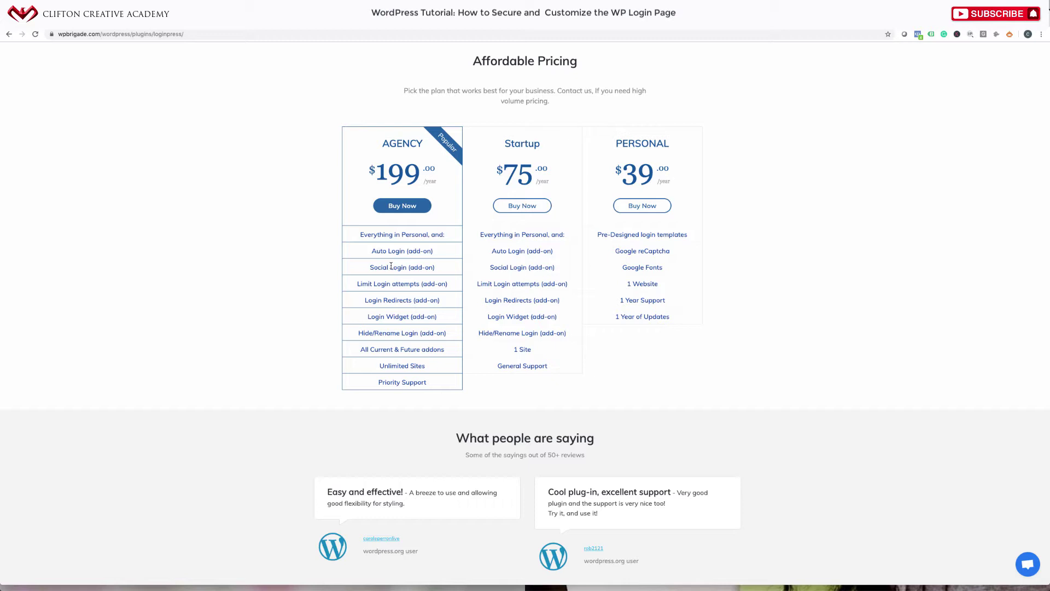
Review the Agency, Startup and Personal plans, the user testimonials and the frequently asked questions for LoginPress.
{"action": "scroll", "coordinate": [391, 266], "scroll_direction": "down", "scroll_amount": 3}
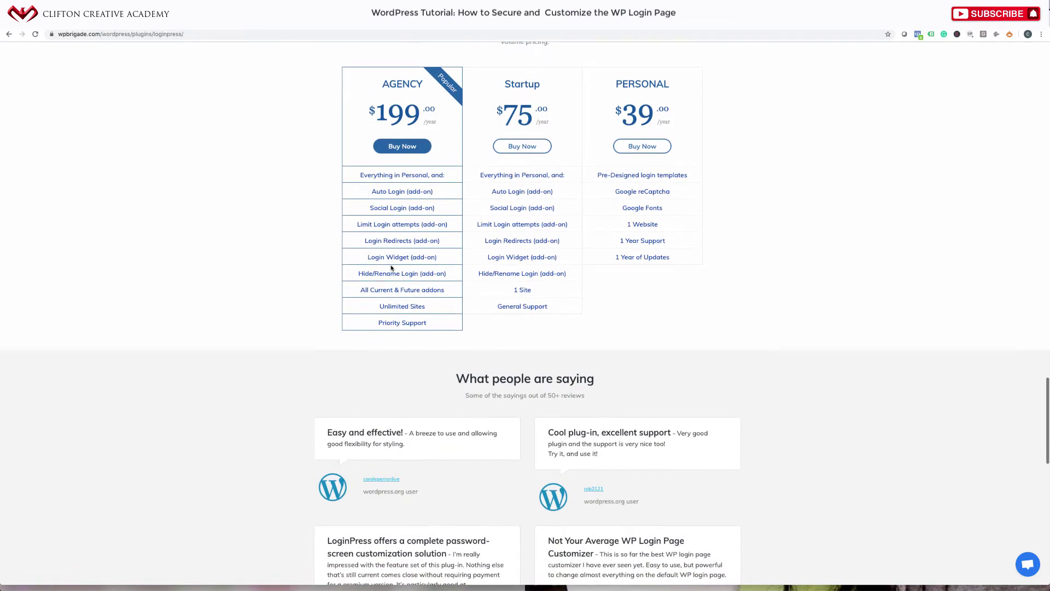
{"action": "scroll", "coordinate": [392, 267], "scroll_direction": "down", "scroll_amount": 13}
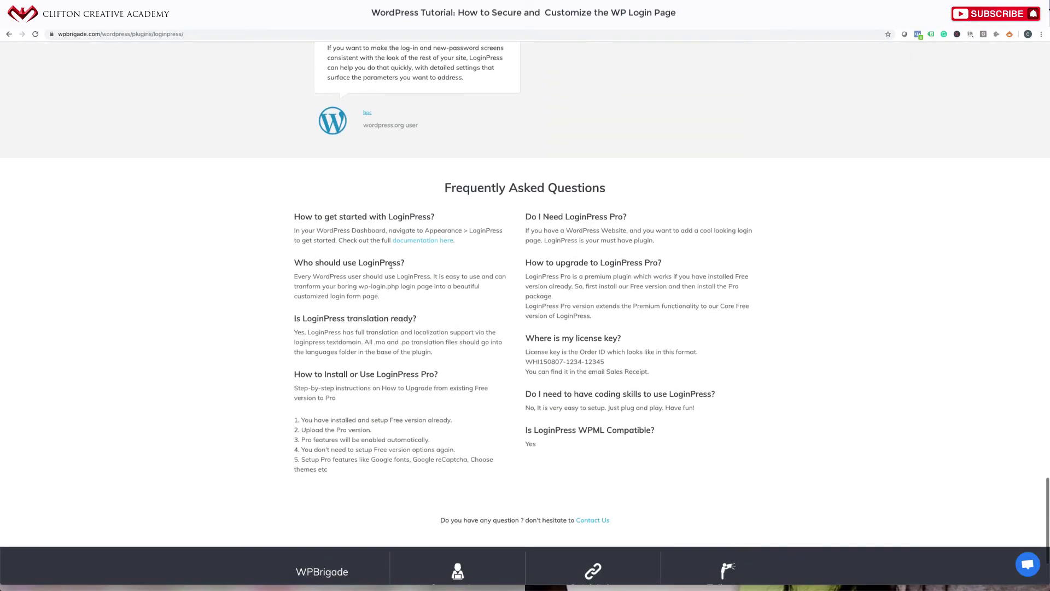
{"action": "scroll", "coordinate": [391, 266], "scroll_direction": "up", "scroll_amount": 15}
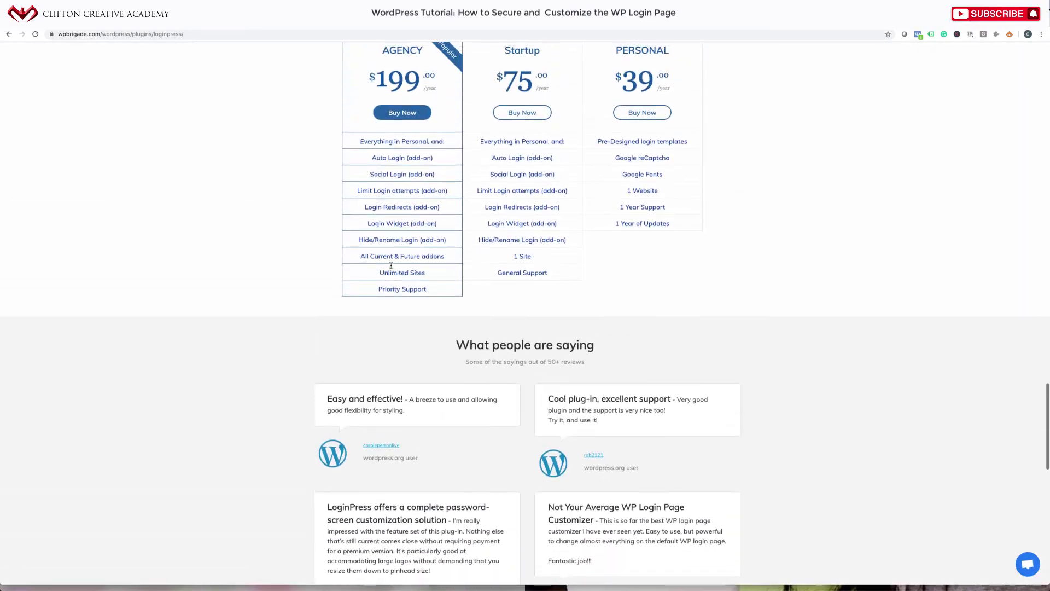
{"action": "scroll", "coordinate": [391, 266], "scroll_direction": "up", "scroll_amount": 4}
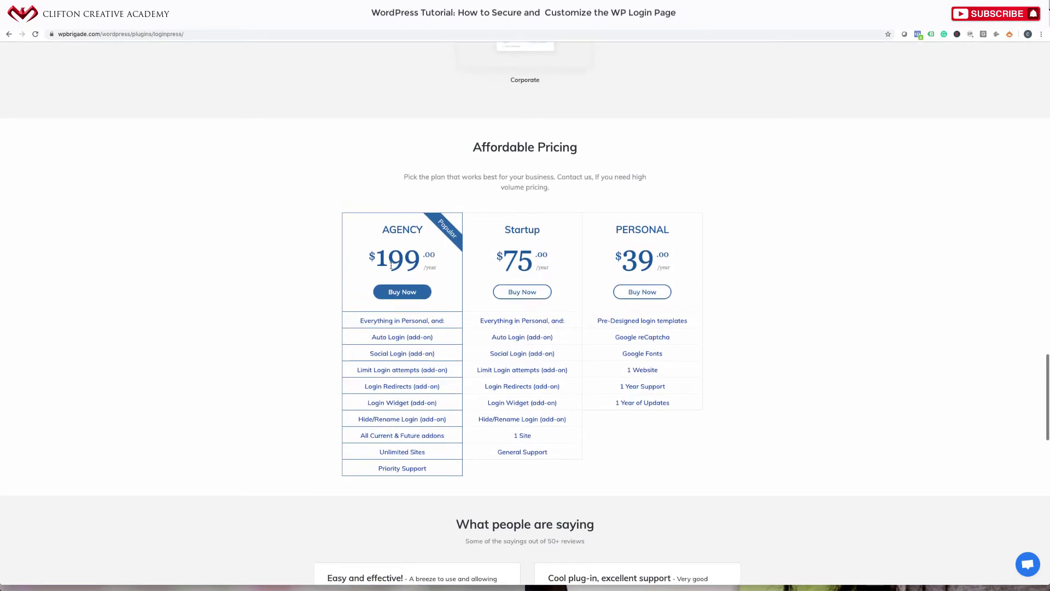
{"action": "scroll", "coordinate": [391, 267], "scroll_direction": "up", "scroll_amount": 3}
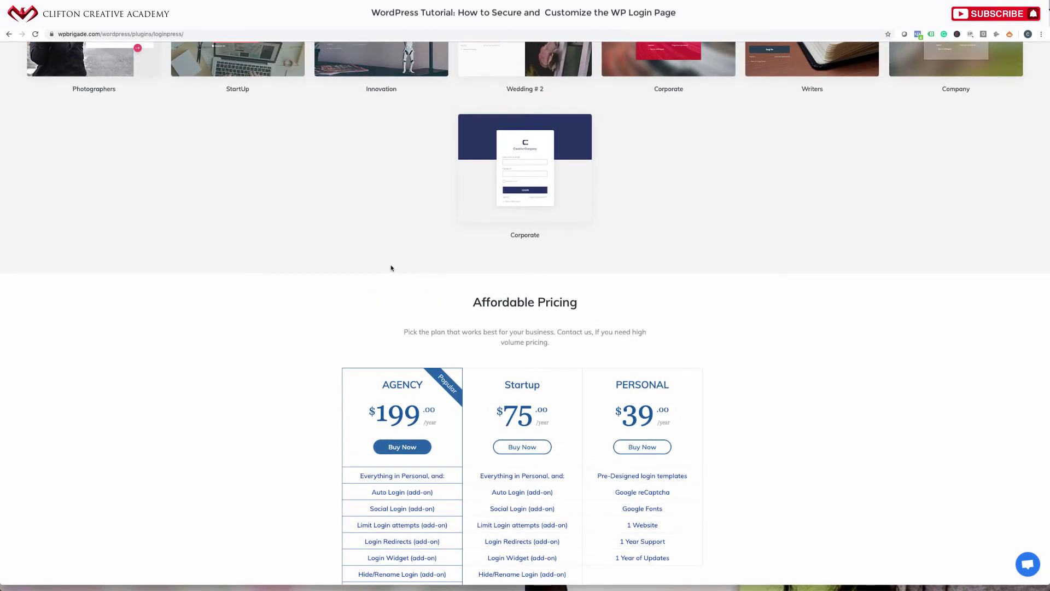
{"action": "scroll", "coordinate": [391, 267], "scroll_direction": "down", "scroll_amount": 3}
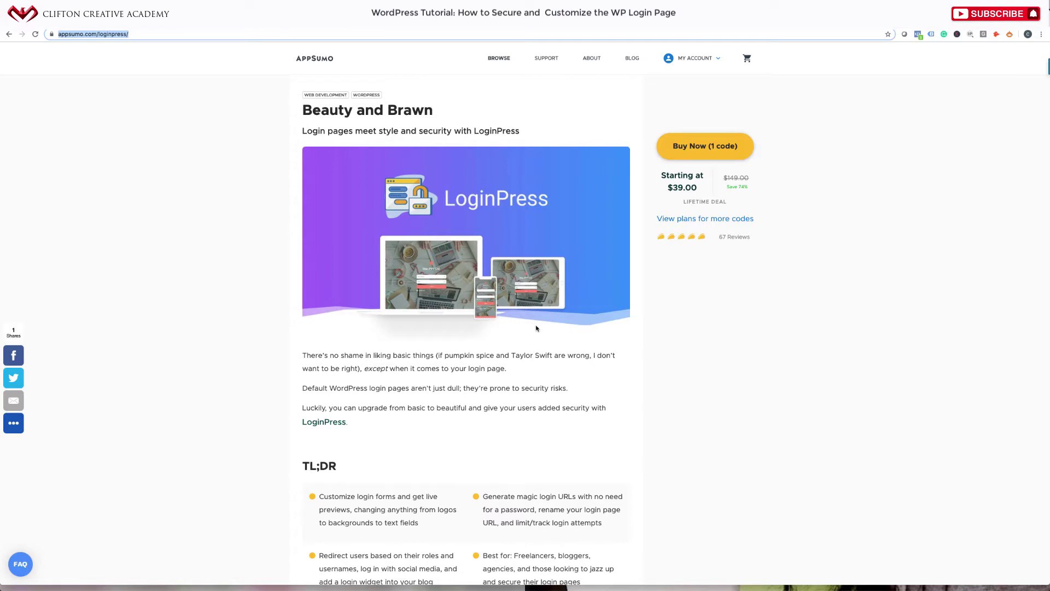
Read the introduction and TL;DR section of the LoginPress lifetime deal on AppSumo.
{"action": "scroll", "coordinate": [537, 328], "scroll_direction": "down", "scroll_amount": 1}
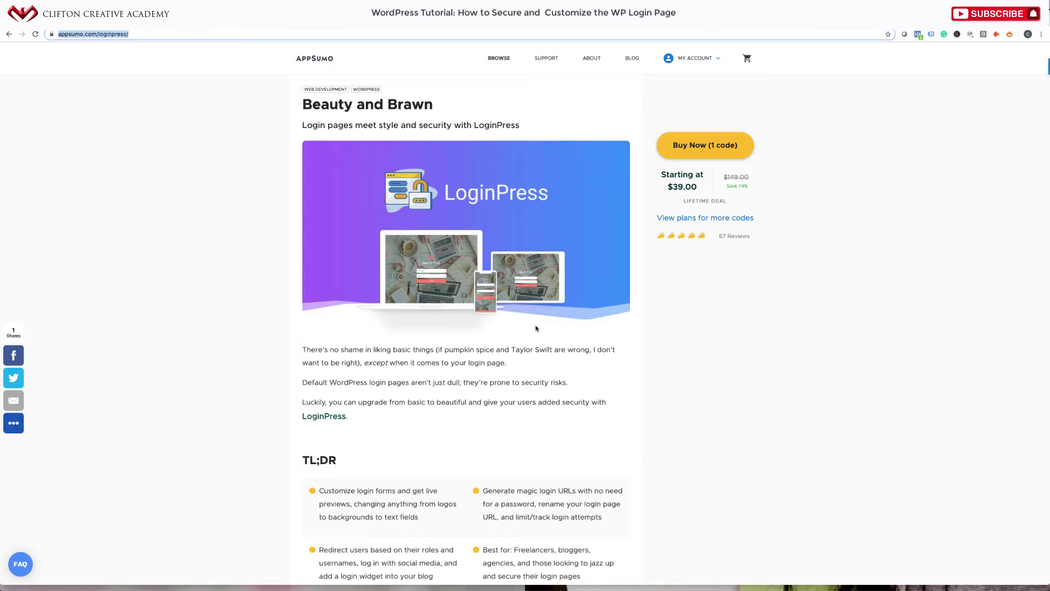
{"action": "scroll", "coordinate": [536, 328], "scroll_direction": "down", "scroll_amount": 1}
{"action": "scroll", "coordinate": [536, 328], "scroll_direction": "up", "scroll_amount": 1}
{"action": "scroll", "coordinate": [537, 328], "scroll_direction": "down", "scroll_amount": 4}
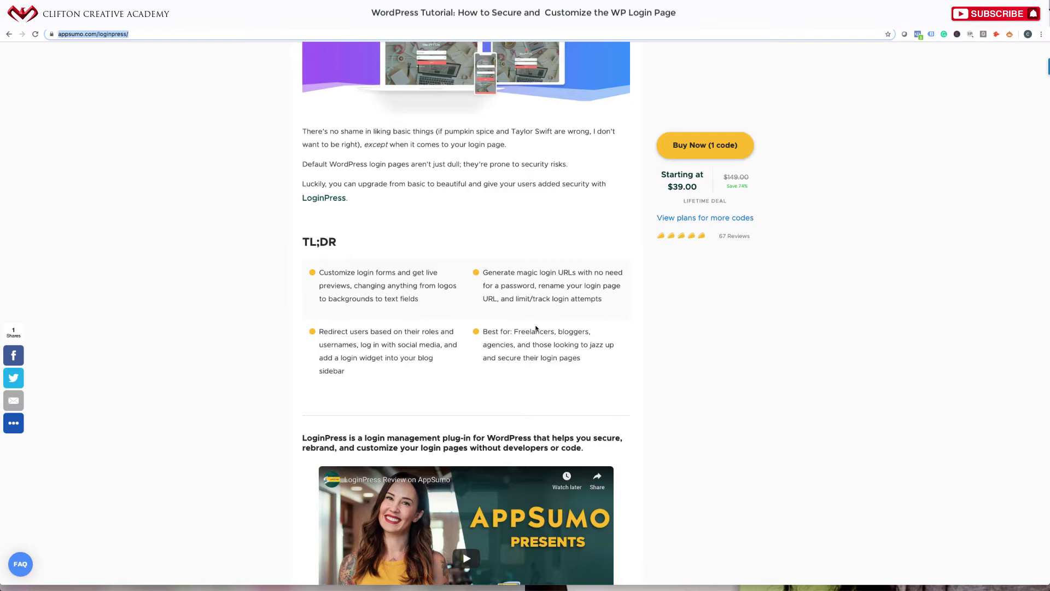
{"action": "scroll", "coordinate": [536, 328], "scroll_direction": "up", "scroll_amount": 5}
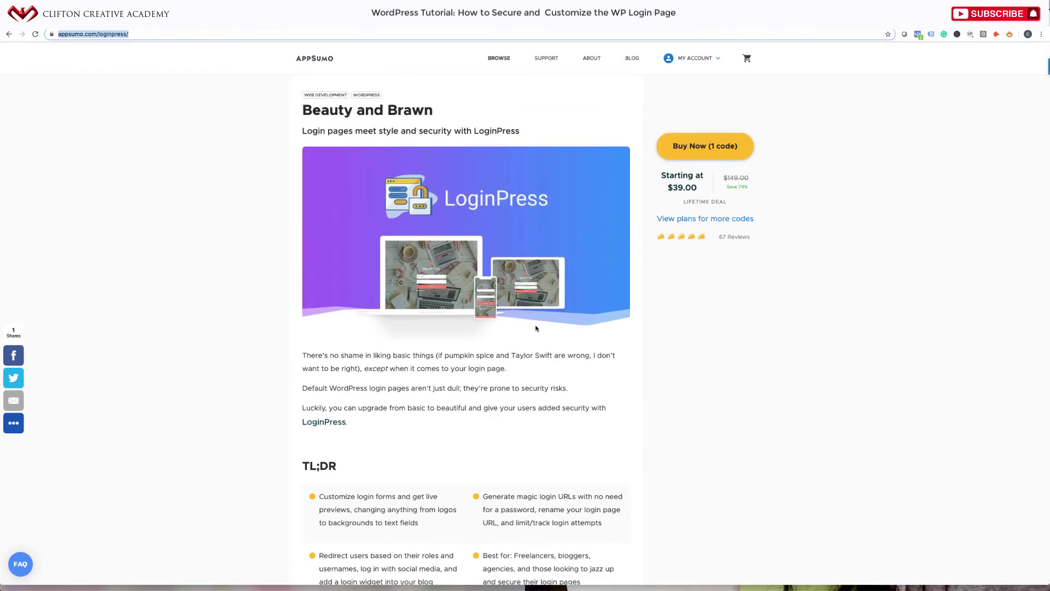
Examine the AppSumo deal's LoginPress feature and add-on descriptions down to the Plans and Features section.
{"action": "scroll", "coordinate": [536, 328], "scroll_direction": "down", "scroll_amount": 7}
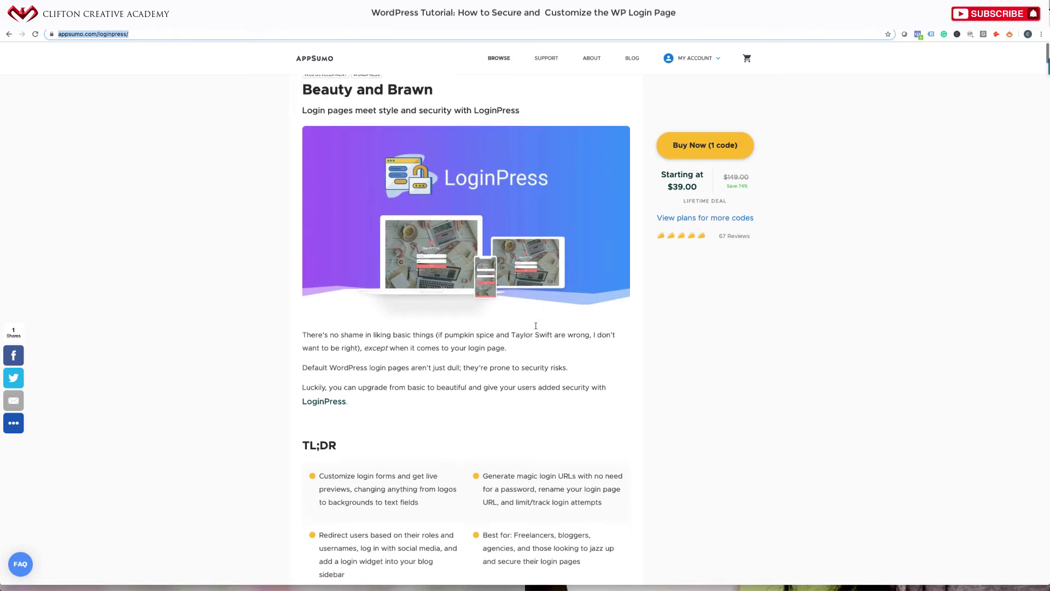
{"action": "scroll", "coordinate": [536, 326], "scroll_direction": "down", "scroll_amount": 8}
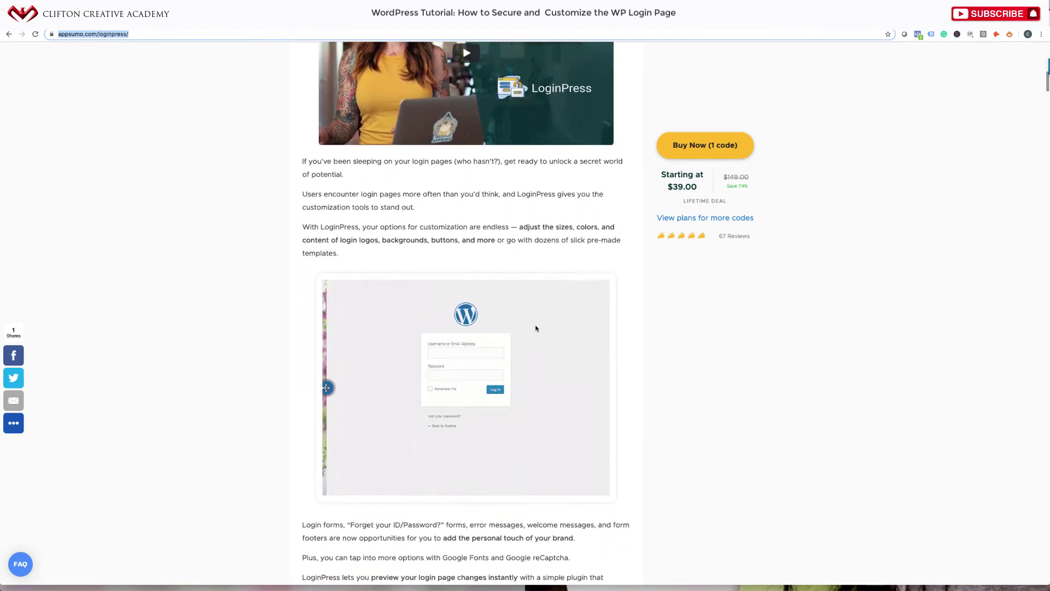
{"action": "scroll", "coordinate": [536, 328], "scroll_direction": "down", "scroll_amount": 10}
{"action": "scroll", "coordinate": [536, 328], "scroll_direction": "down", "scroll_amount": 7}
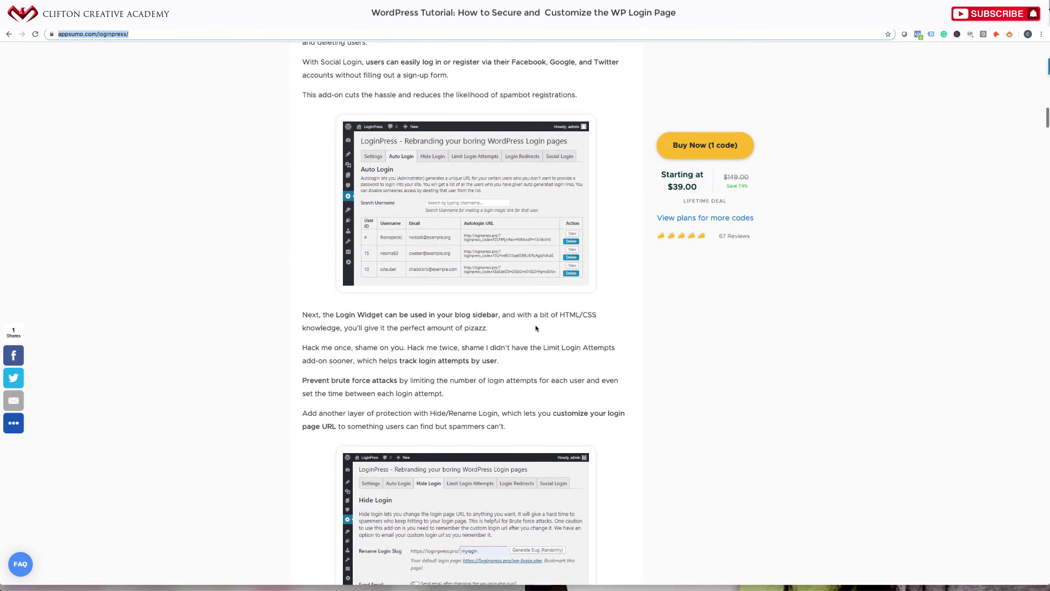
{"action": "scroll", "coordinate": [536, 328], "scroll_direction": "down", "scroll_amount": 6}
{"action": "scroll", "coordinate": [536, 326], "scroll_direction": "down", "scroll_amount": 8}
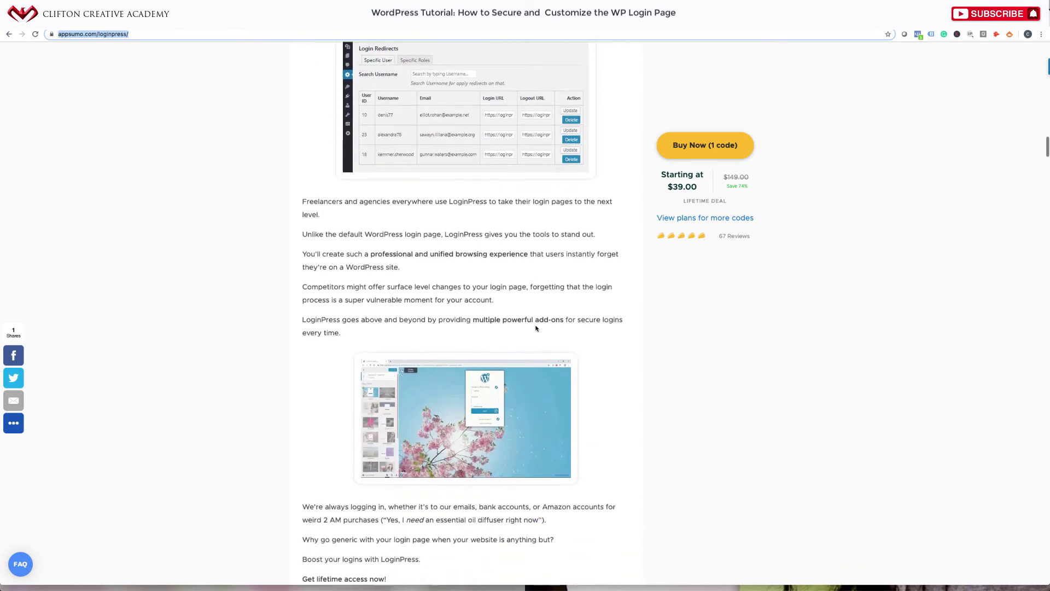
{"action": "scroll", "coordinate": [536, 326], "scroll_direction": "down", "scroll_amount": 4}
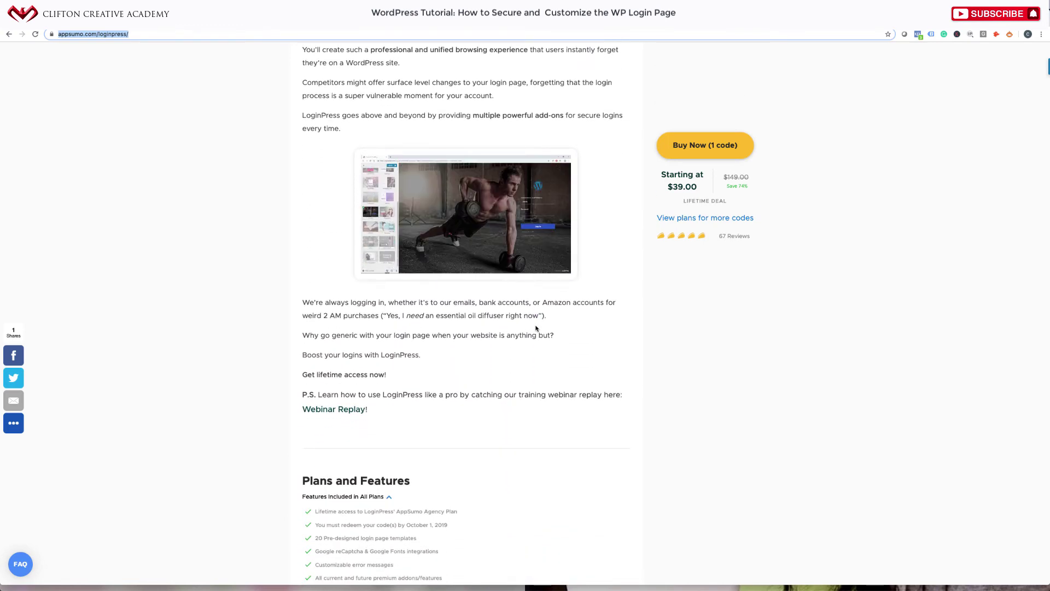
Compare the Single and Double plans and the features included in all plans of the AppSumo deal.
{"action": "scroll", "coordinate": [536, 328], "scroll_direction": "down", "scroll_amount": 5}
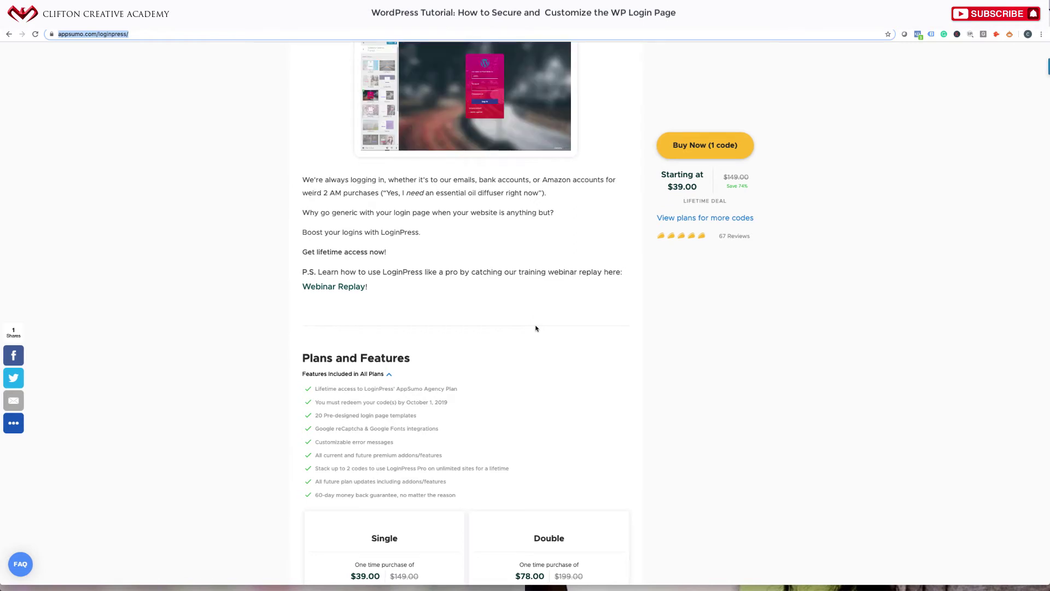
{"action": "scroll", "coordinate": [536, 328], "scroll_direction": "down", "scroll_amount": 3}
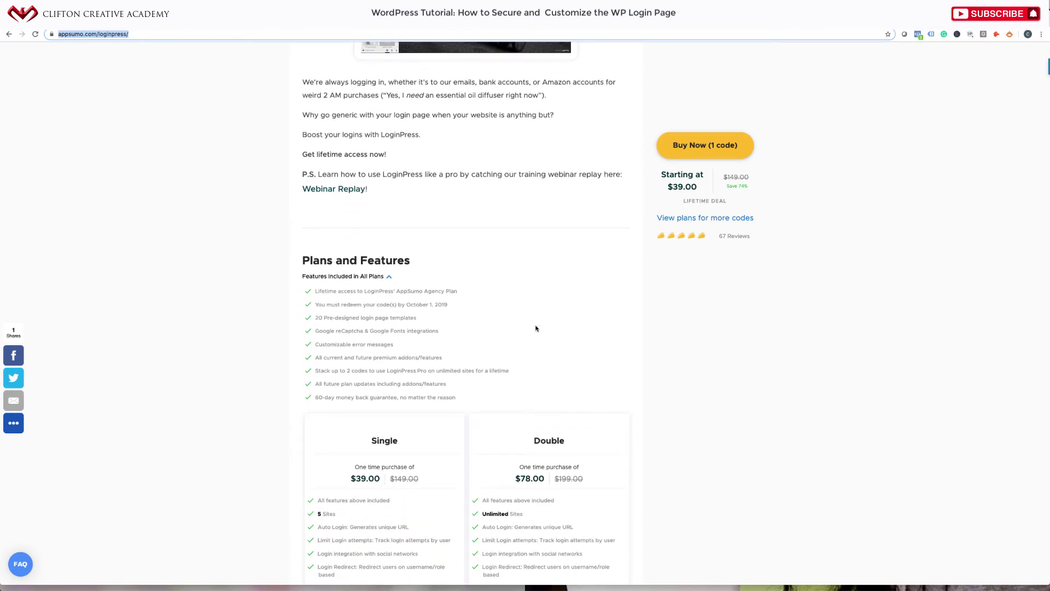
{"action": "scroll", "coordinate": [536, 328], "scroll_direction": "down", "scroll_amount": 3}
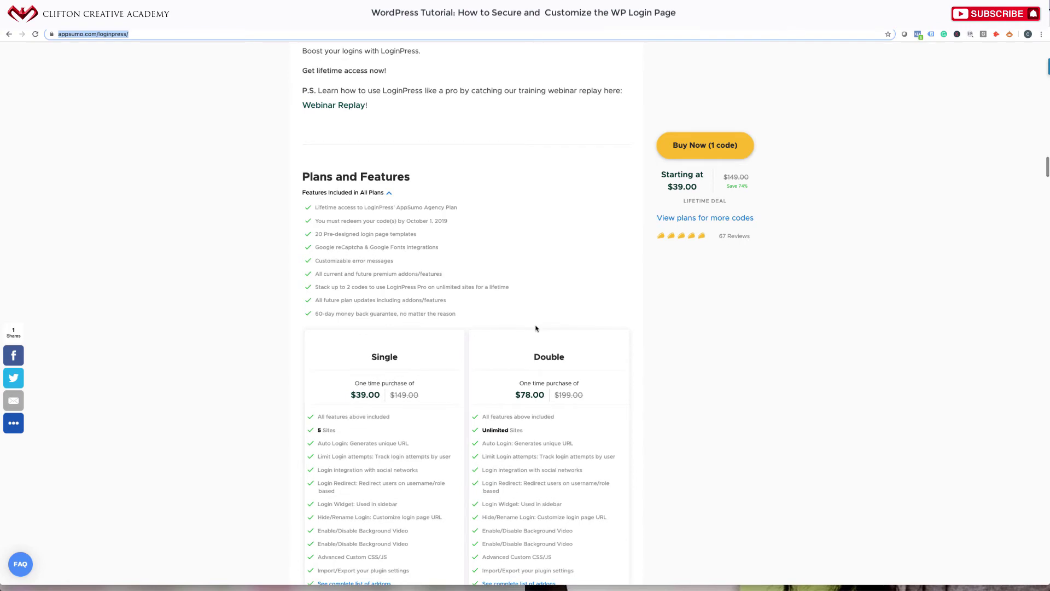
{"action": "scroll", "coordinate": [537, 328], "scroll_direction": "down", "scroll_amount": 2}
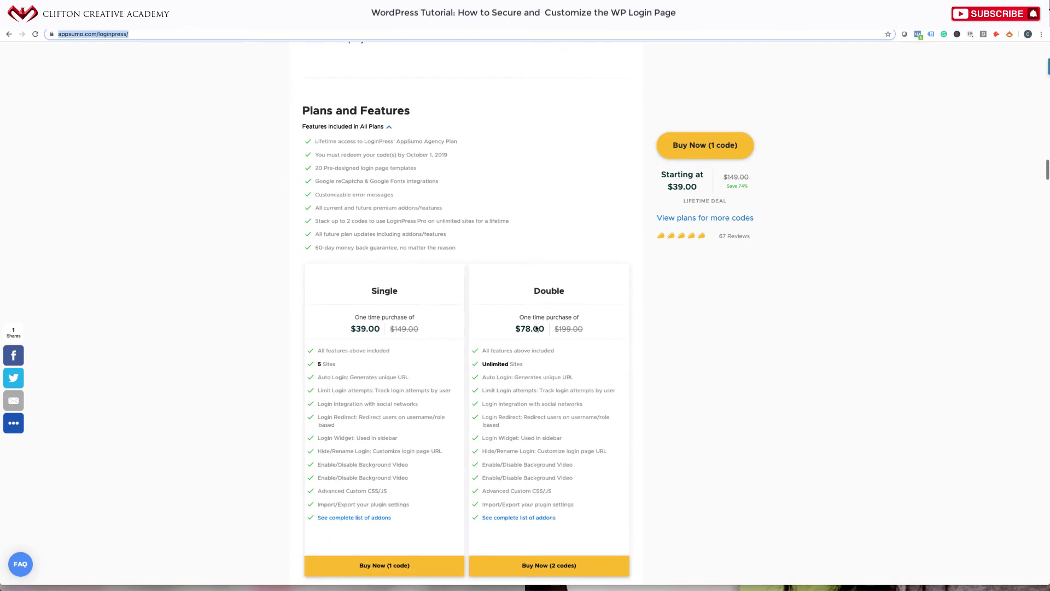
{"action": "scroll", "coordinate": [536, 328], "scroll_direction": "up", "scroll_amount": 5}
{"action": "scroll", "coordinate": [536, 328], "scroll_direction": "down", "scroll_amount": 6}
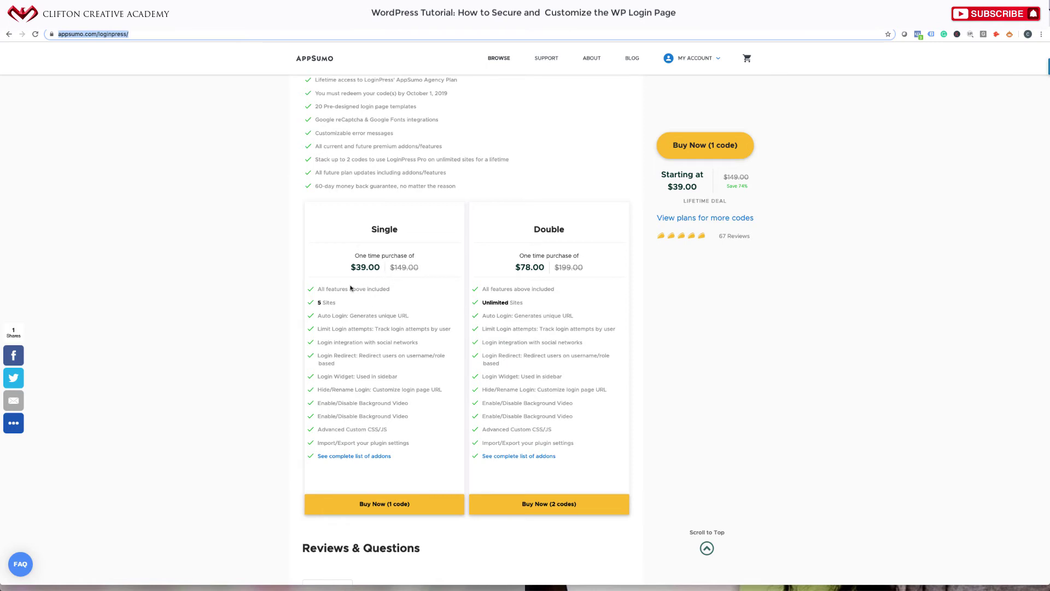
{"action": "scroll", "coordinate": [377, 299], "scroll_direction": "up", "scroll_amount": 1}
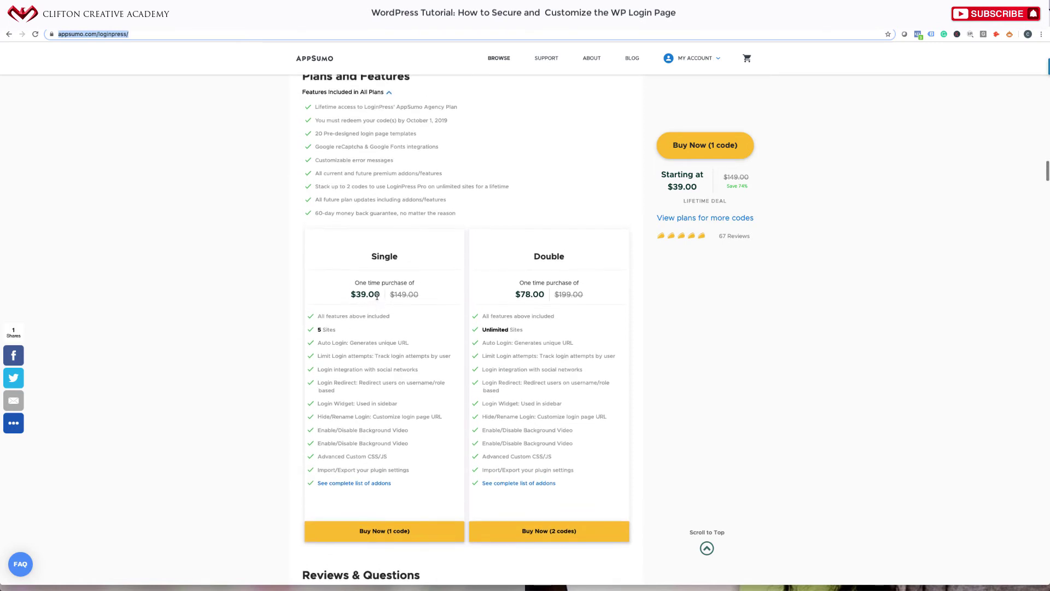
Highlight the lifetime Agency Plan access line and the Double plan's Unlimited Sites entry in the AppSumo deal.
{"action": "left_click_drag", "start_coordinate": [315, 110], "coordinate": [476, 113]}
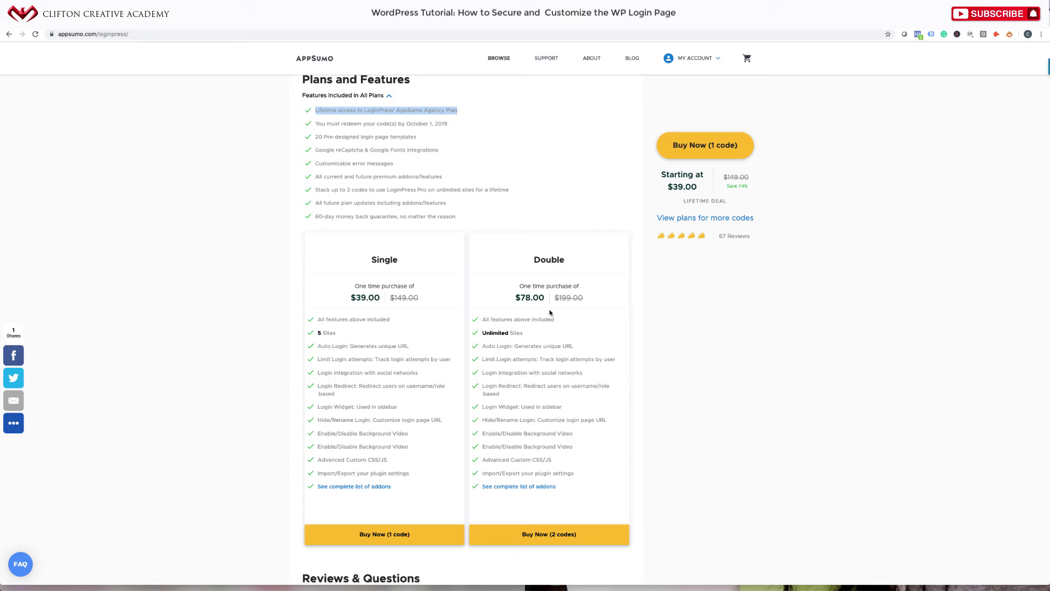
{"action": "scroll", "coordinate": [562, 429], "scroll_direction": "down", "scroll_amount": 1}
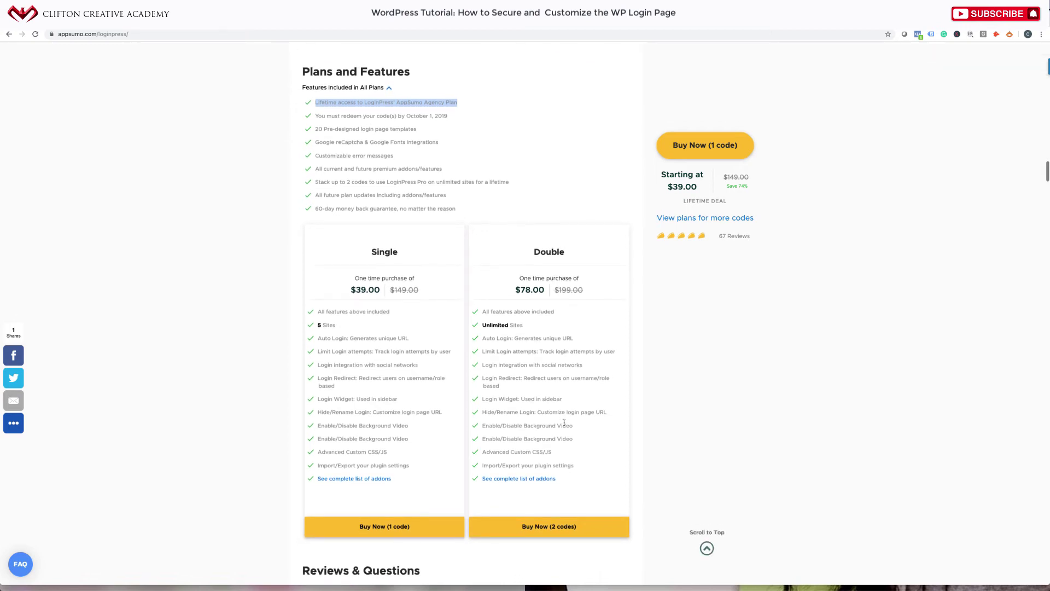
{"action": "scroll", "coordinate": [536, 372], "scroll_direction": "up", "scroll_amount": 1}
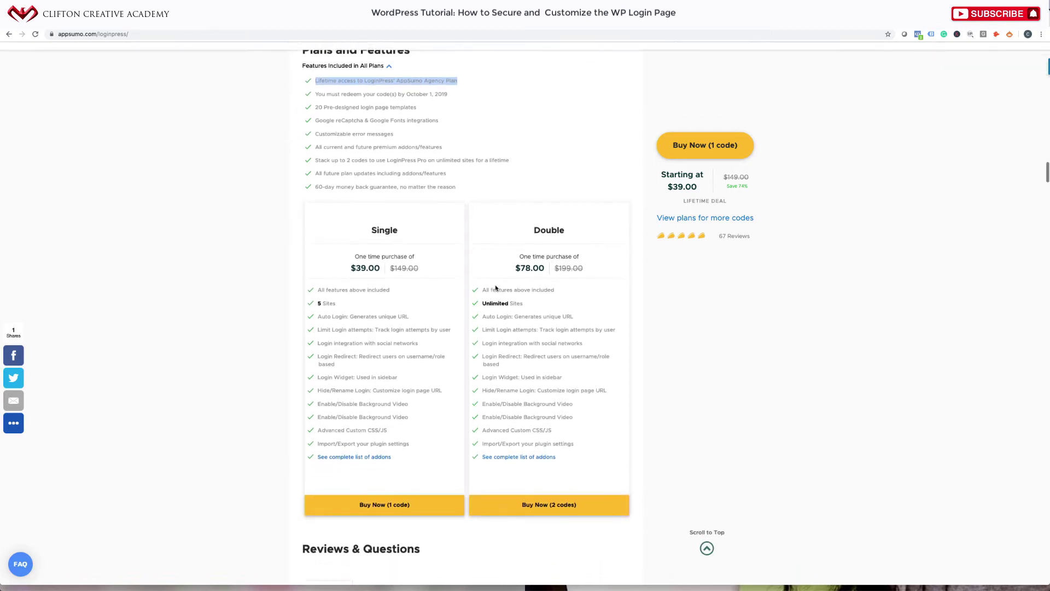
{"action": "left_click_drag", "start_coordinate": [534, 306], "coordinate": [486, 305]}
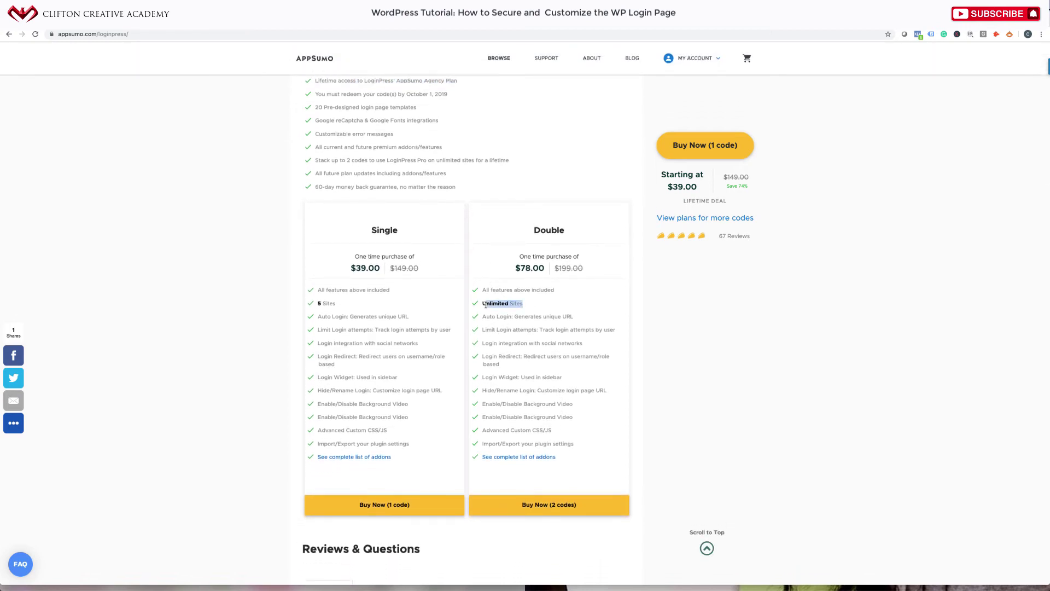
Compare the Double plan's price with the WPBrigade pricing plans and return to the AppSumo deal.
{"action": "left_click_drag", "start_coordinate": [547, 268], "coordinate": [515, 271]}
{"action": "left_click", "coordinate": [516, 271]}
{"action": "left_click", "coordinate": [871, 21]}
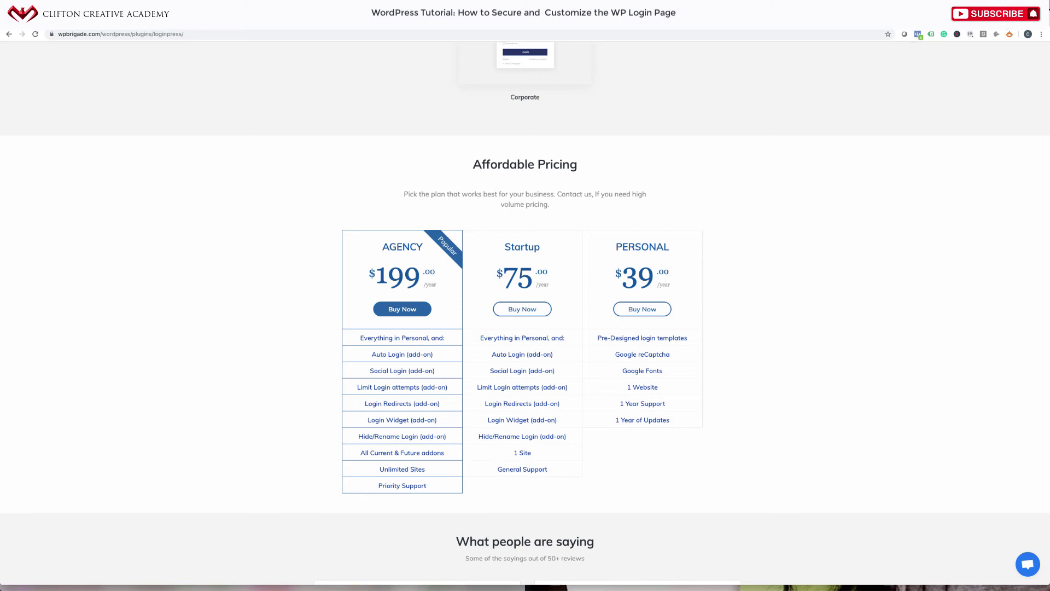
{"action": "left_click", "coordinate": [908, 21]}
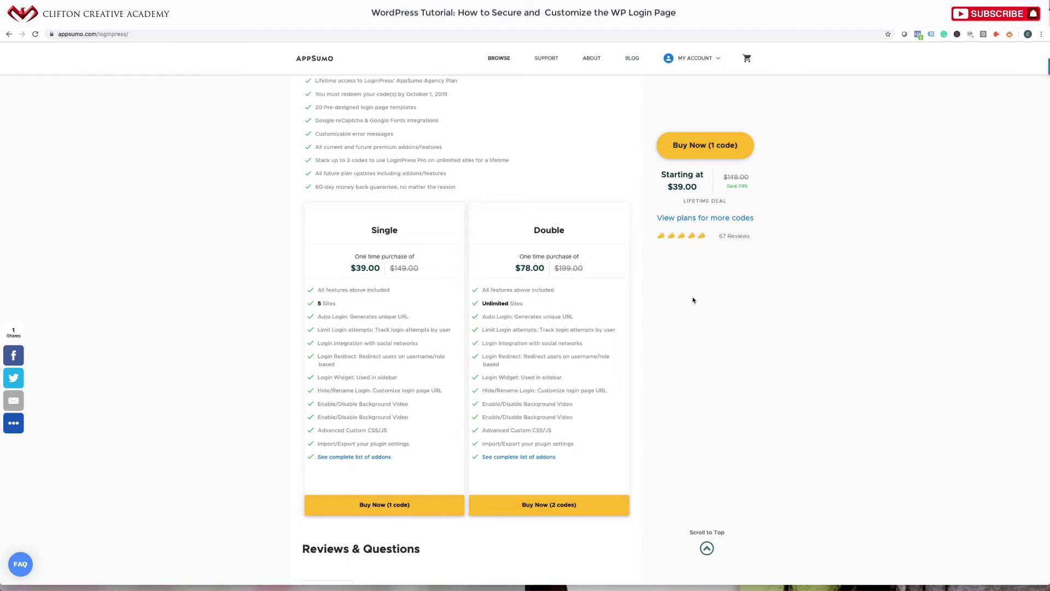
Look through the customer reviews of the AppSumo LoginPress deal and go back to the start of the page.
{"action": "scroll", "coordinate": [692, 323], "scroll_direction": "down", "scroll_amount": 8}
{"action": "scroll", "coordinate": [691, 323], "scroll_direction": "down", "scroll_amount": 14}
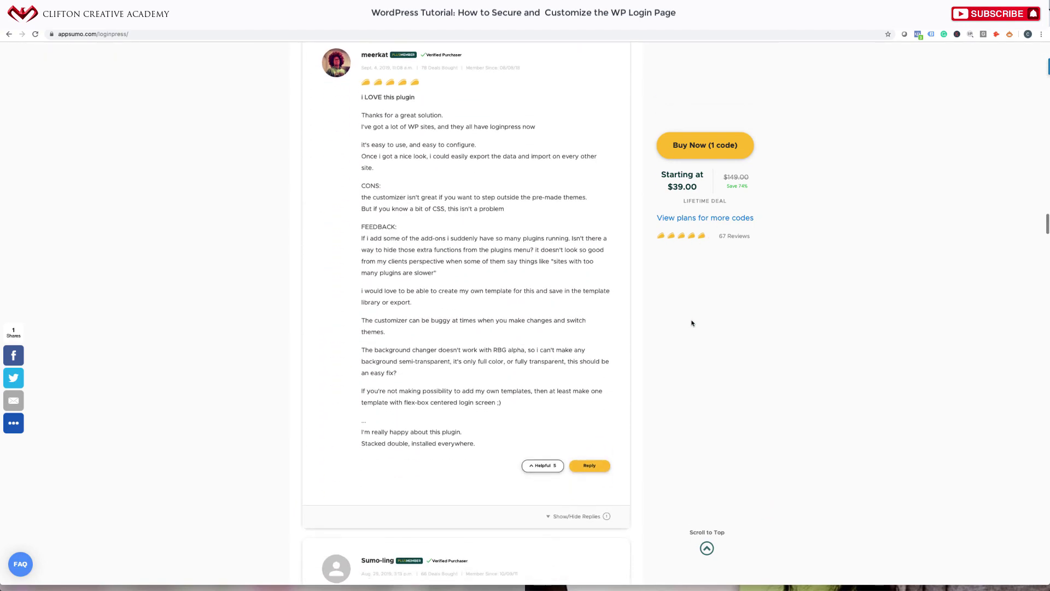
{"action": "scroll", "coordinate": [692, 323], "scroll_direction": "up", "scroll_amount": 20}
{"action": "scroll", "coordinate": [692, 323], "scroll_direction": "up", "scroll_amount": 4}
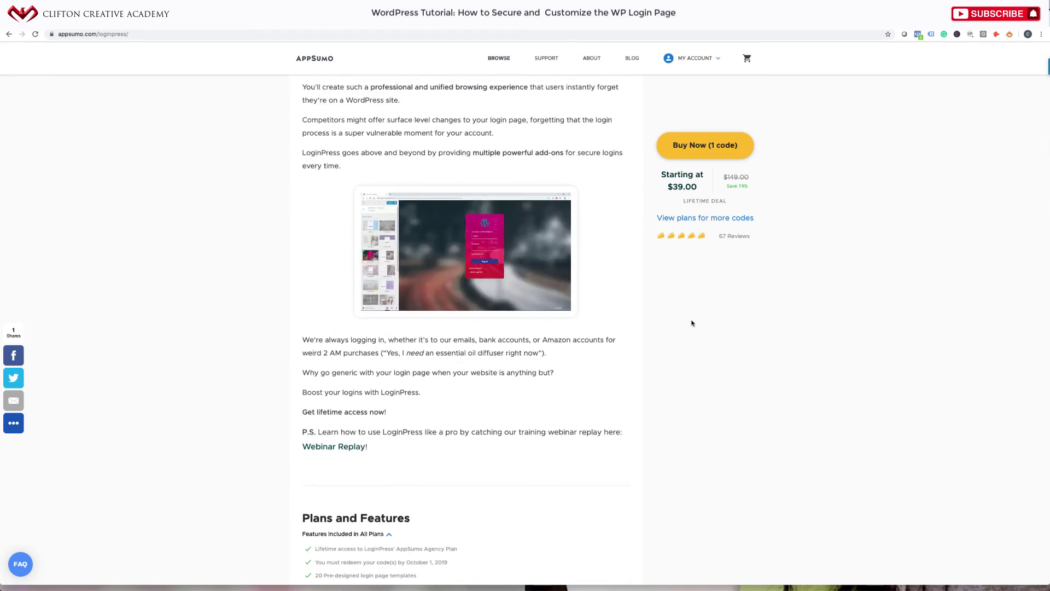
{"action": "scroll", "coordinate": [691, 323], "scroll_direction": "up", "scroll_amount": 2}
{"action": "scroll", "coordinate": [691, 323], "scroll_direction": "up", "scroll_amount": 15}
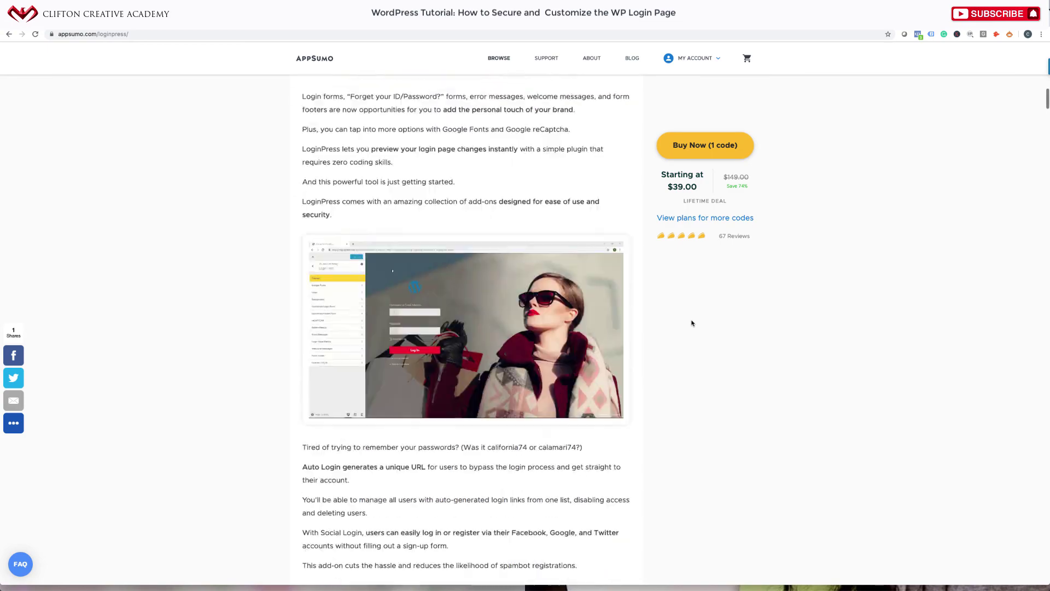
{"action": "scroll", "coordinate": [691, 324], "scroll_direction": "up", "scroll_amount": 9}
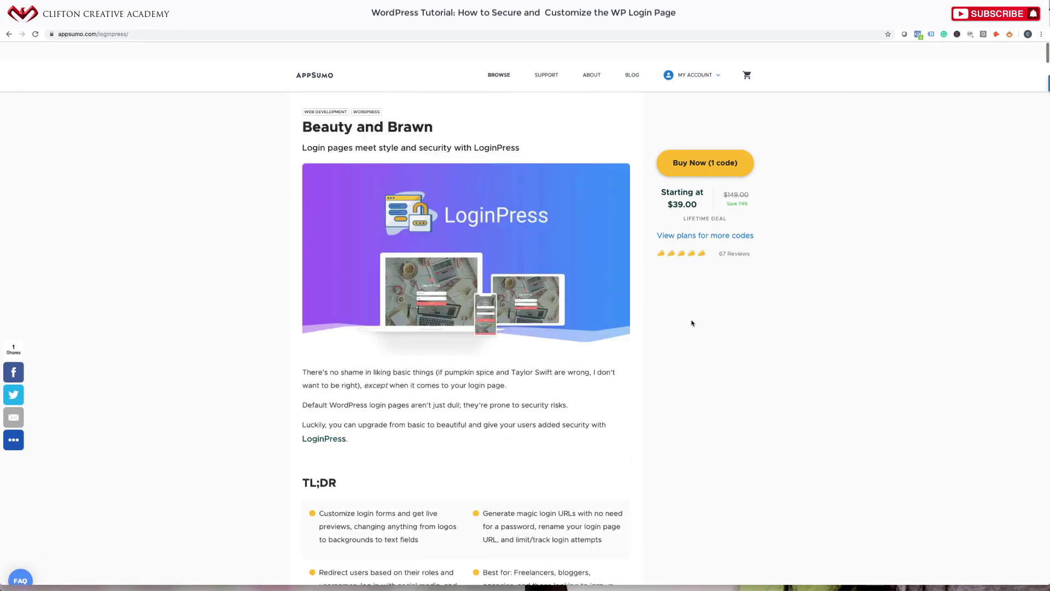